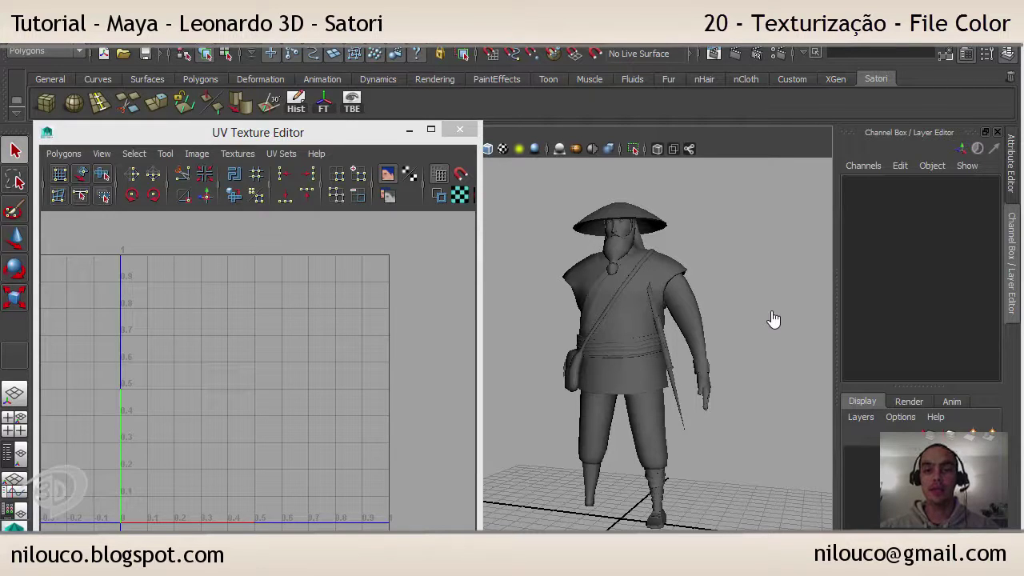
Step: Duplicate the character's left arm mesh and rename the copy R_Mao_Mesh
click(686, 312)
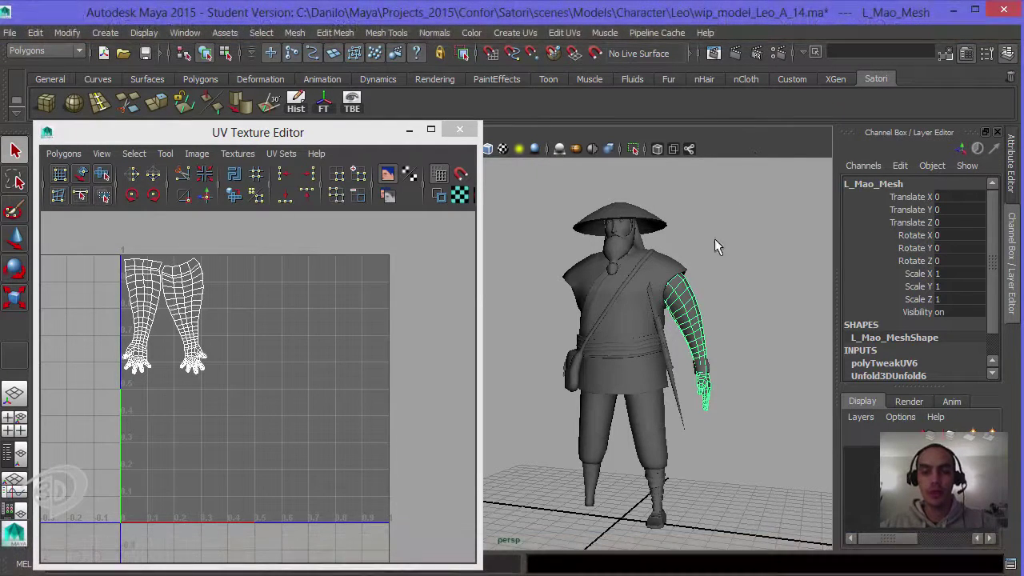
key(ctrl+d)
click(902, 184)
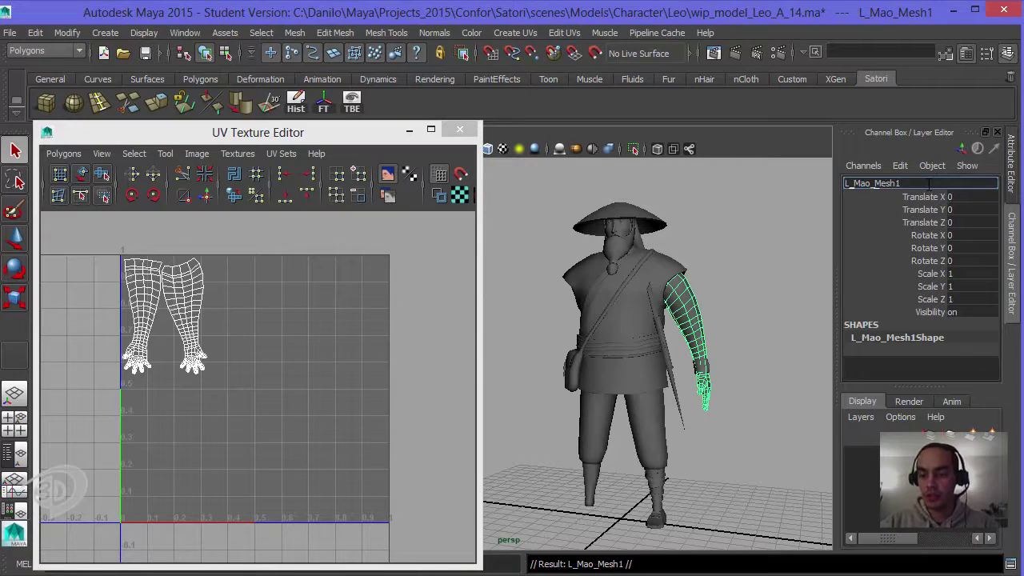
key(BackSpace)
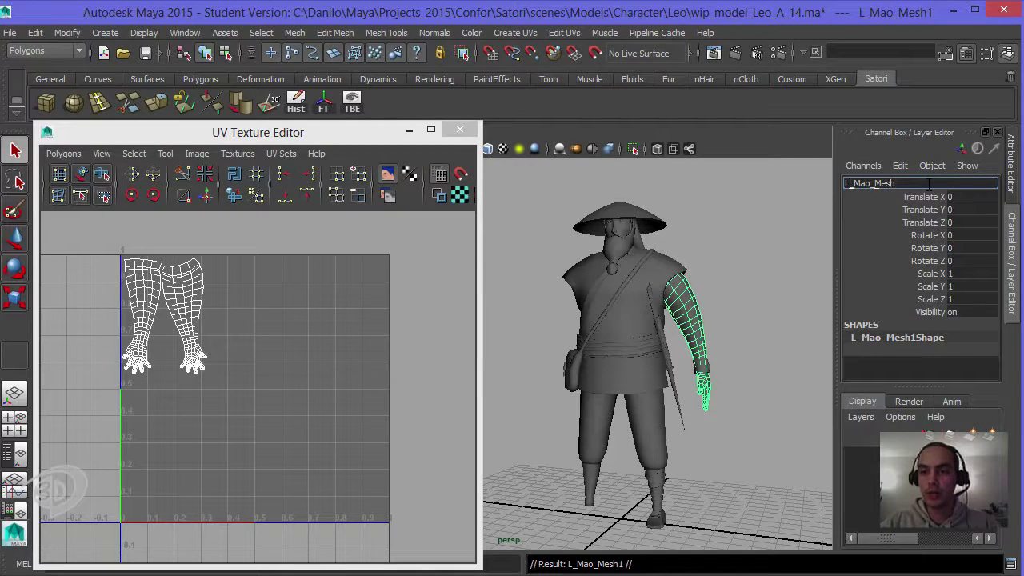
key(BackSpace)
text(R)
key(Return)
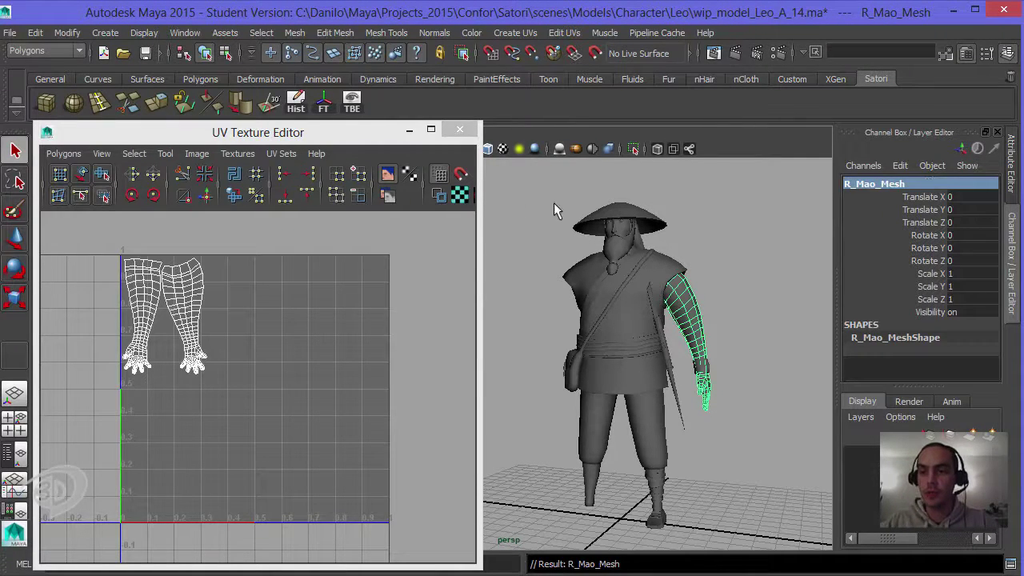
Step: Mirror the copied arm by setting its Scale X to -1 and freeze its transformations
double_click(960, 273)
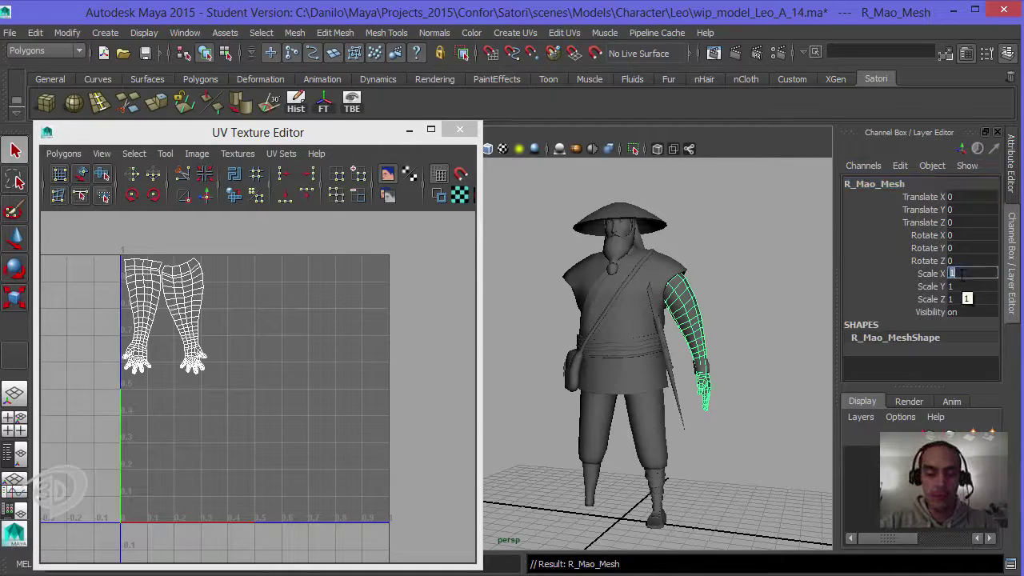
text(-1)
key(Return)
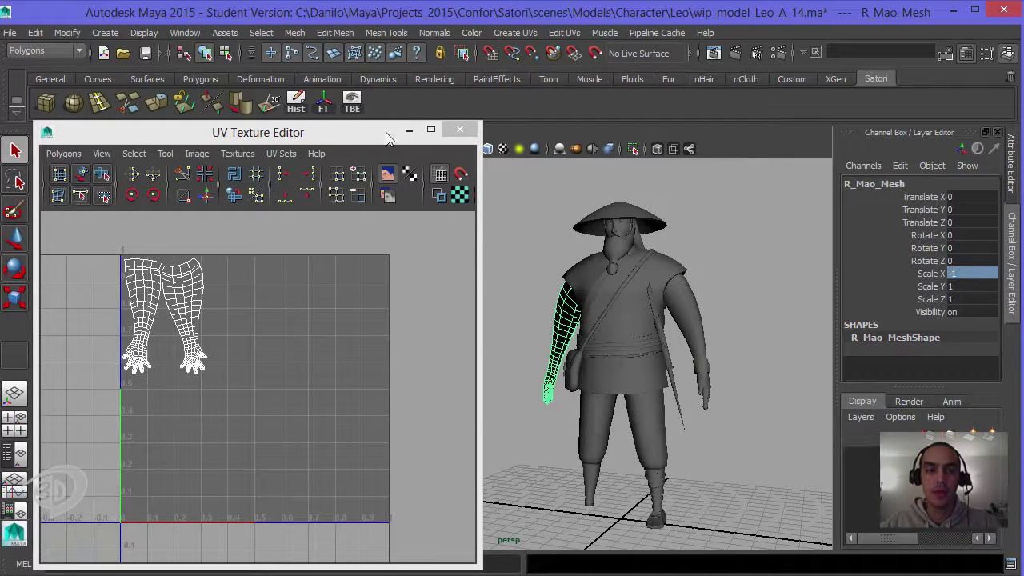
click(323, 103)
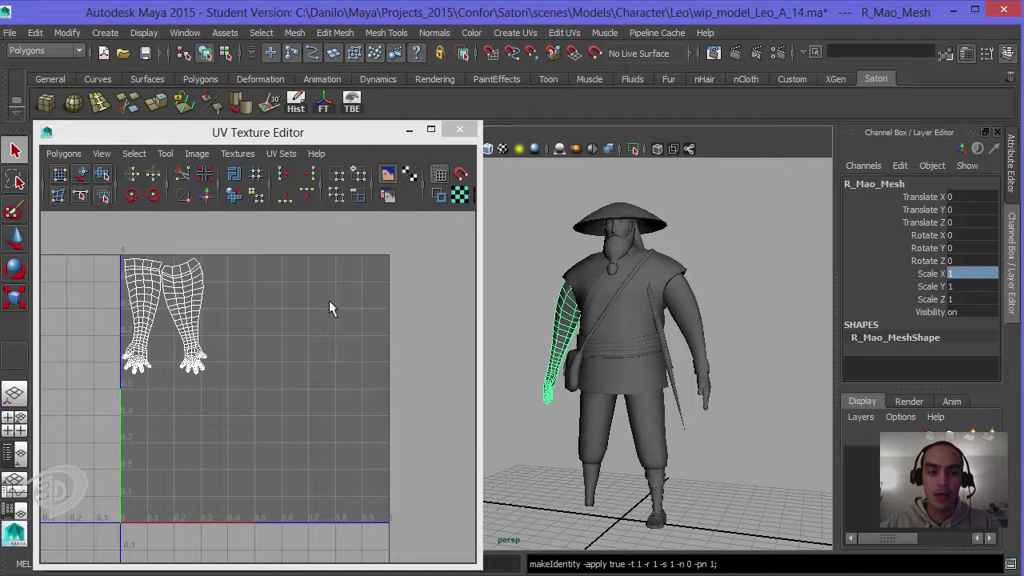
Step: Select both arm meshes together to compare their layouts in the UV Texture Editor
click(698, 323)
key(z)
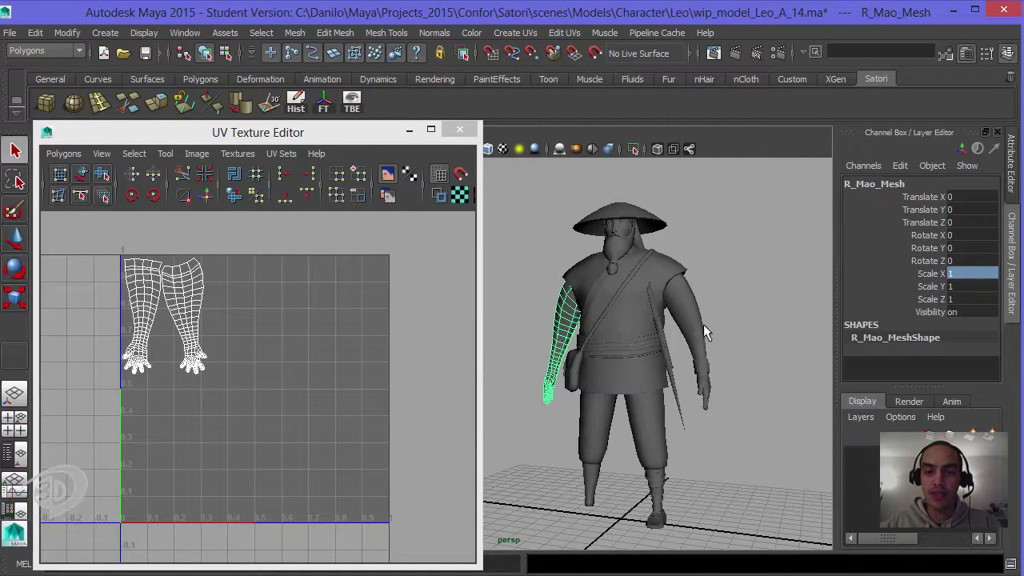
click(703, 324)
shift+click(555, 329)
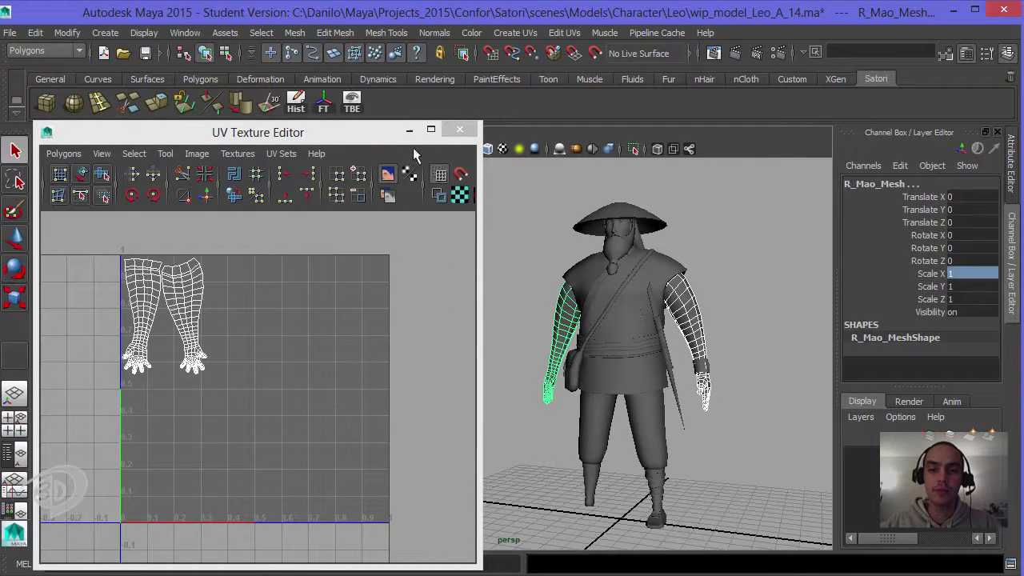
Step: Close the UV Texture Editor, widen the Outliner, and expand Model_Grp and its Mesh_Grp
click(459, 129)
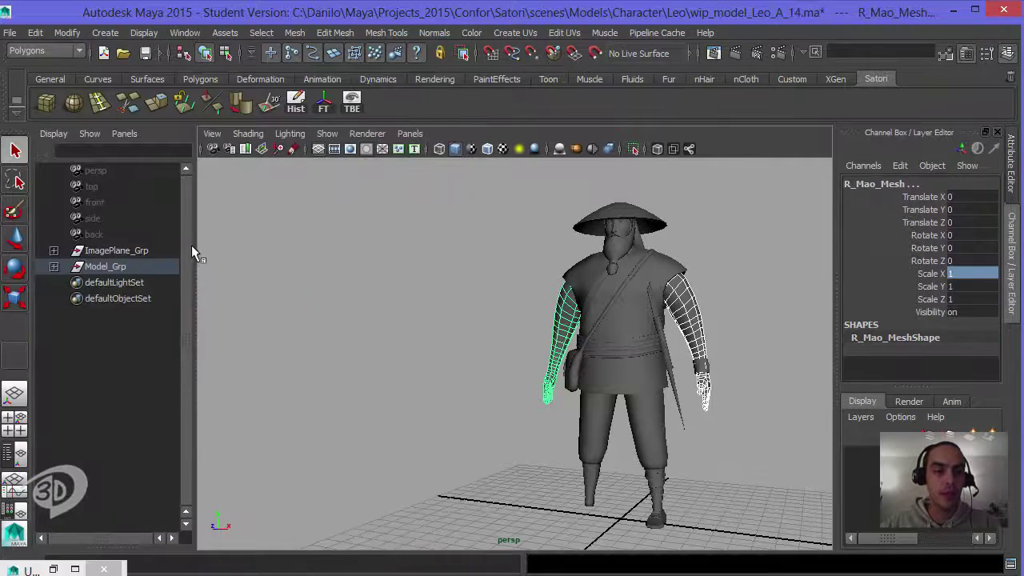
drag(192, 248, 268, 244)
click(54, 267)
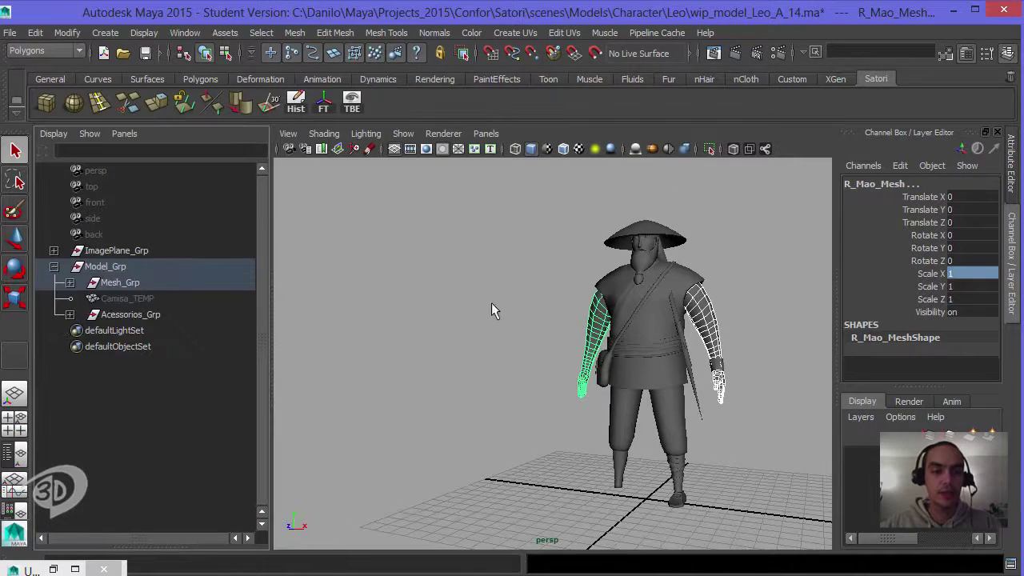
click(70, 283)
Step: Duplicate the left bracelet, moustache, eyebrow, shin wrap, shoelace and shoe meshes together
alt+right_drag(472, 300, 697, 344)
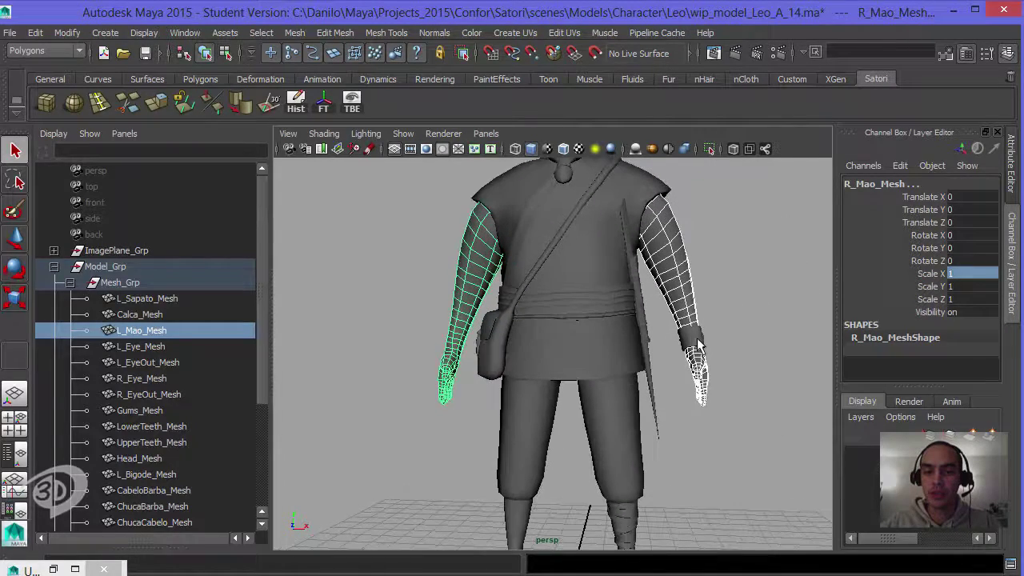
click(698, 344)
alt+middle_drag(697, 344, 568, 373)
alt+right_drag(569, 373, 633, 338)
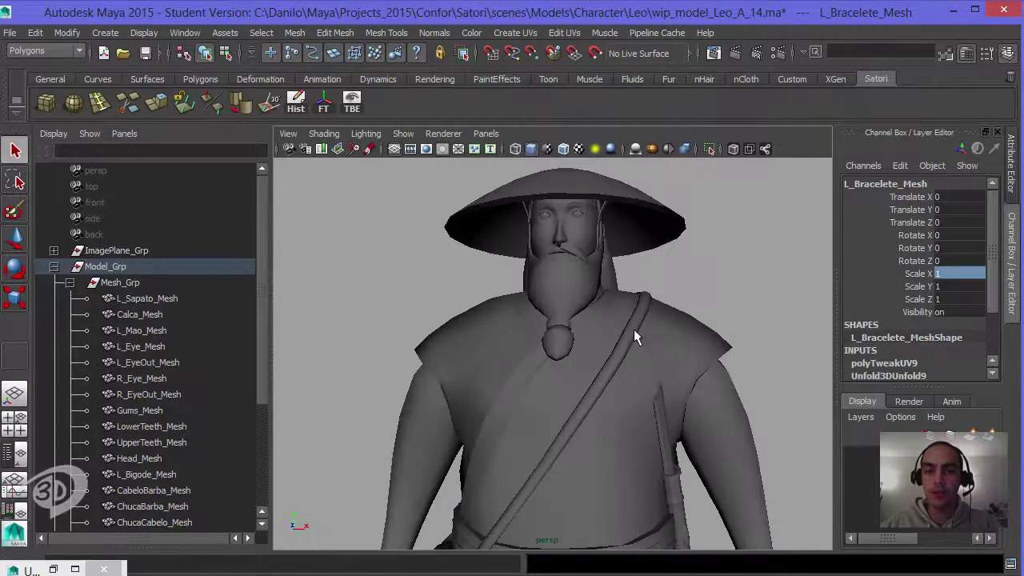
scroll(634, 337, up, 5)
click(565, 293)
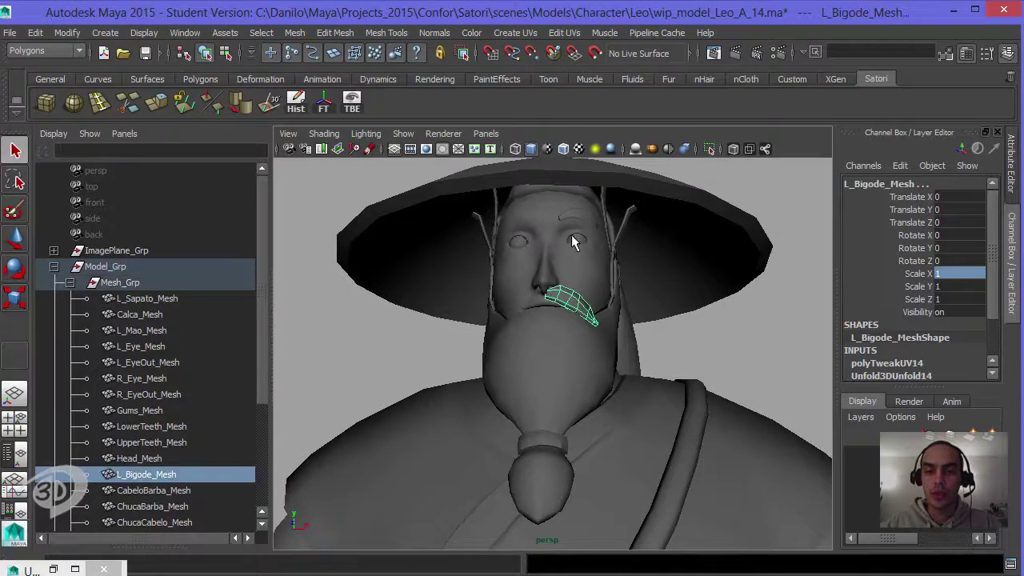
click(576, 217)
alt+drag(621, 263, 552, 313)
alt+right_drag(553, 312, 480, 285)
alt+drag(480, 285, 698, 359)
click(623, 358)
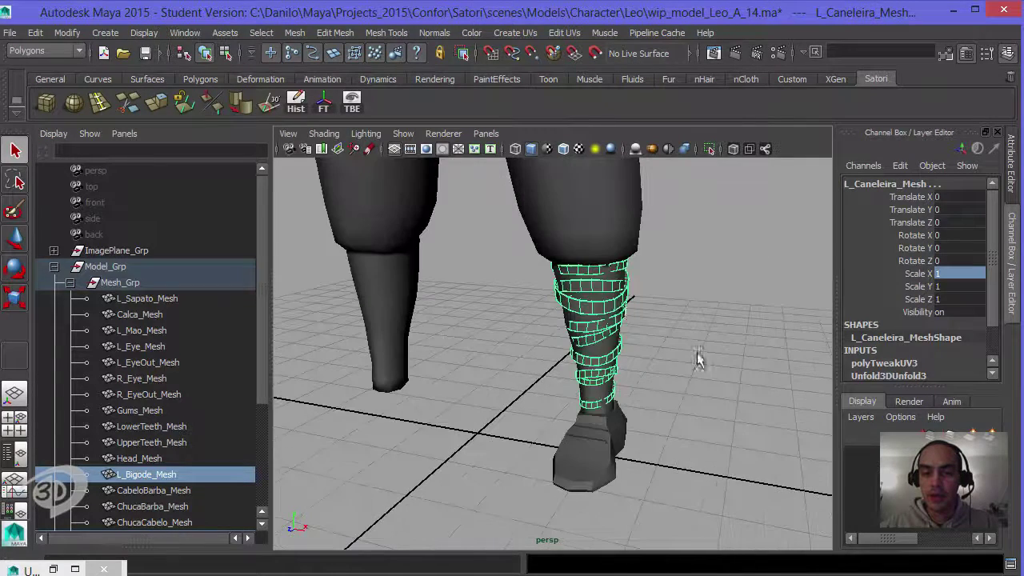
click(601, 436)
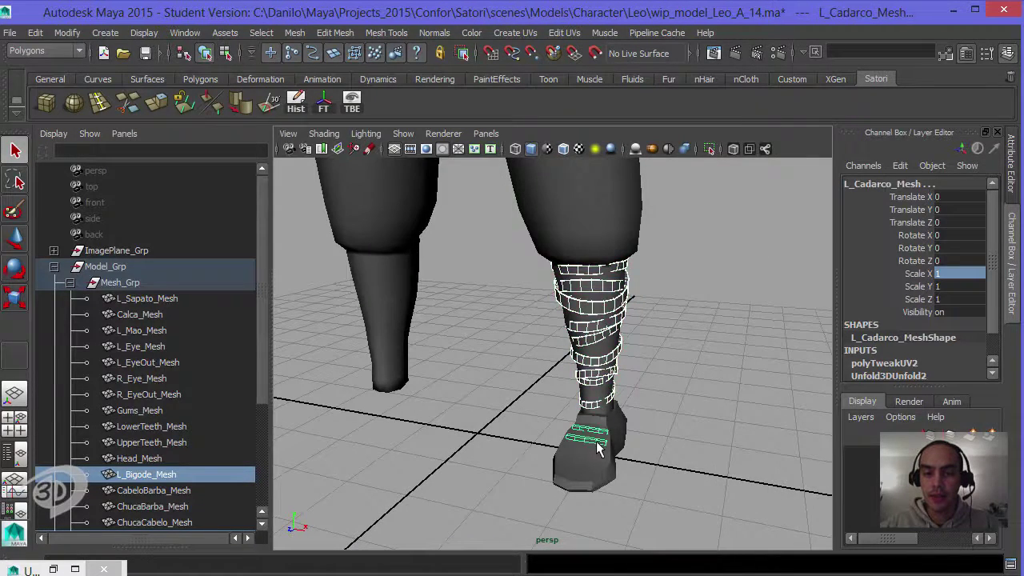
click(584, 466)
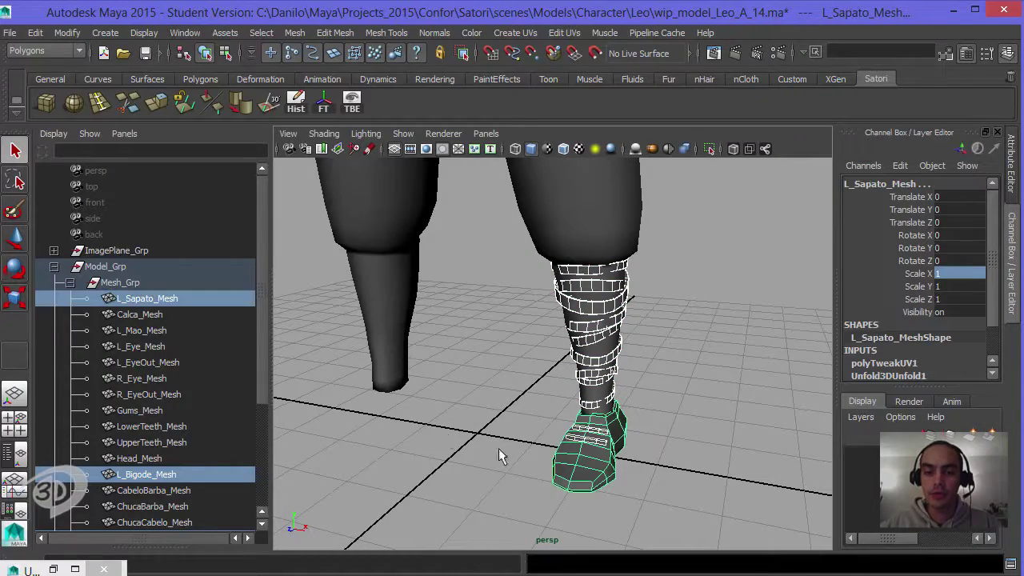
scroll(469, 342, down, 8)
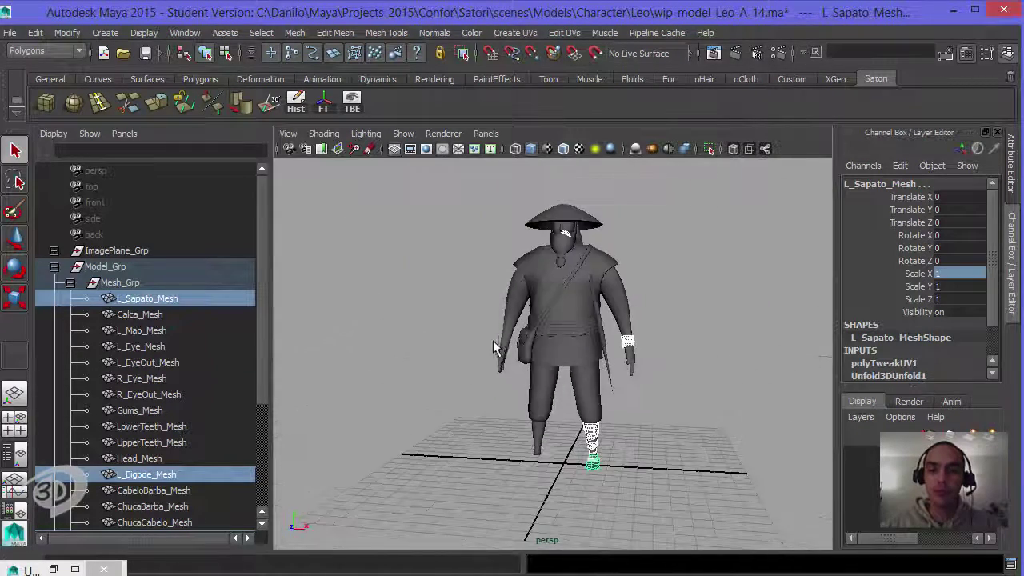
alt+drag(560, 344, 567, 322)
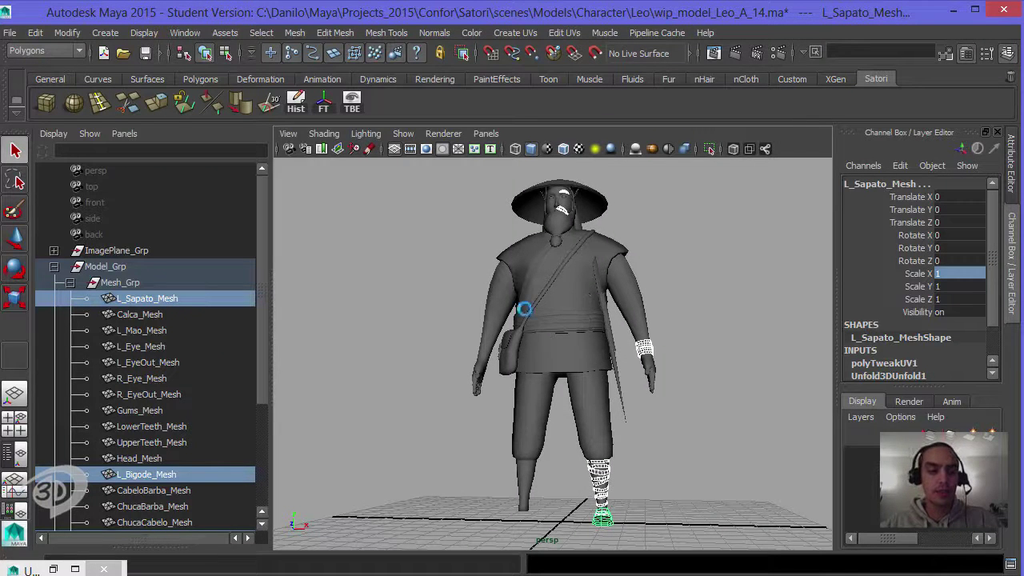
key(ctrl+d)
Step: Rename the duplicated moustache mesh R_Bigode_Mesh
drag(264, 313, 263, 455)
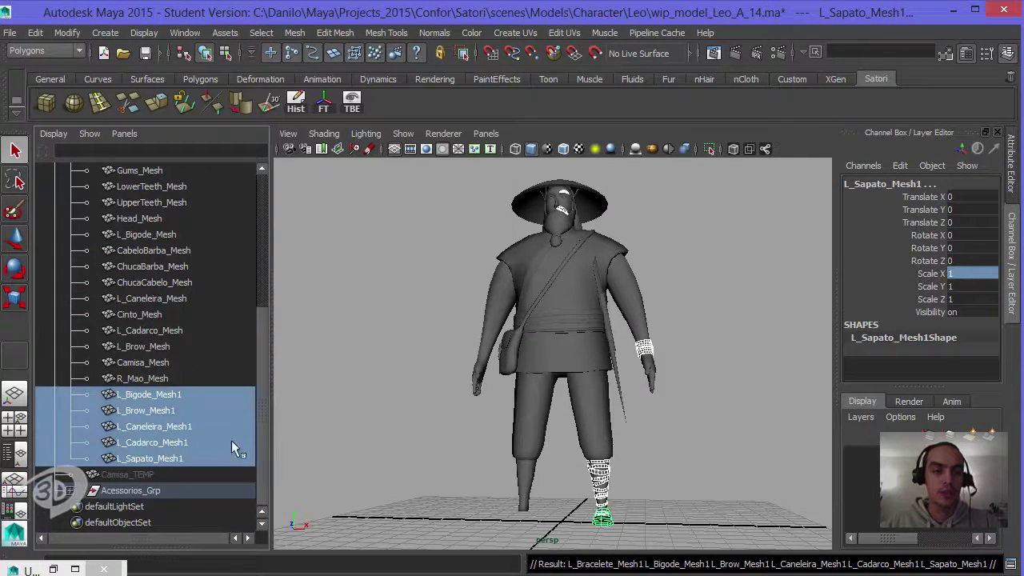
double_click(183, 395)
click(184, 394)
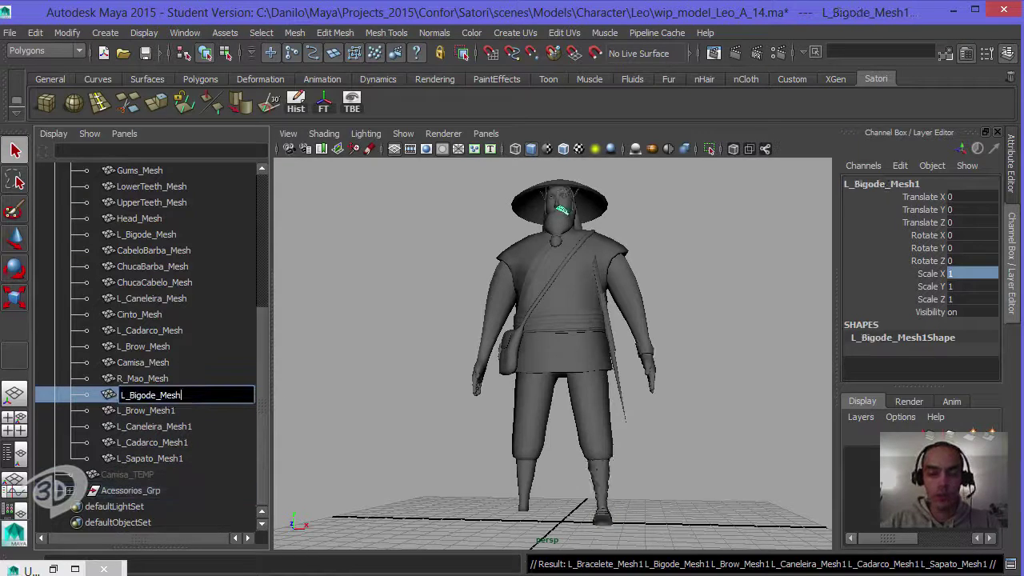
key(Delete)
text(R)
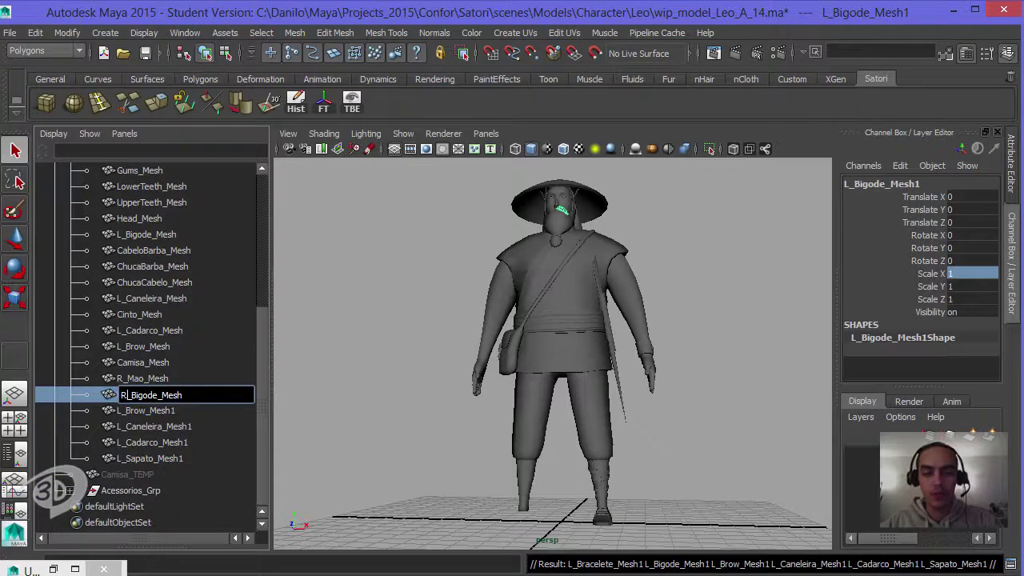
key(Return)
Step: Rename the duplicated eyebrow mesh R_Brow_Mesh and the duplicated shin wrap mesh R_Caneleira_Mesh
double_click(178, 411)
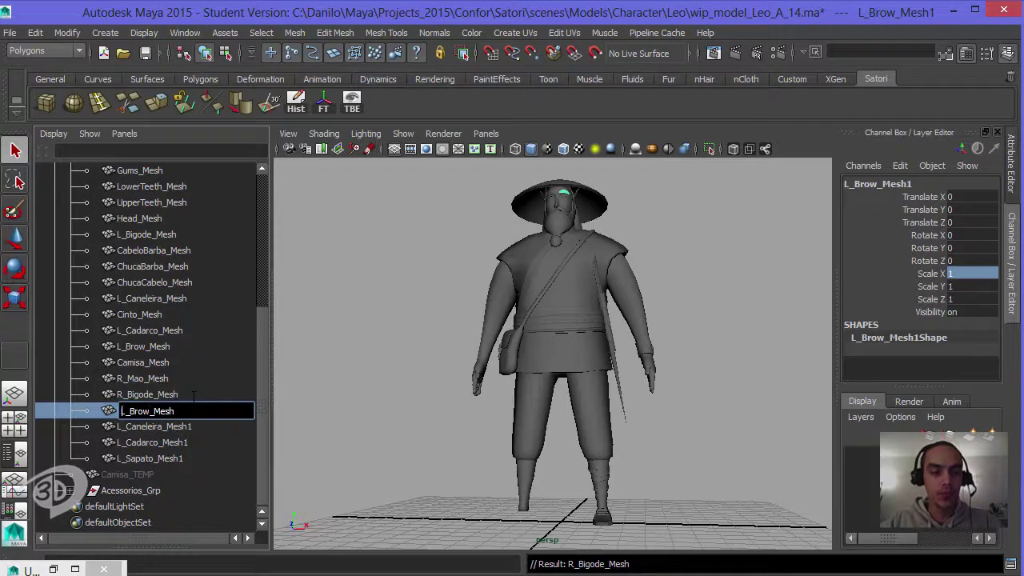
key(Delete)
text(R)
key(Return)
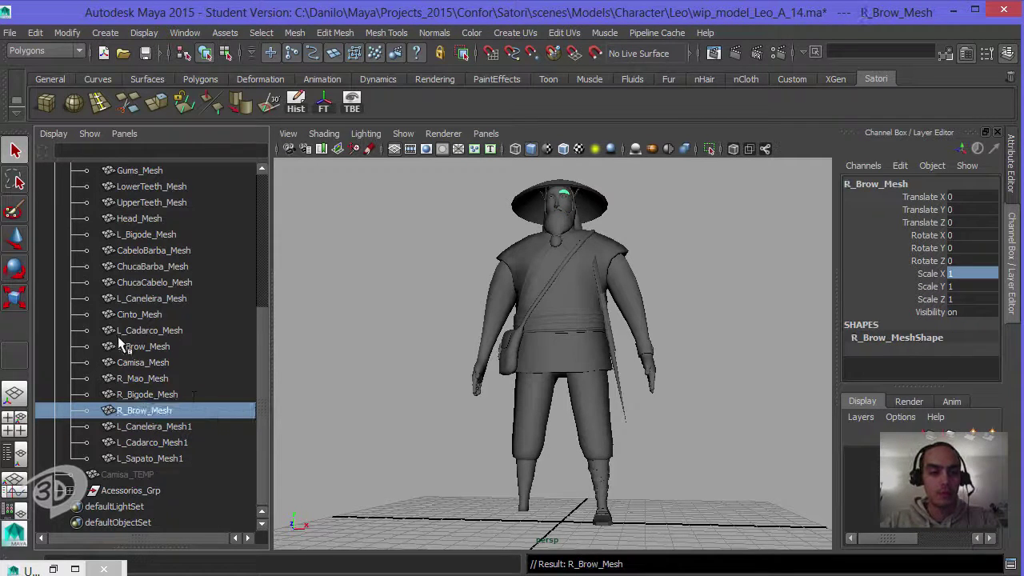
double_click(144, 426)
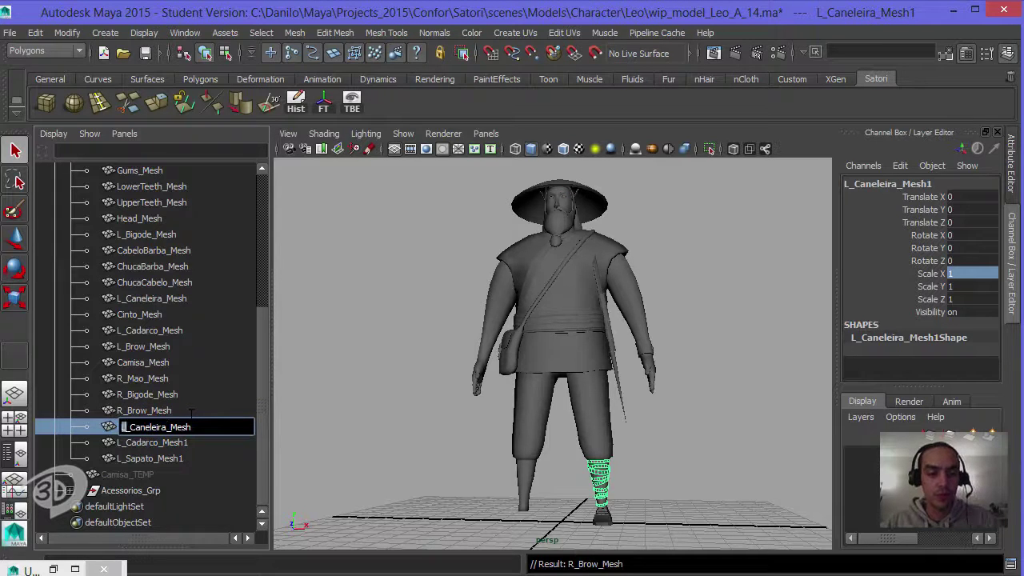
key(Delete)
text(R)
key(Return)
Step: Rename the duplicated shoelace mesh R_Cadarco_Mesh and the duplicated shoe mesh R_Sapato_Mesh
double_click(152, 443)
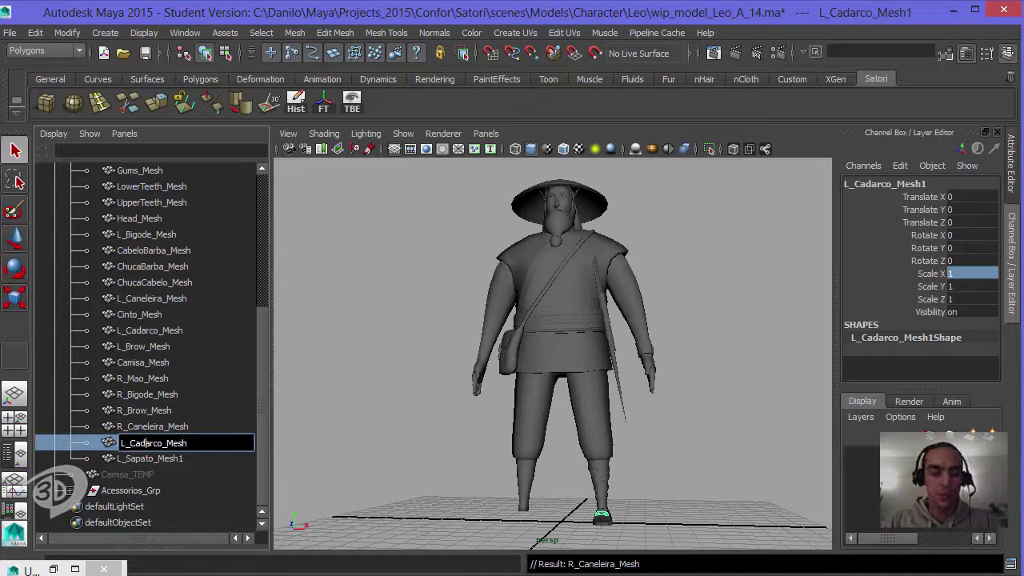
text(R)
key(Return)
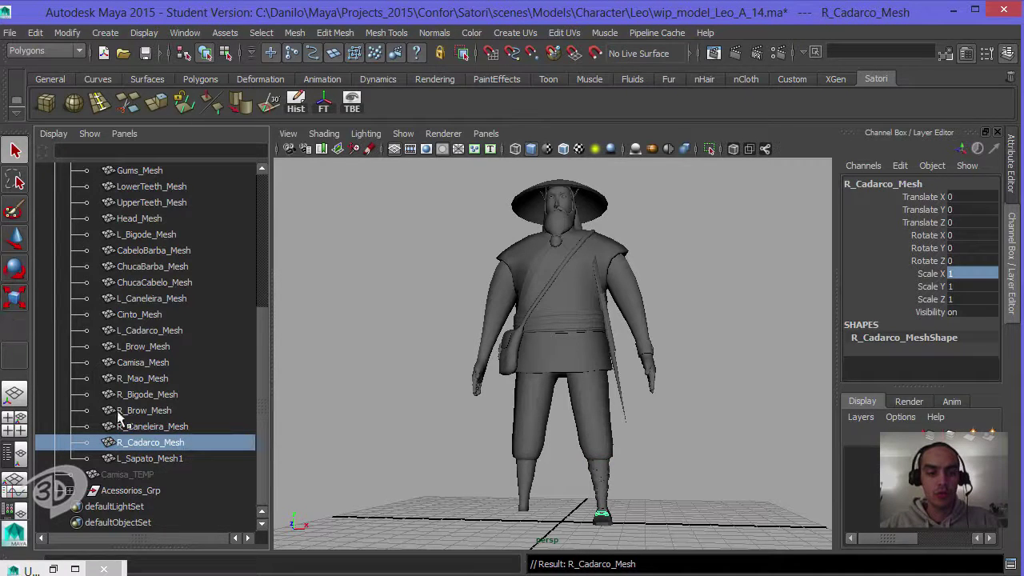
double_click(178, 458)
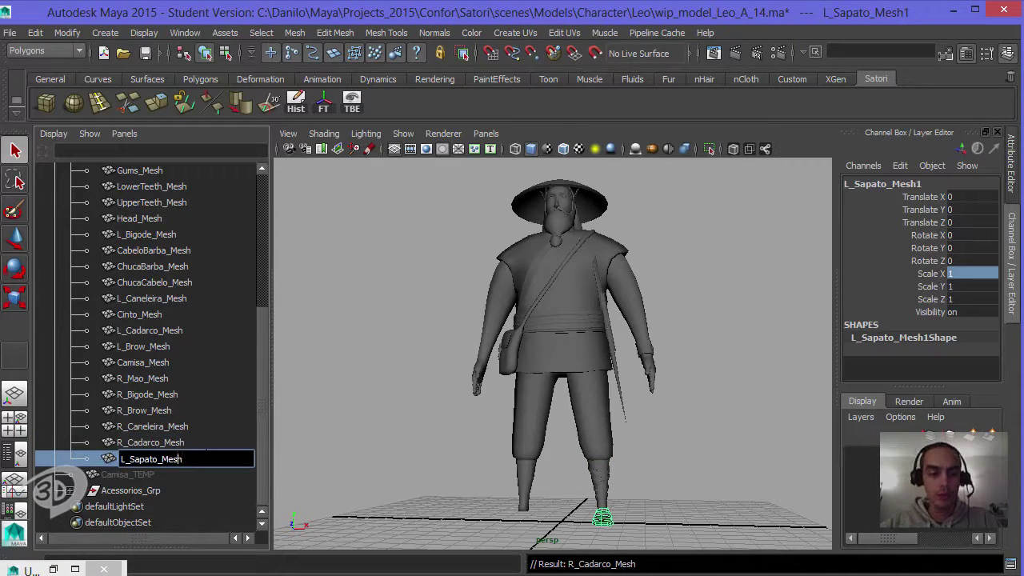
key(Home)
key(Delete)
text(R)
key(Return)
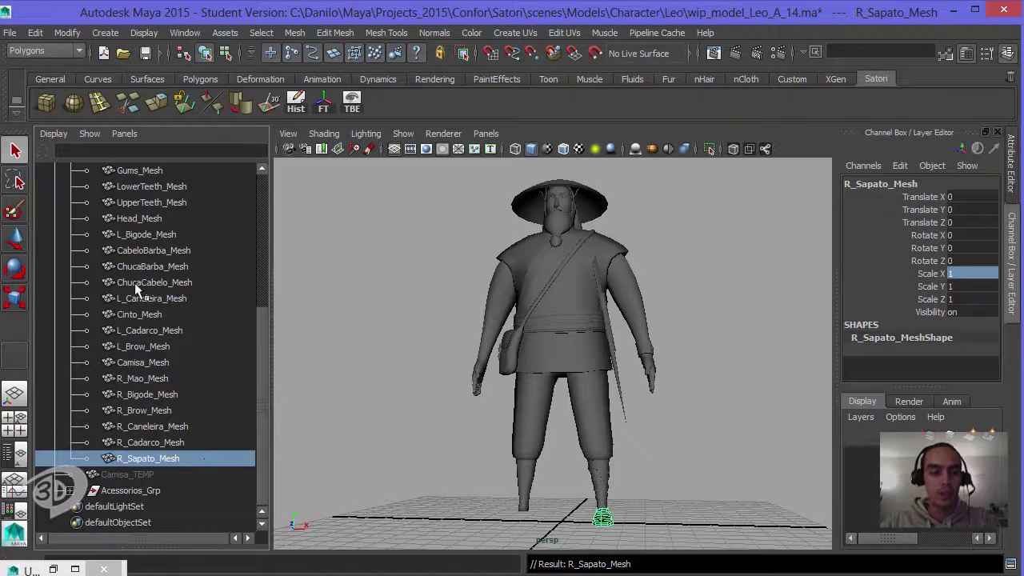
Step: Mirror the meshes from R_Bigode_Mesh to R_Sapato_Mesh with Scale X -1 and freeze their transformations
shift+click(142, 378)
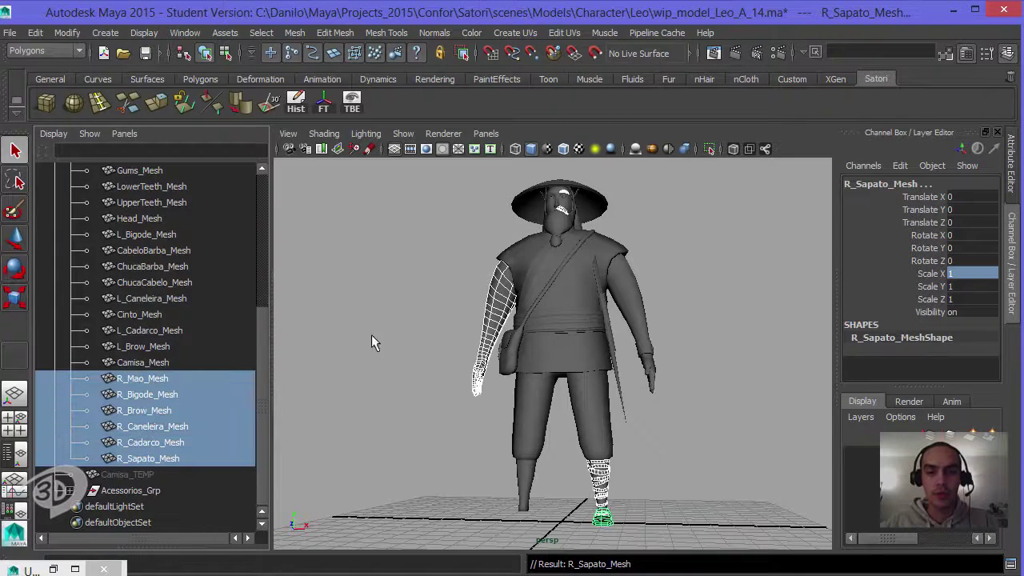
ctrl+click(175, 375)
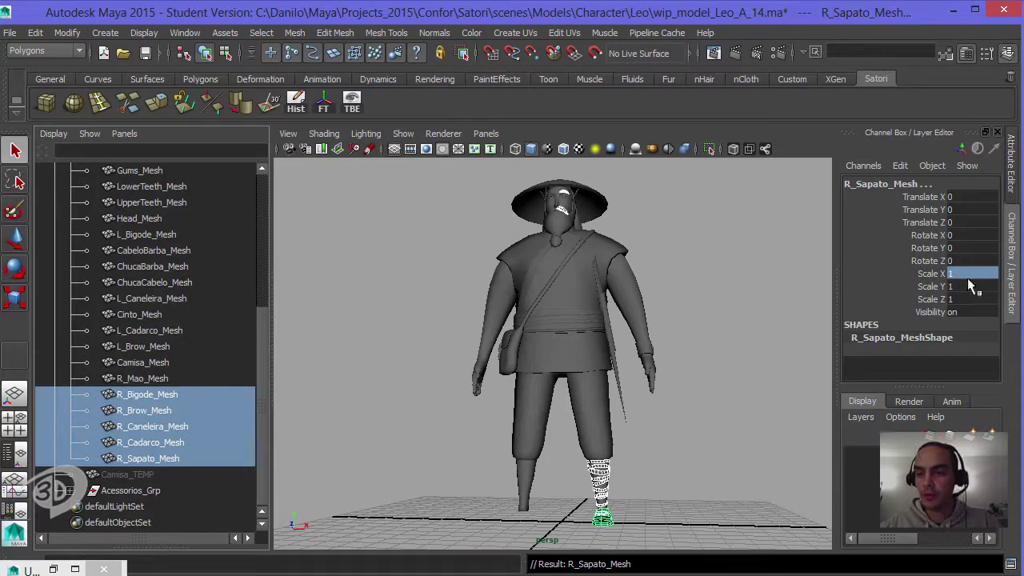
text(-)
key(Return)
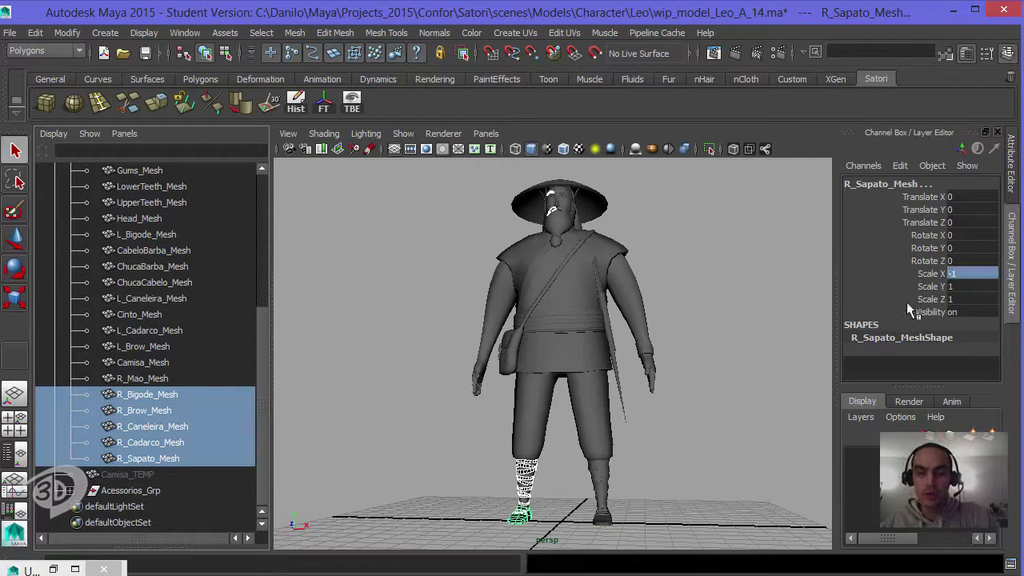
click(323, 102)
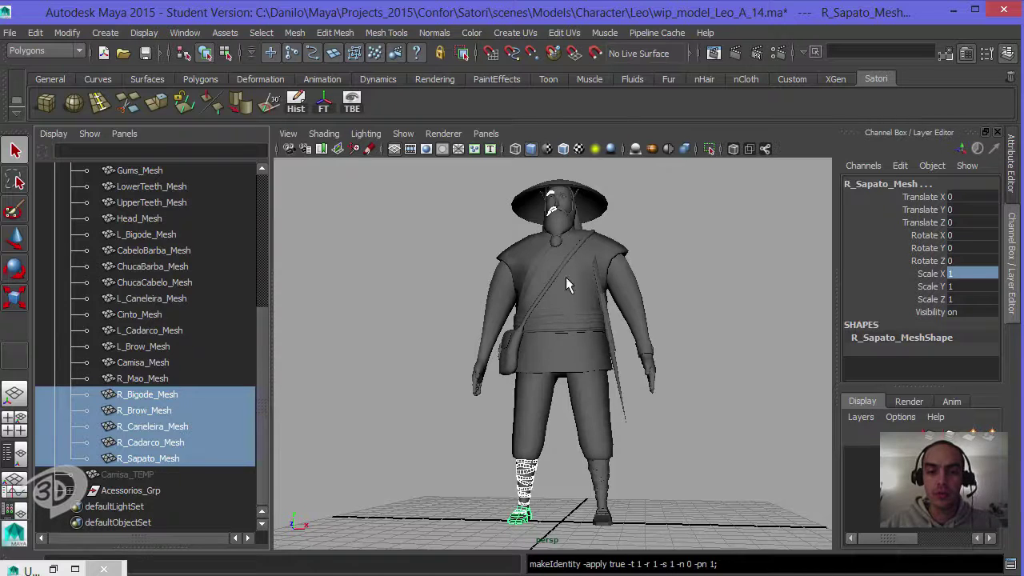
Step: Rename the duplicated bracelet mesh in Acessorios_Grp to R_Bracelete_Mesh
click(69, 490)
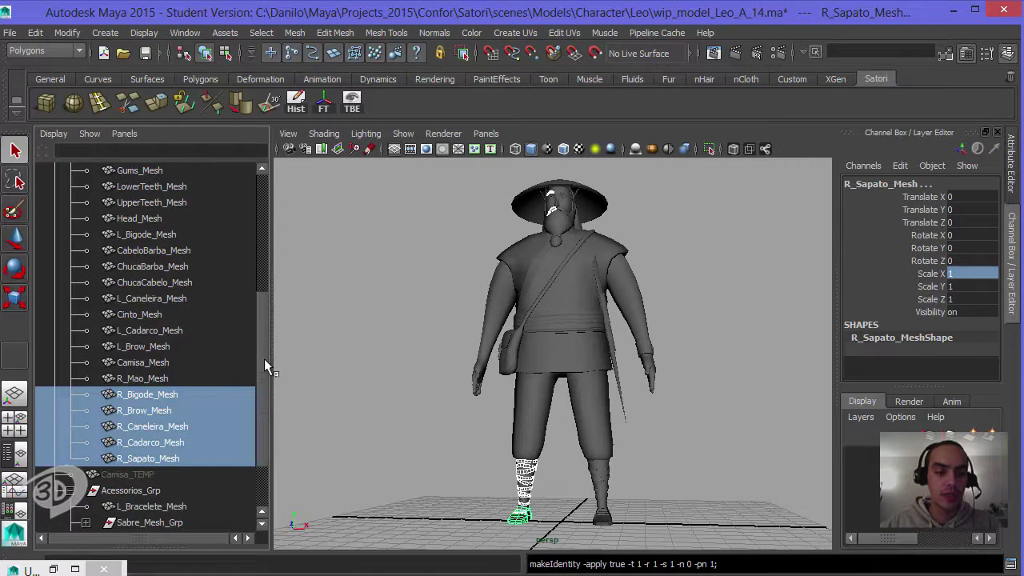
drag(264, 358, 264, 398)
click(148, 492)
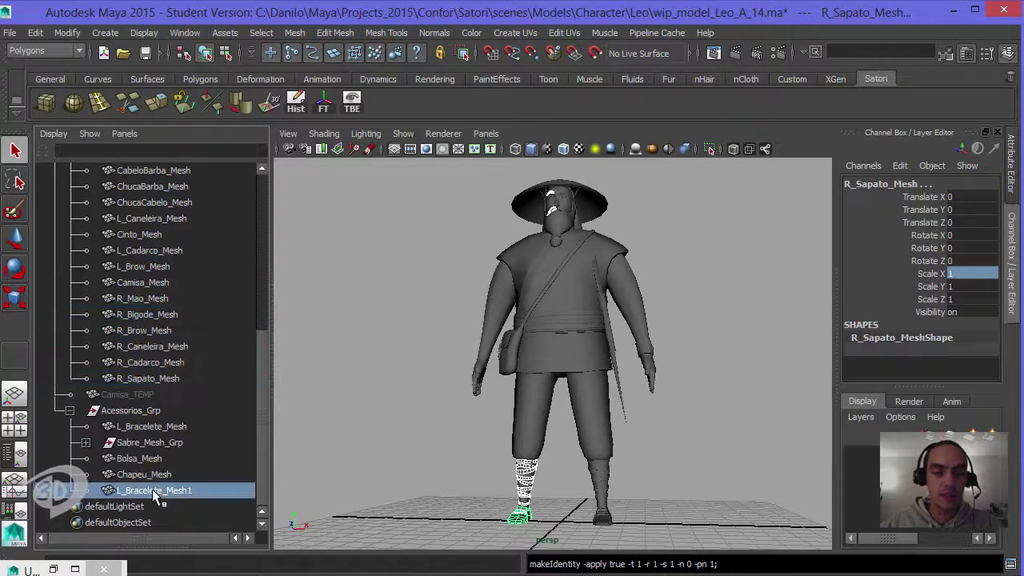
double_click(203, 490)
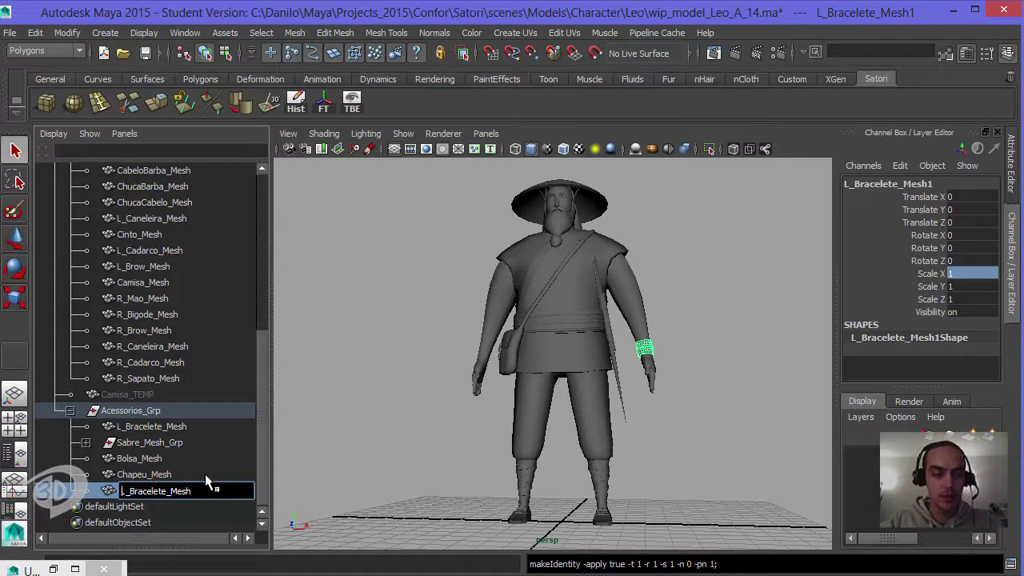
key(Home)
key(Delete)
text(R)
key(Return)
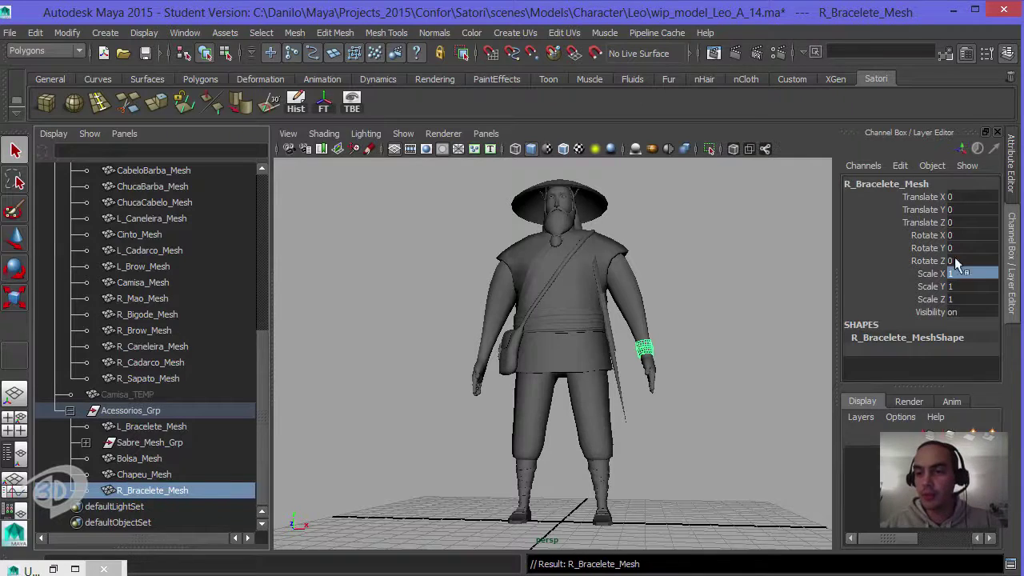
Step: Mirror R_Bracelete_Mesh with Scale X -1, freeze its transformations and clear the selection
text(-1)
key(Return)
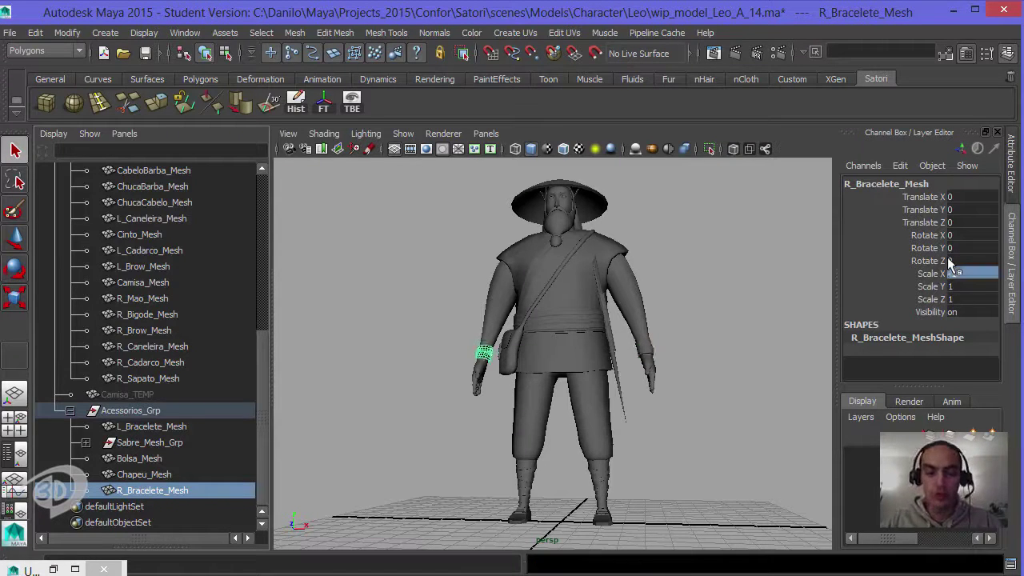
click(323, 102)
click(484, 306)
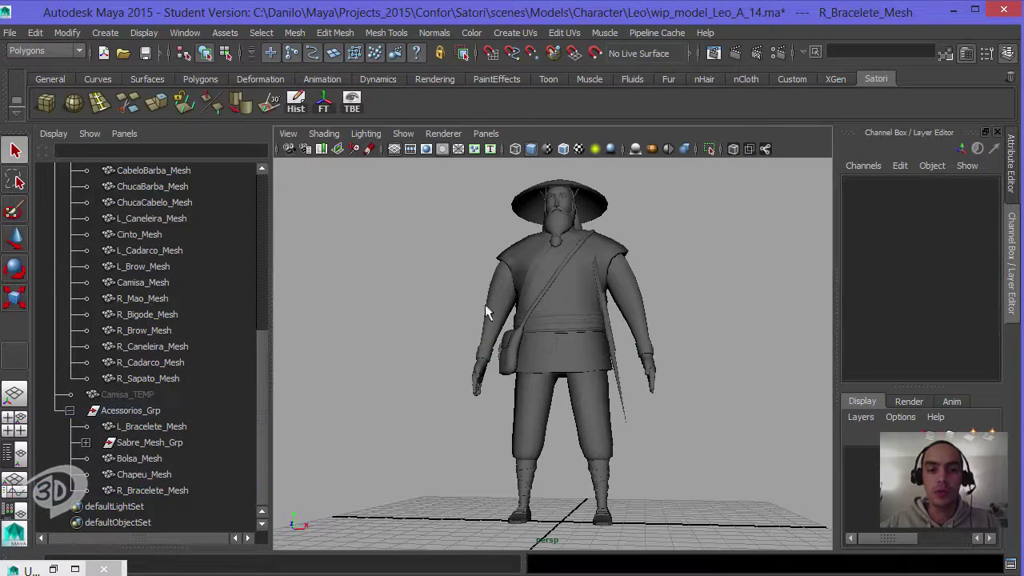
Step: Select all the character's meshes and examine their combined UV layout in the UV Texture Editor, closing the editor when done
alt+drag(485, 305, 582, 313)
alt+right_drag(582, 318, 448, 231)
drag(448, 231, 590, 487)
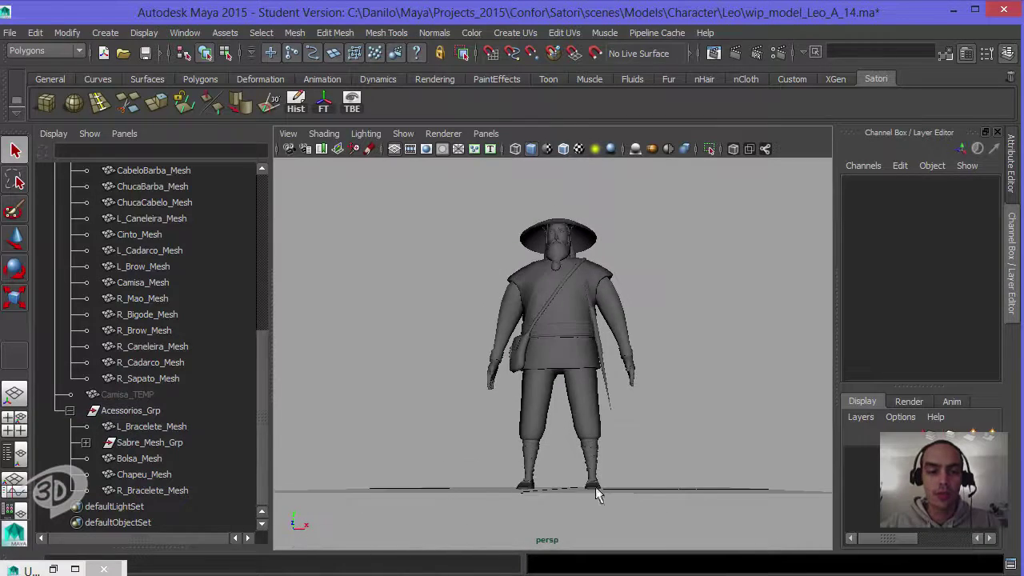
click(53, 569)
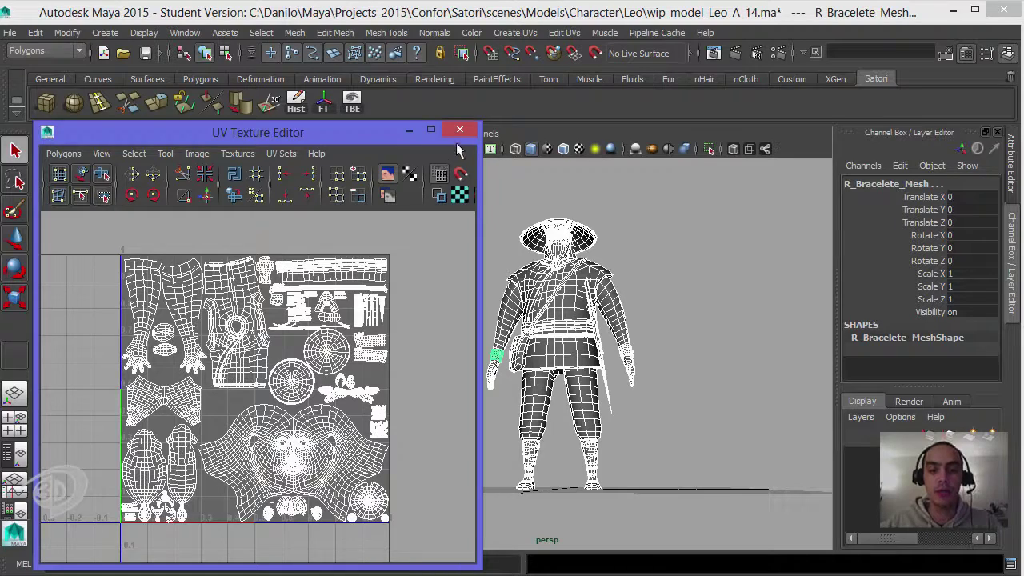
click(529, 192)
click(459, 129)
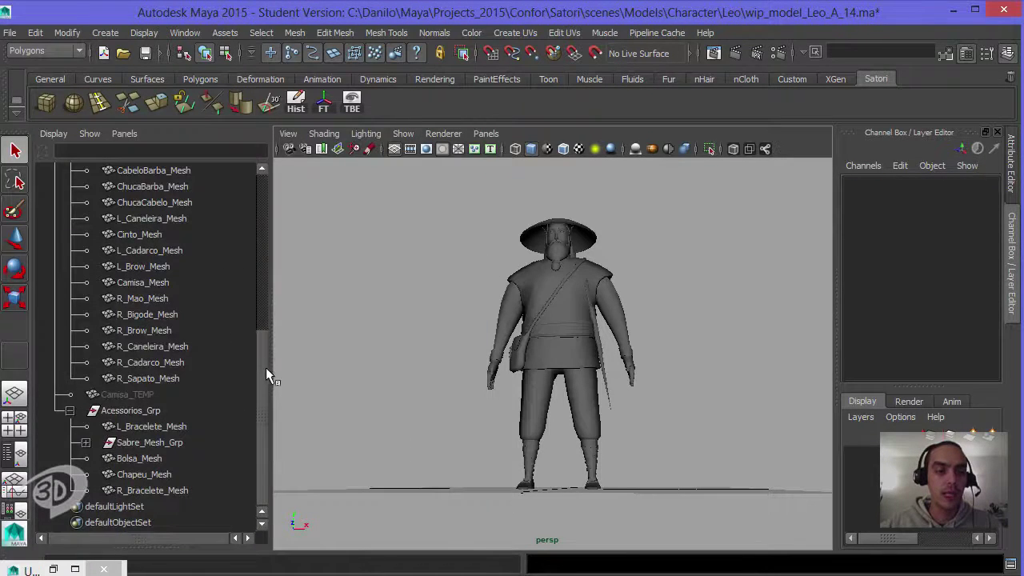
Step: Collapse the Model_Grp hierarchy in the Outliner
drag(265, 367, 265, 209)
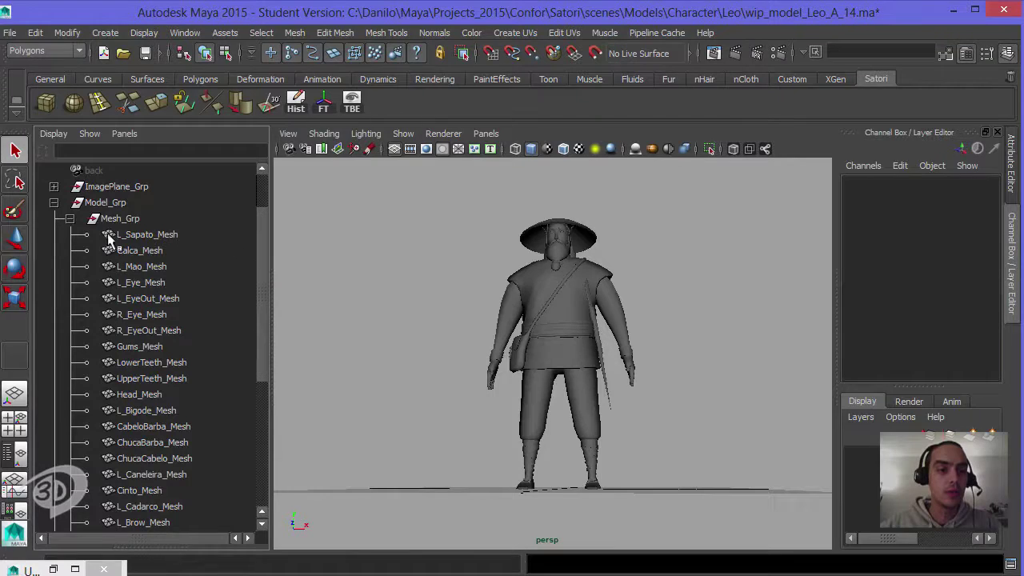
click(54, 202)
alt+drag(564, 294, 484, 283)
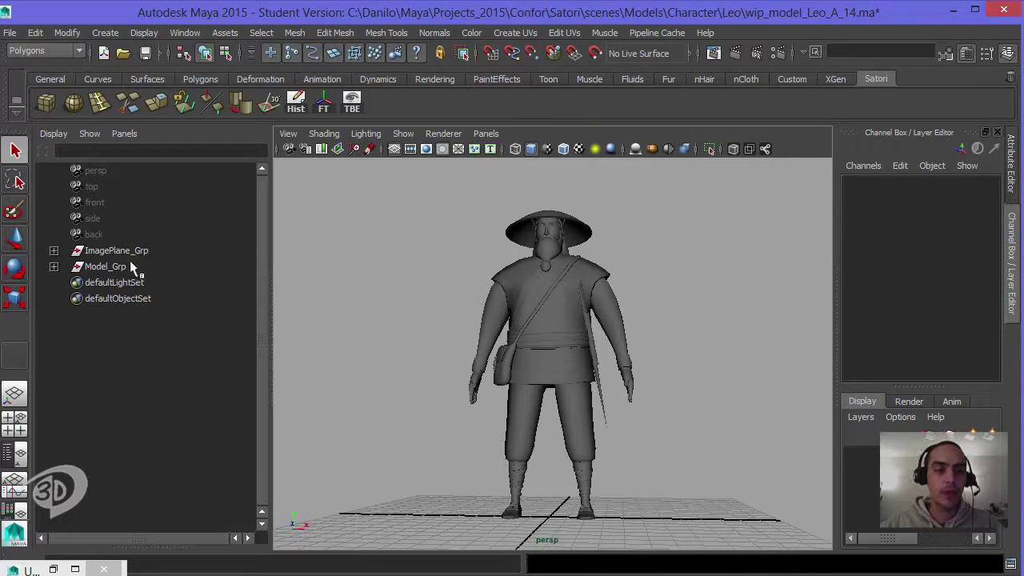
Step: Freeze the transformations of all the character's meshes together and clear the selection
drag(392, 184, 706, 526)
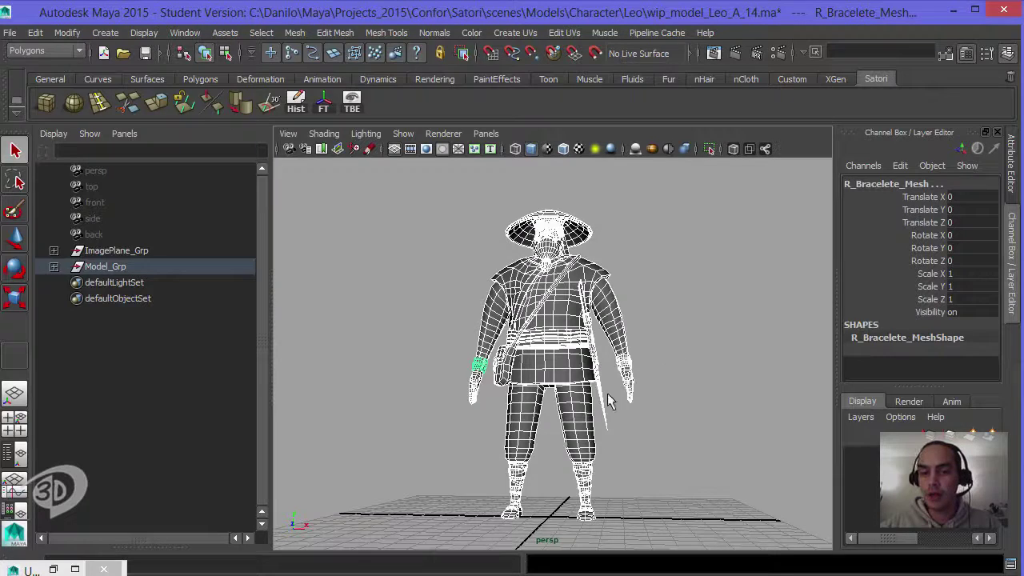
key(5)
click(577, 344)
click(560, 340)
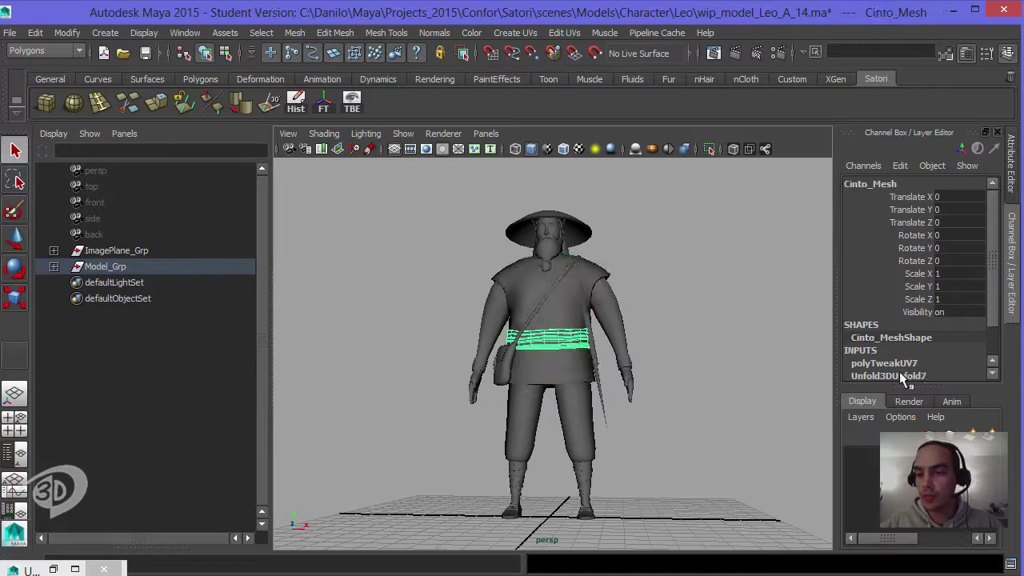
mouse_move(415, 190)
mouse_down()
mouse_move(662, 362)
mouse_move(796, 512)
mouse_up()
key(4)
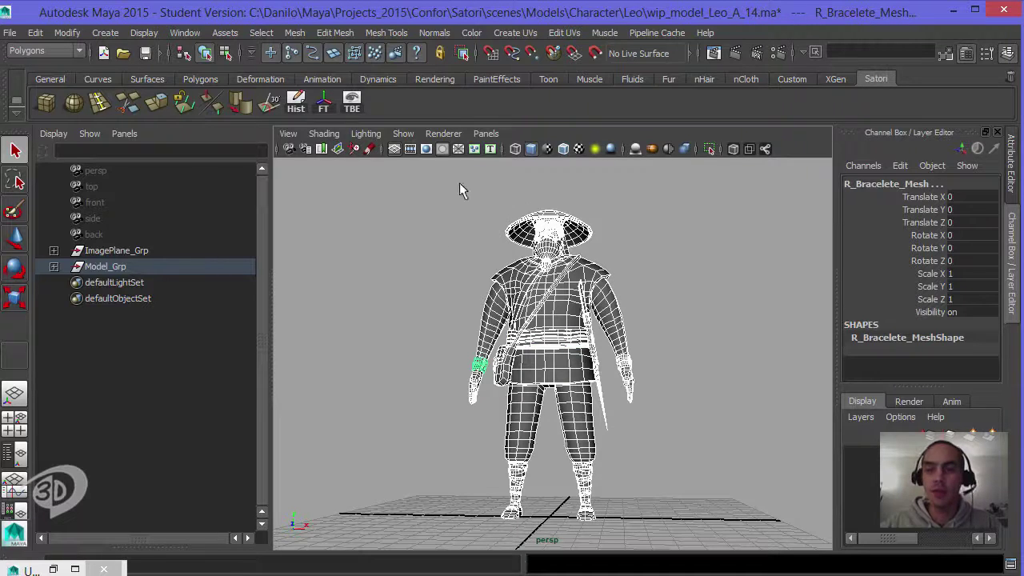
click(323, 103)
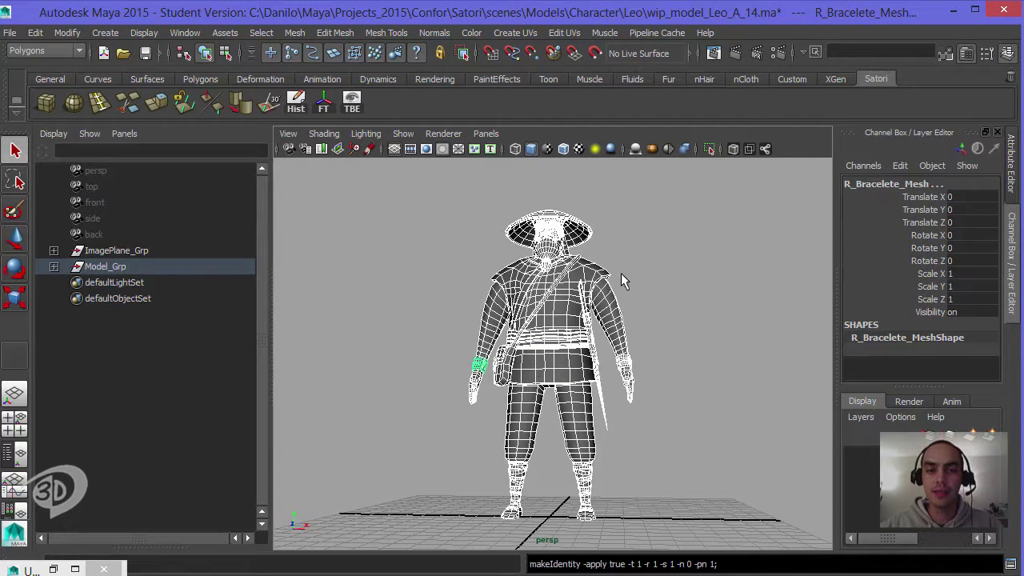
alt+drag(636, 267, 768, 272)
key(f)
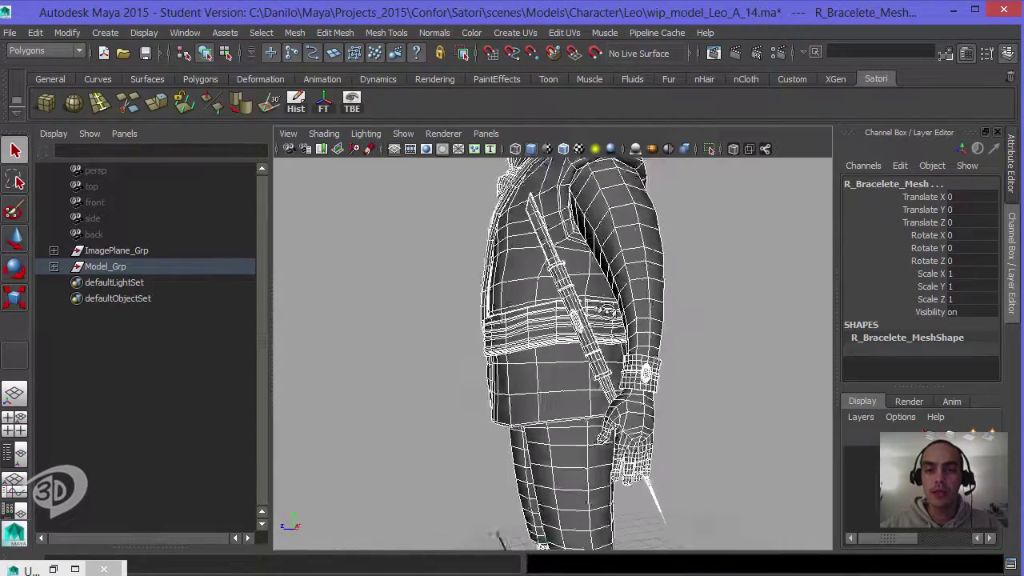
alt+drag(560, 272, 639, 264)
alt+right_drag(640, 264, 651, 267)
click(379, 270)
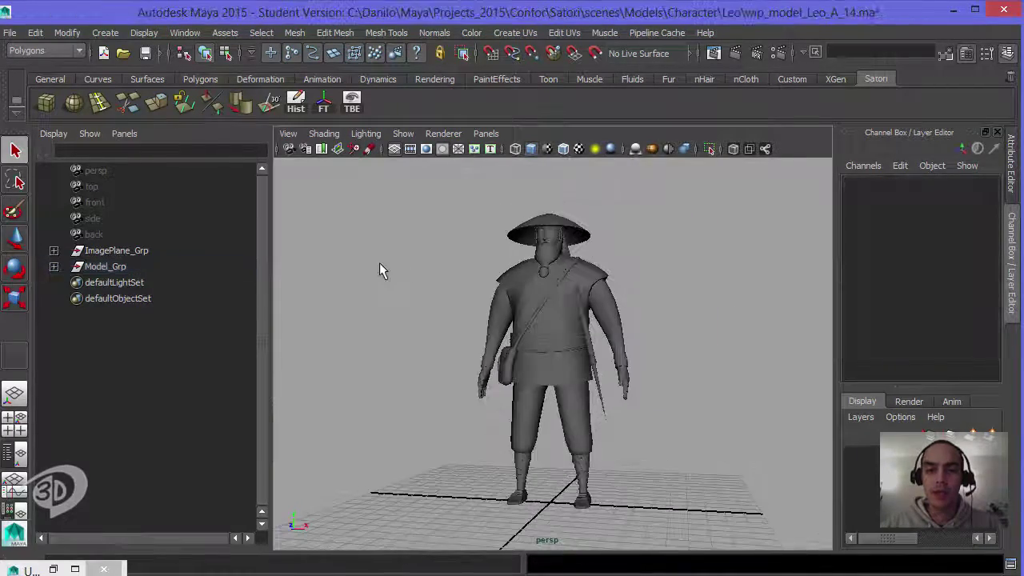
Step: Check the reference image planes in the front and side views and delete ImagePlane_Grp
click(93, 252)
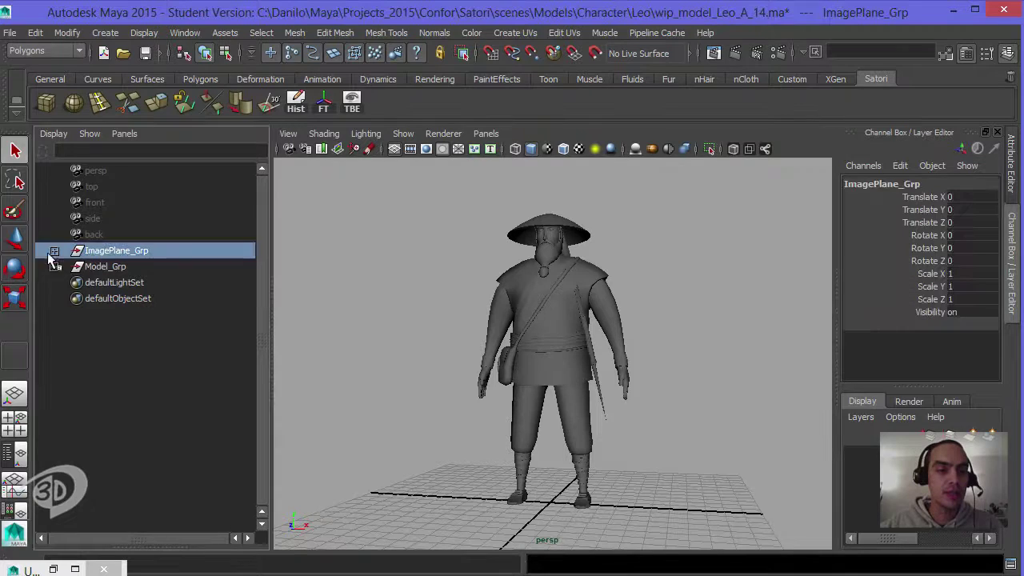
click(54, 251)
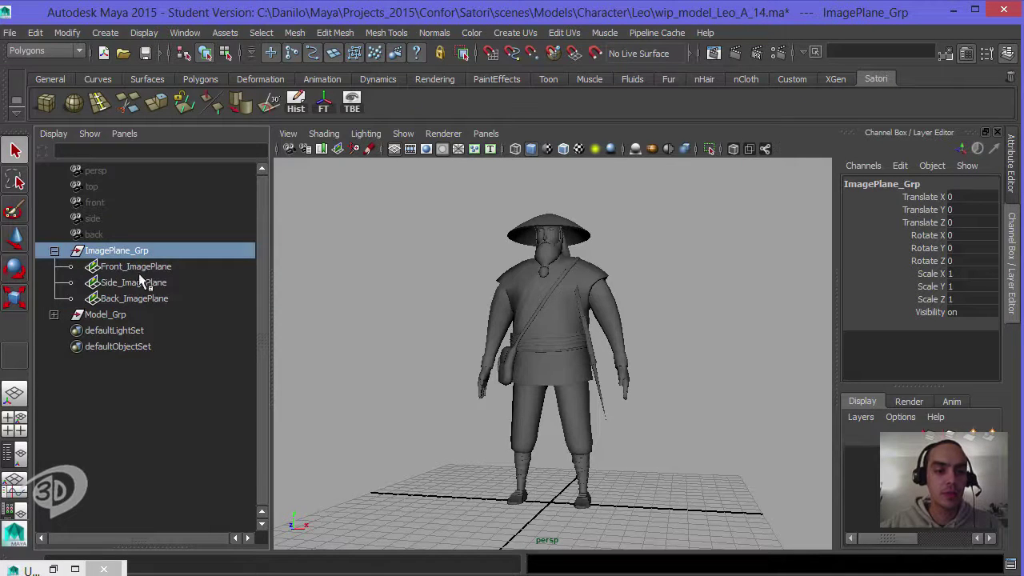
click(20, 432)
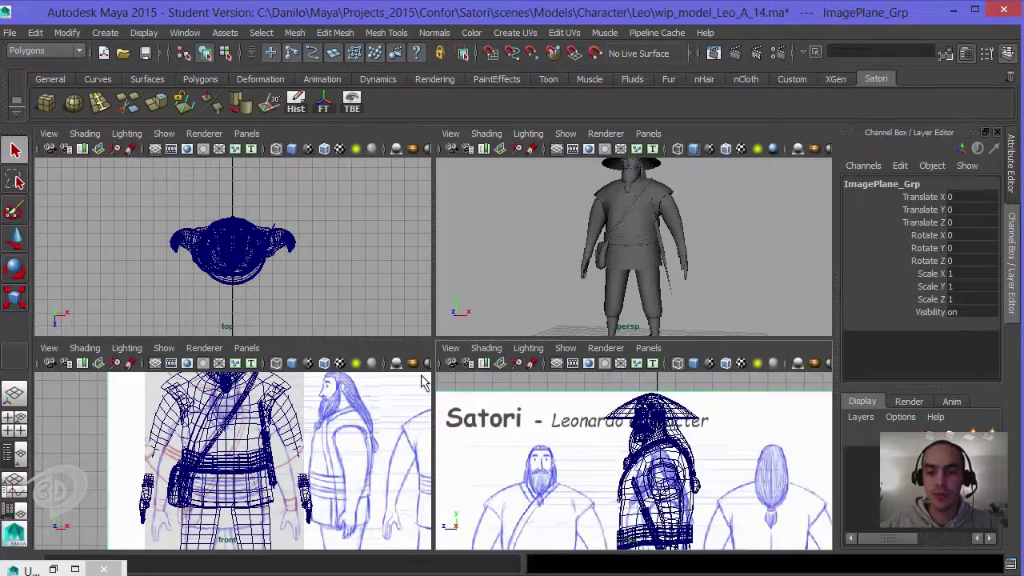
key(a)
key(a)
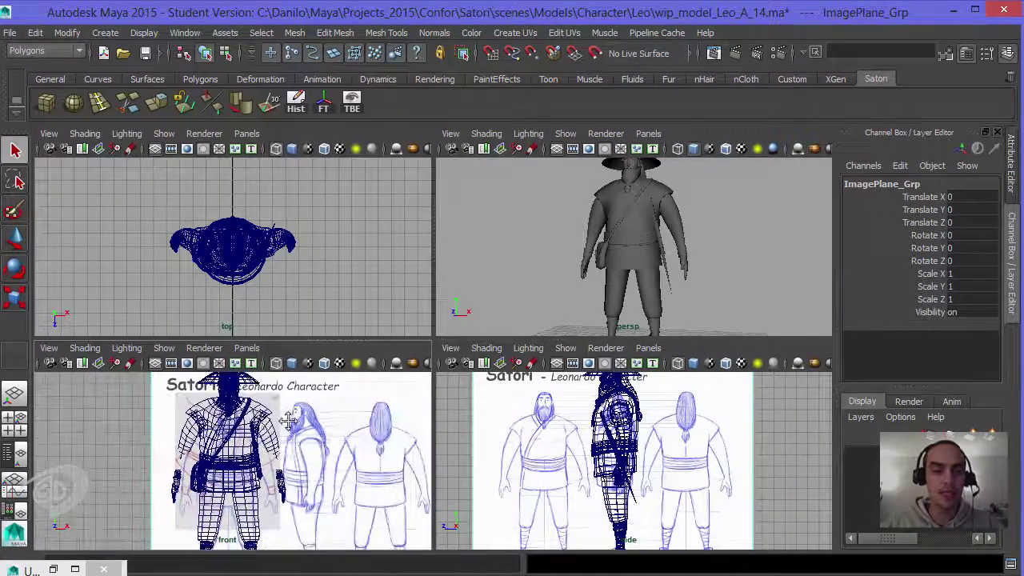
scroll(288, 421, down, 4)
scroll(288, 421, up, 2)
scroll(288, 422, down, 2)
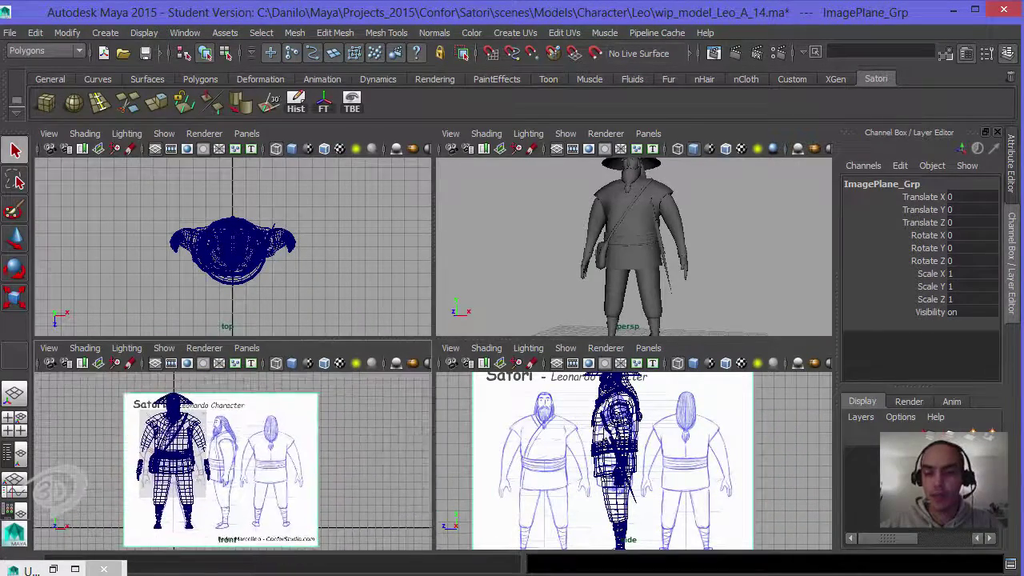
scroll(656, 428, down, 3)
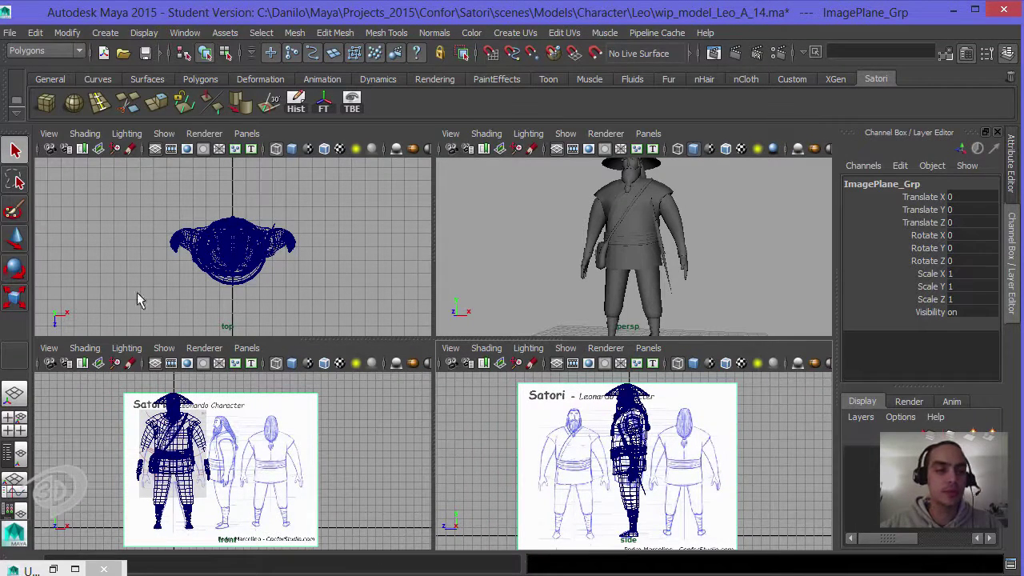
click(16, 453)
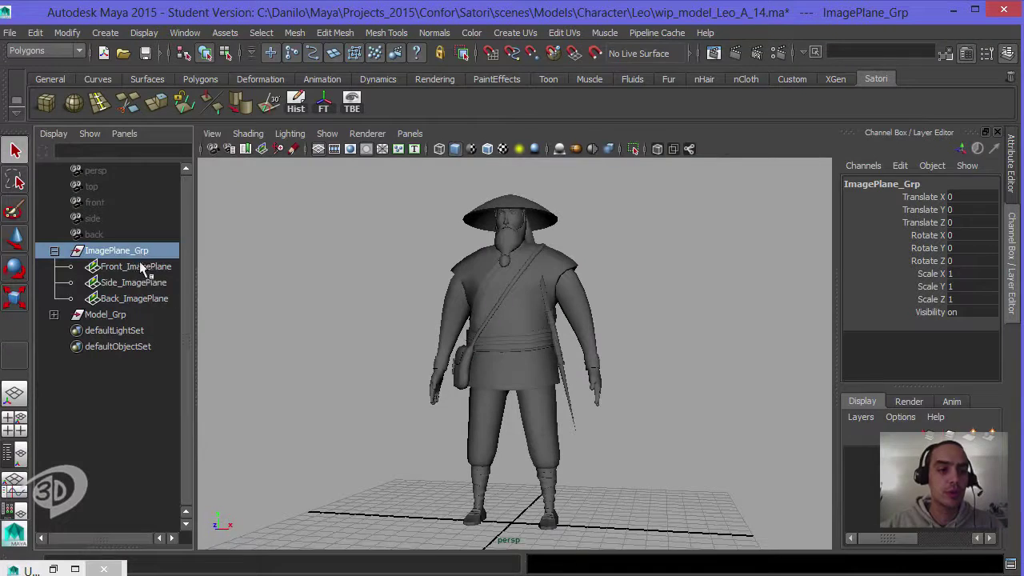
key(Delete)
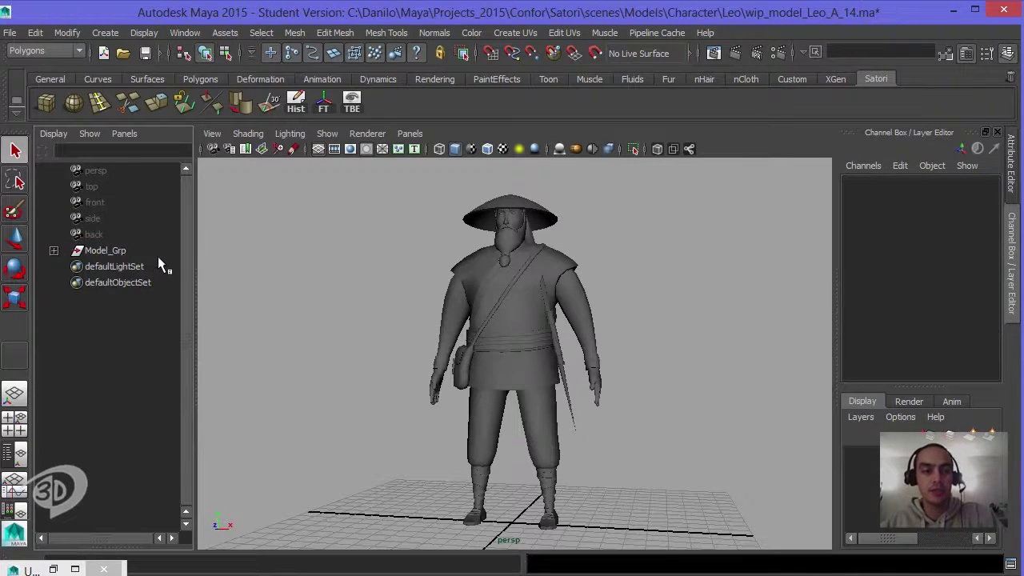
Step: Expand Model_Grp in the Outliner and collapse its Mesh_Grp and Acessorios_Grp subgroups
click(54, 250)
click(69, 266)
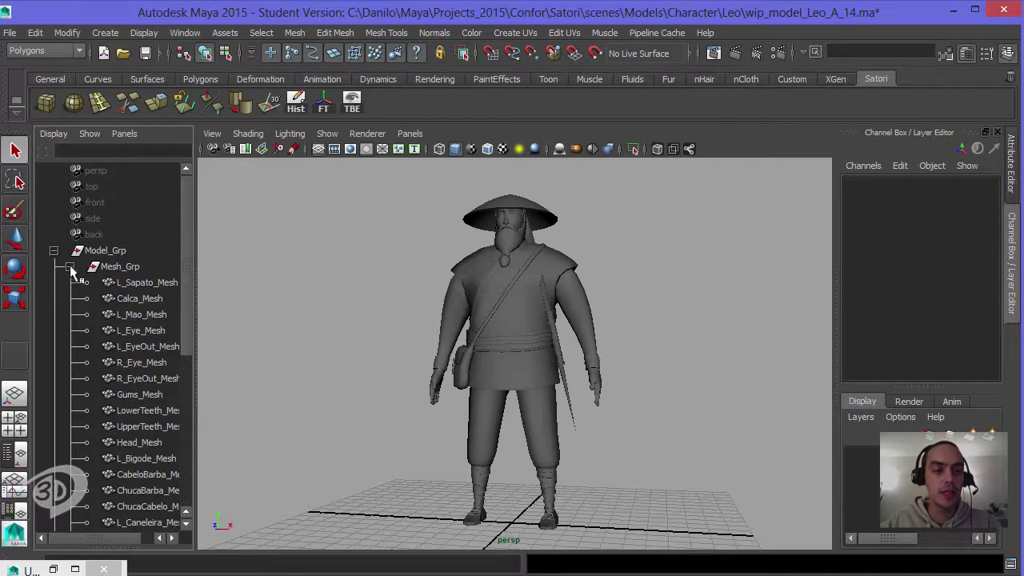
click(69, 267)
click(70, 298)
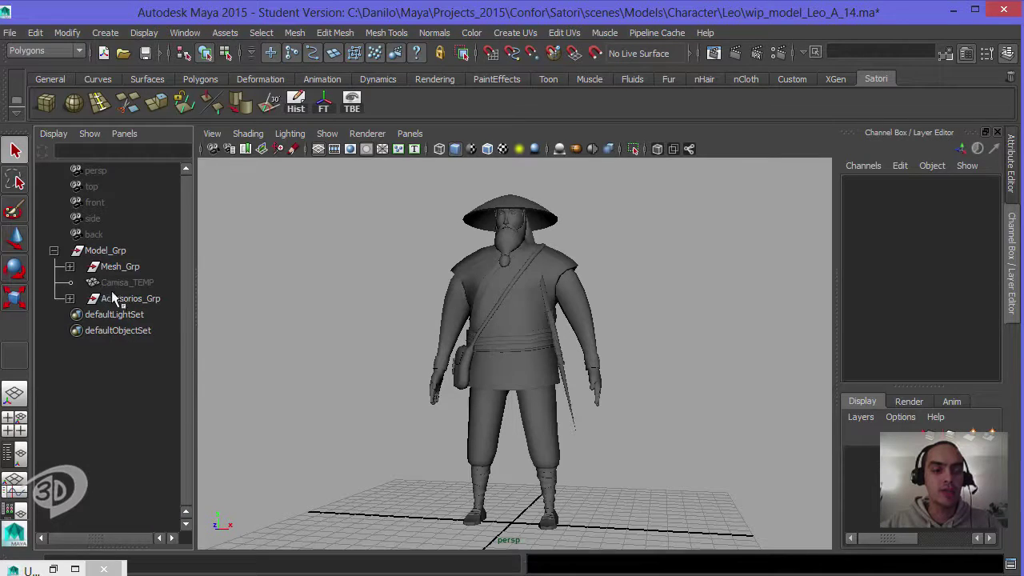
Step: Select all the character's meshes and display their UVs in the UV Texture Editor
alt+drag(560, 302, 504, 276)
drag(370, 206, 800, 519)
key(4)
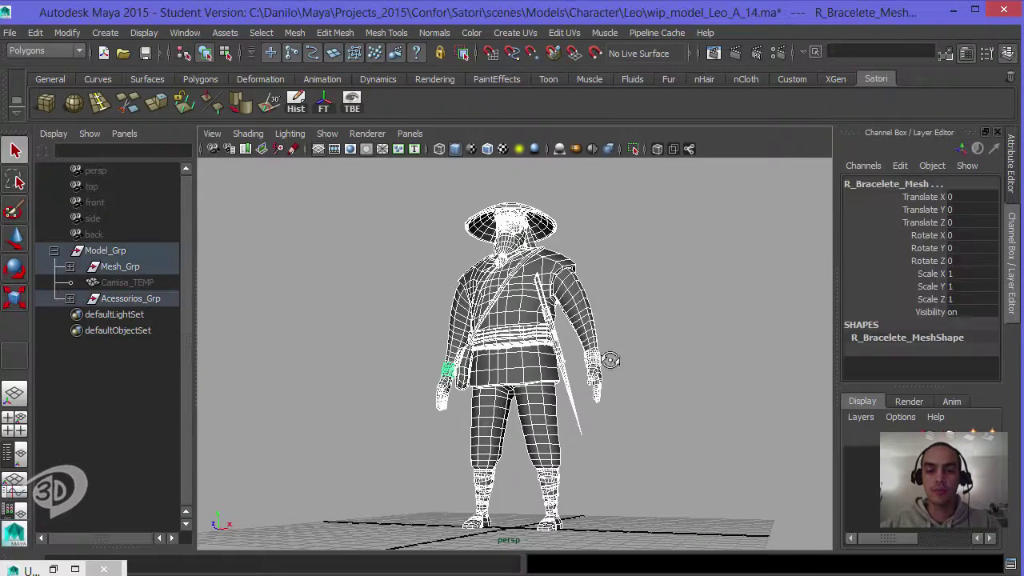
key(f)
key(ctrl+u)
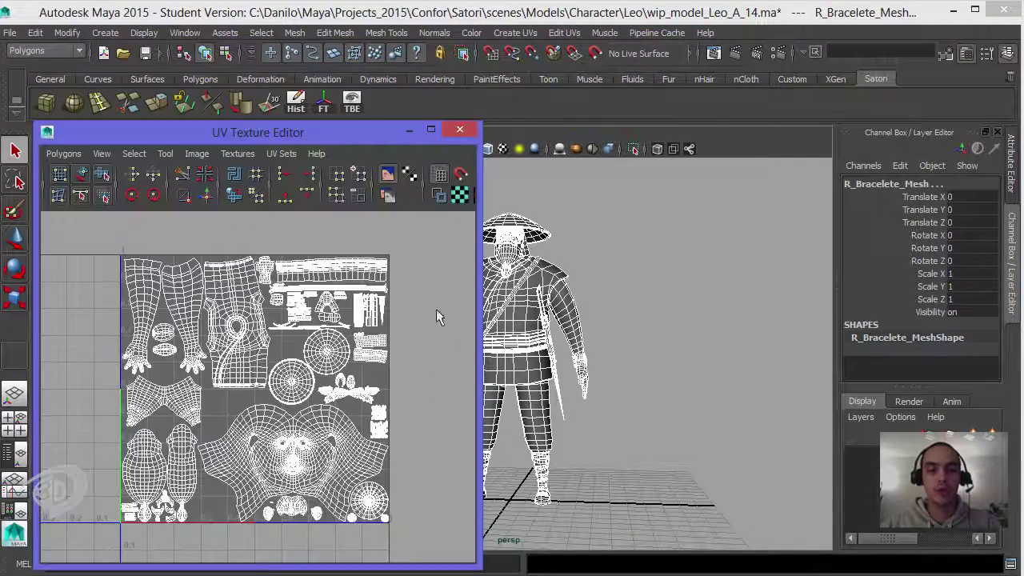
mouse_move(600, 288)
alt+mouse_down()
mouse_move(669, 288)
mouse_move(613, 283)
alt+mouse_up()
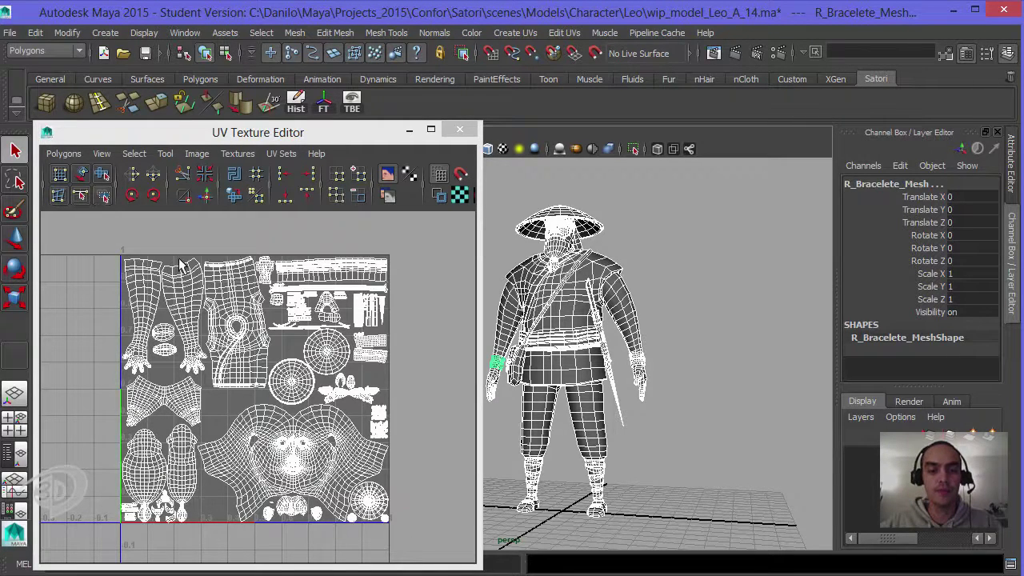
Step: Reposition the UV Texture Editor so its full command list fits on screen, and open the UV Snapshot options
click(63, 153)
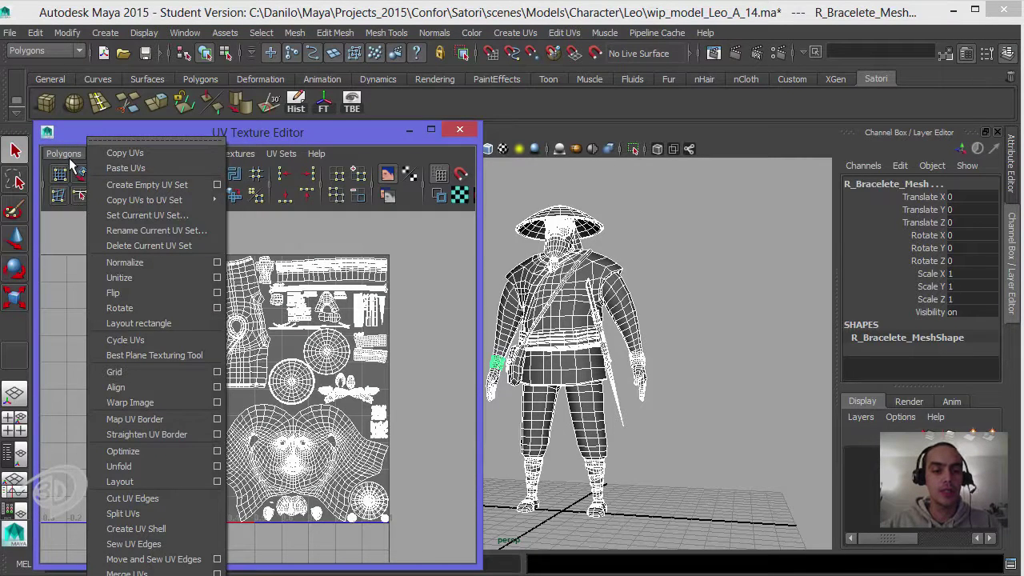
click(242, 154)
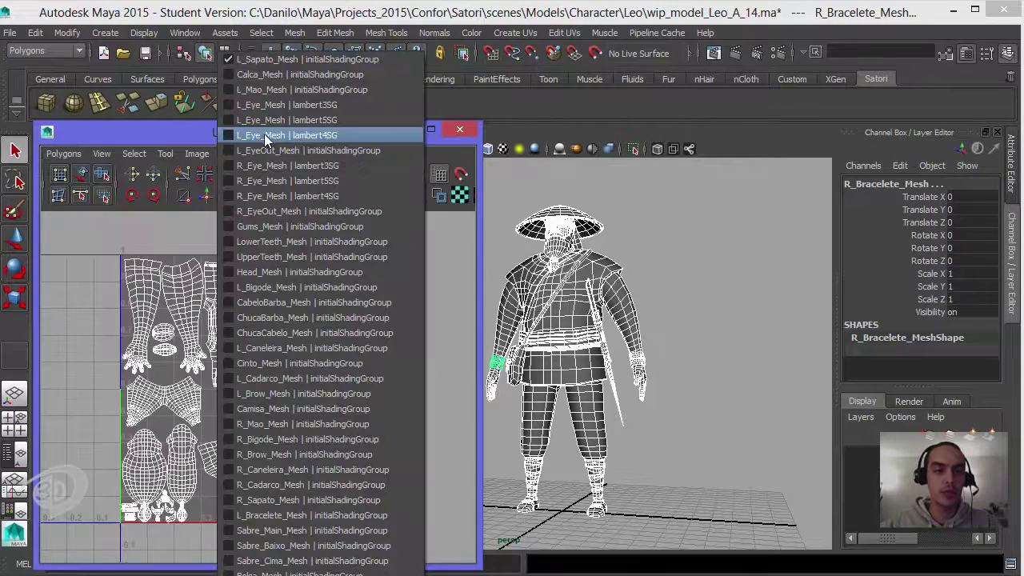
click(150, 138)
drag(160, 138, 165, 59)
click(69, 75)
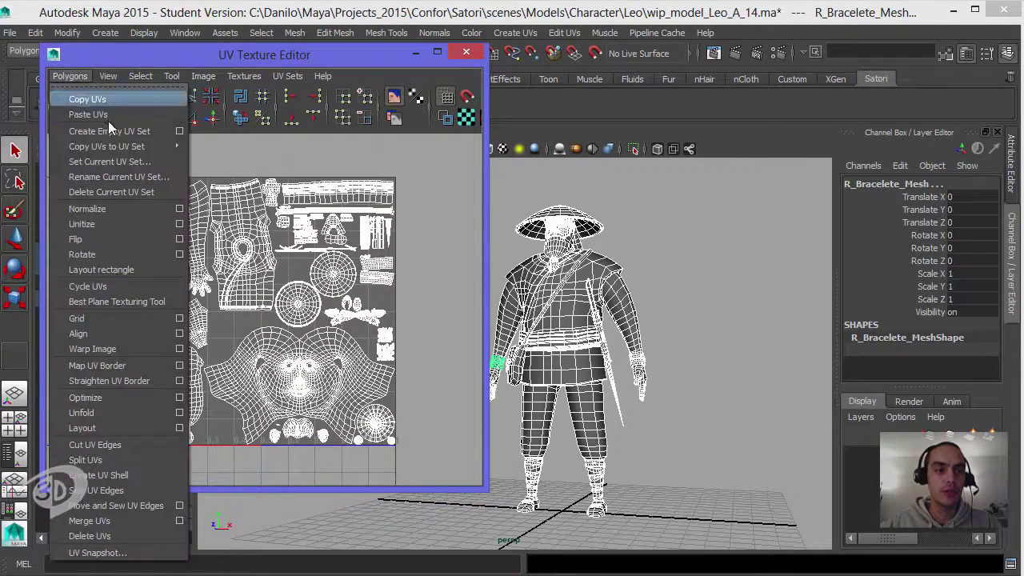
click(88, 99)
click(70, 76)
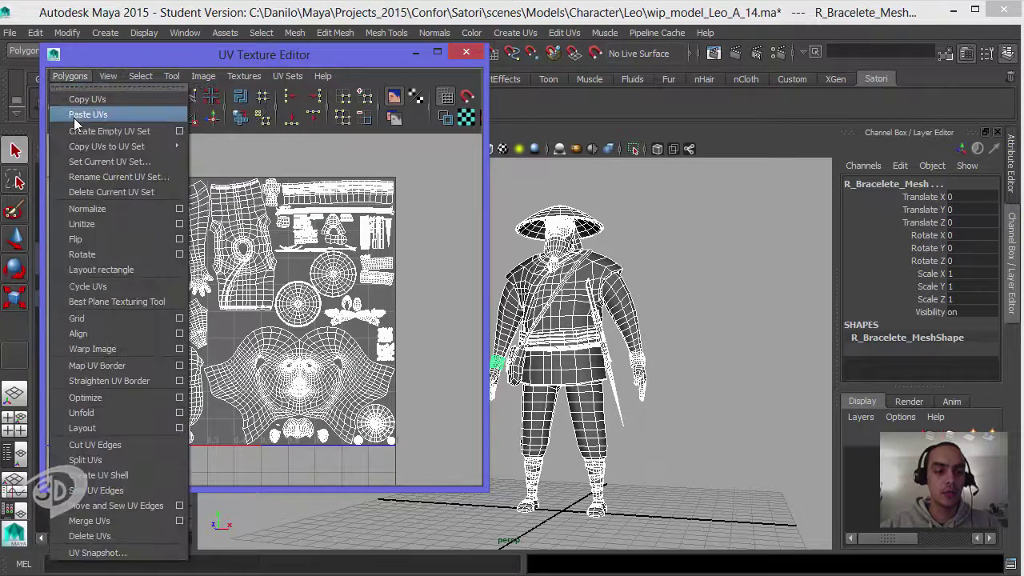
click(136, 557)
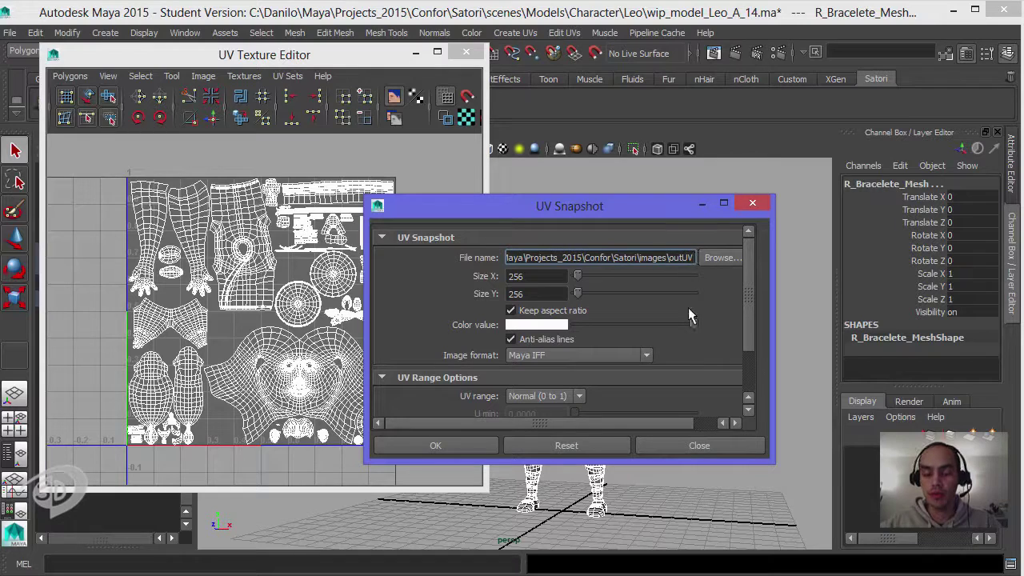
Step: Name the UV snapshot file outUV_Leonardo in the Satori project's images folder
text(_)
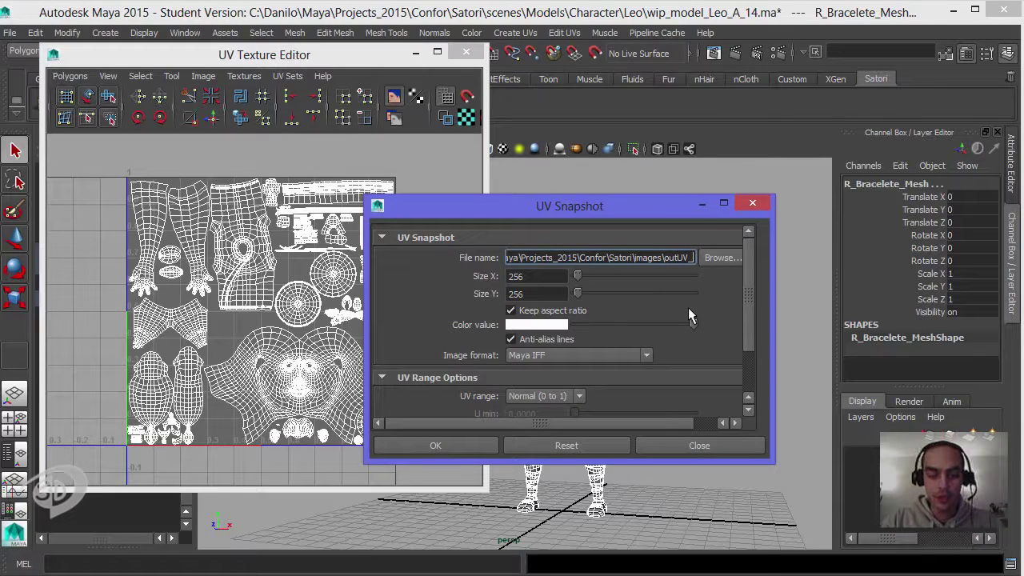
text(Leon)
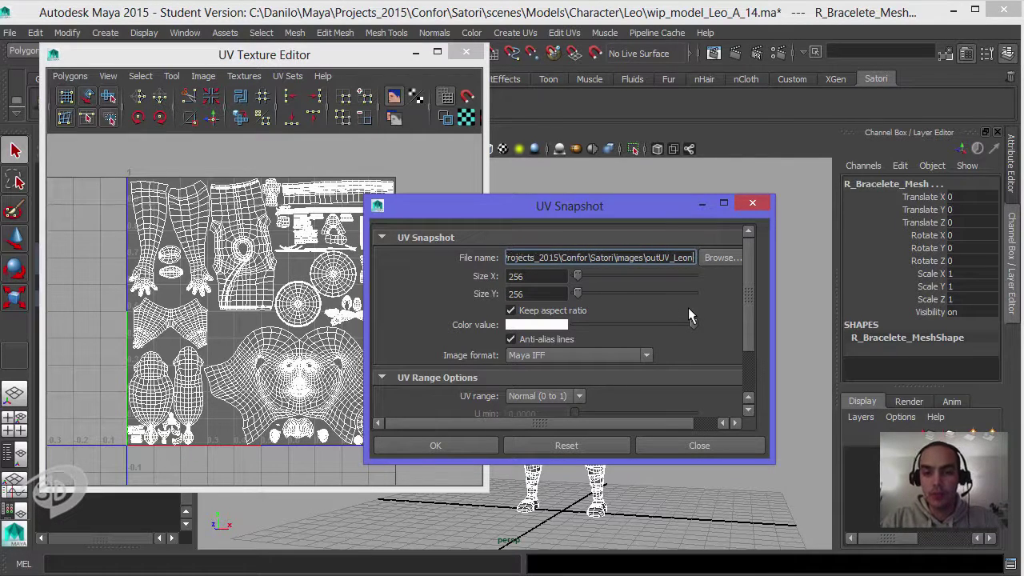
text(ardo)
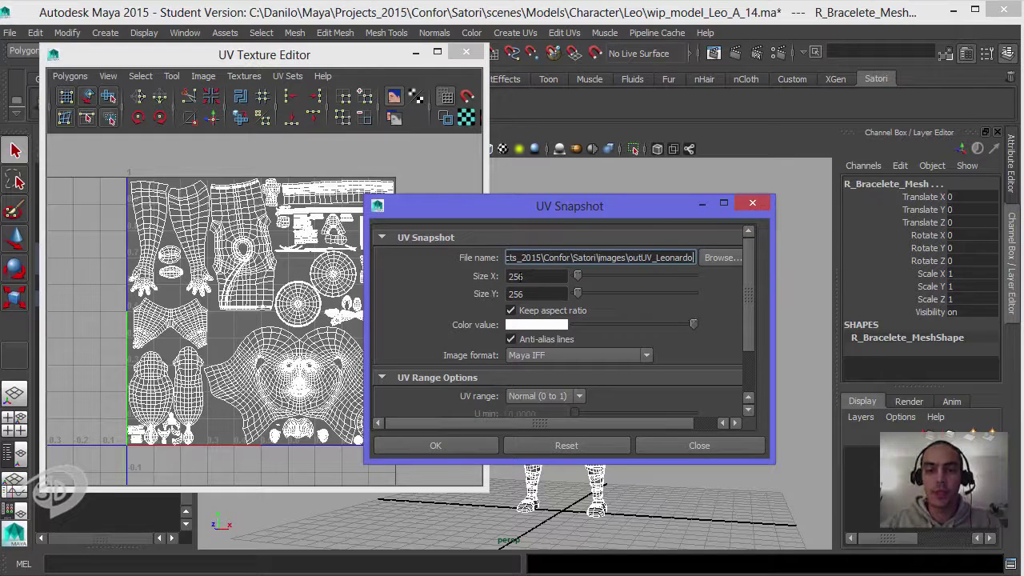
Step: Set the UV snapshot size to 1024 by 1024 with the aspect ratio kept
click(533, 275)
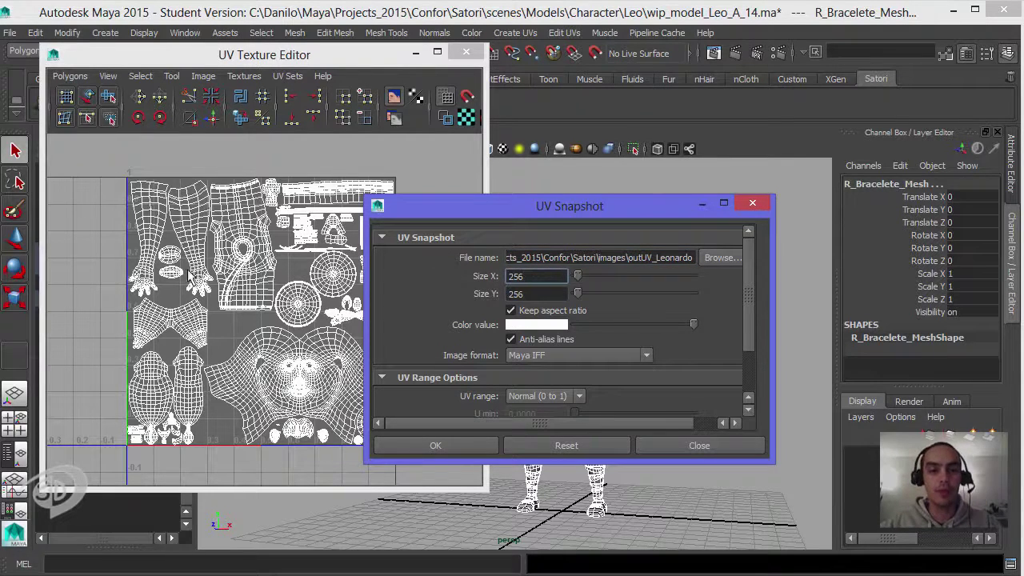
drag(534, 276, 480, 276)
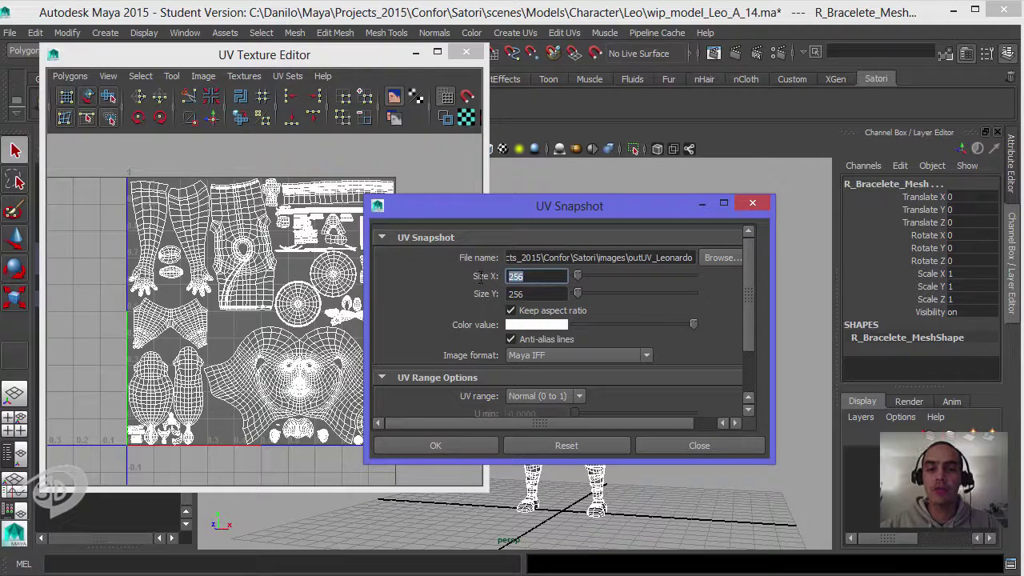
click(531, 277)
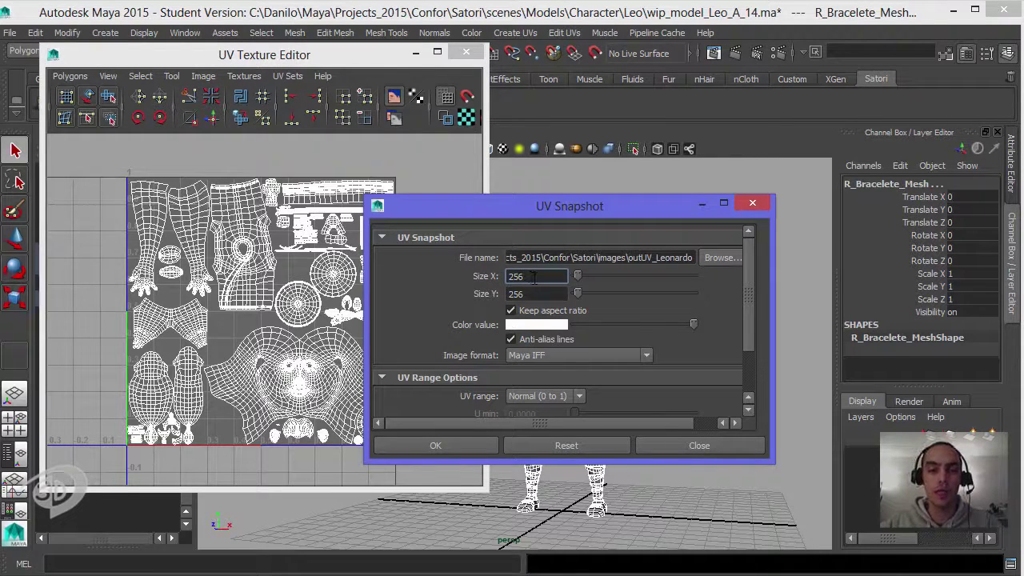
drag(534, 276, 512, 293)
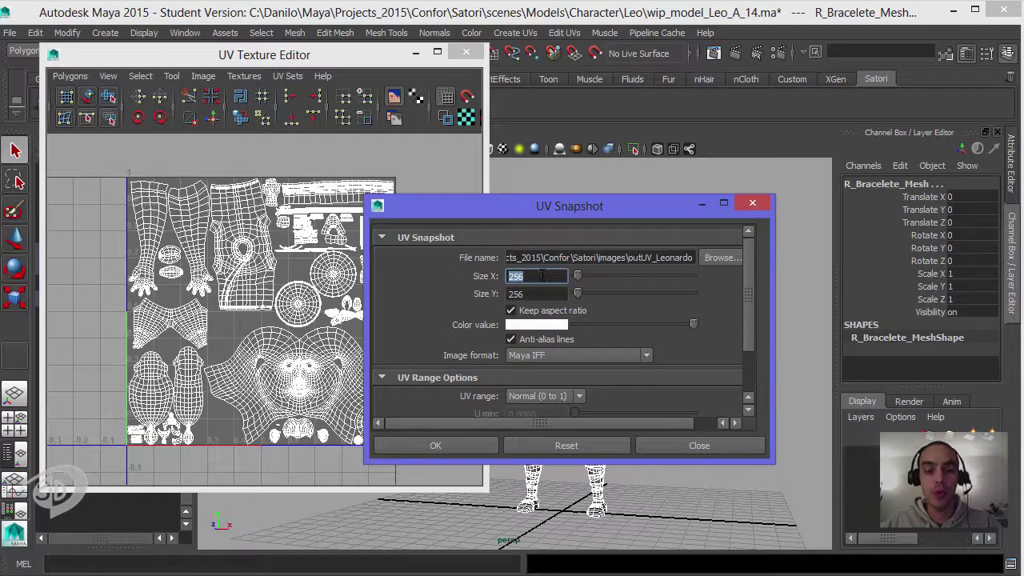
text(1024)
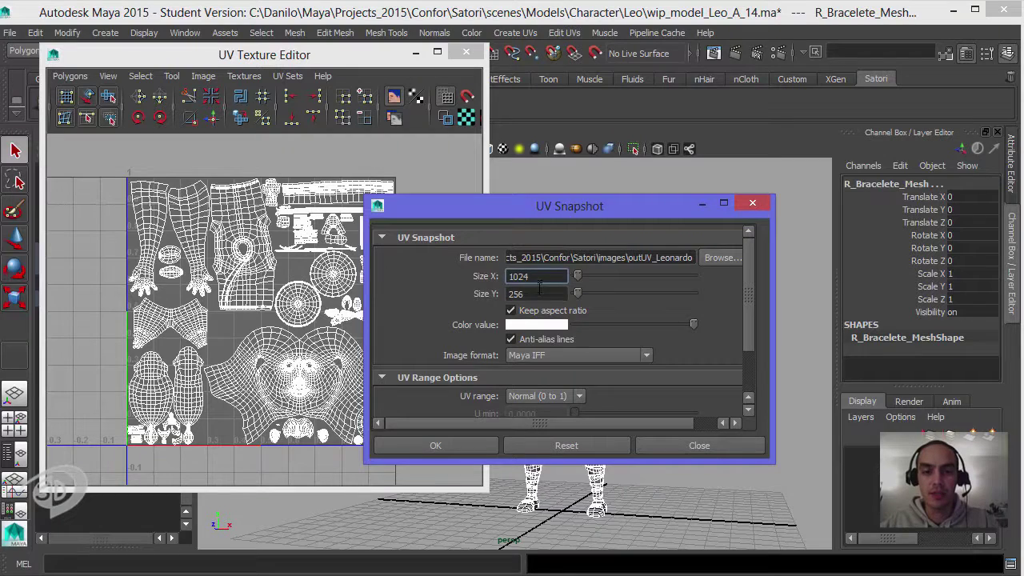
click(538, 290)
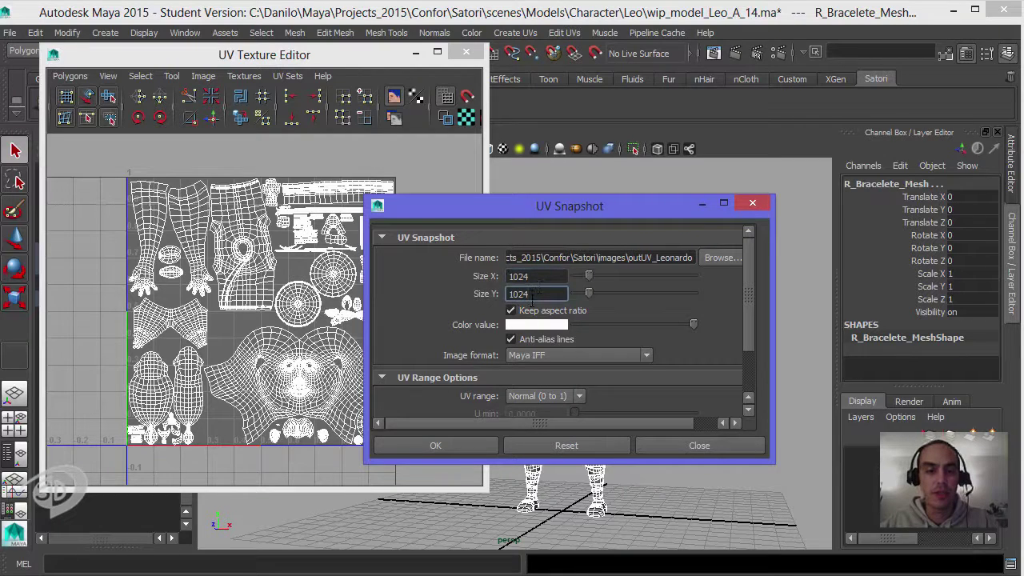
Step: Choose TIFF as the snapshot's image format and export the UV snapshot
click(572, 355)
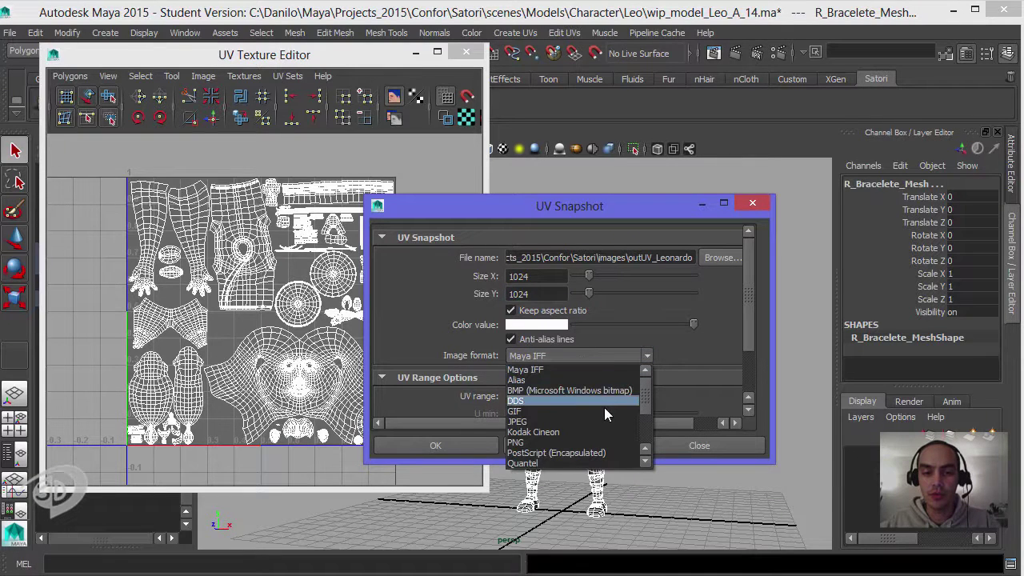
drag(644, 392, 640, 427)
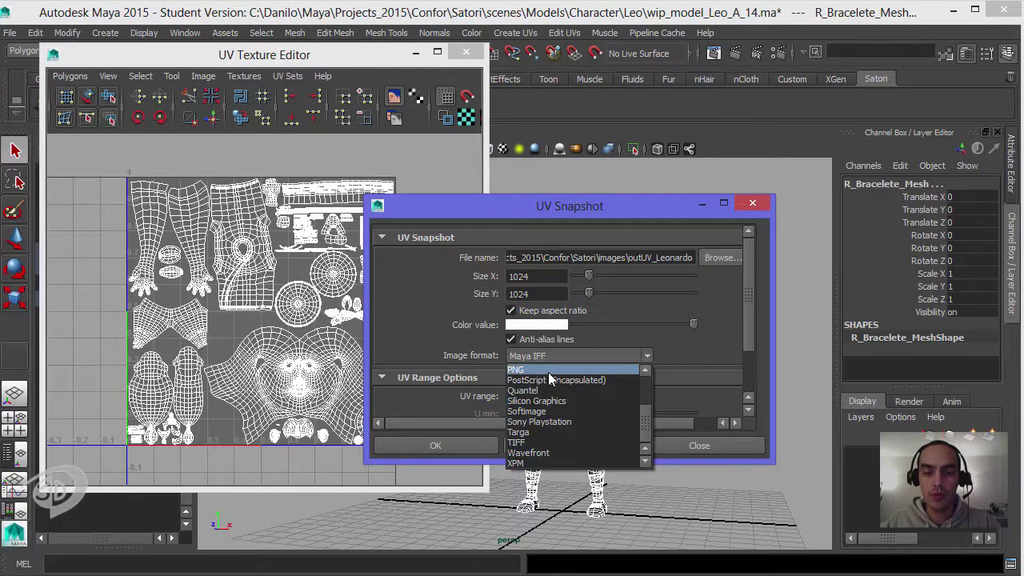
click(541, 441)
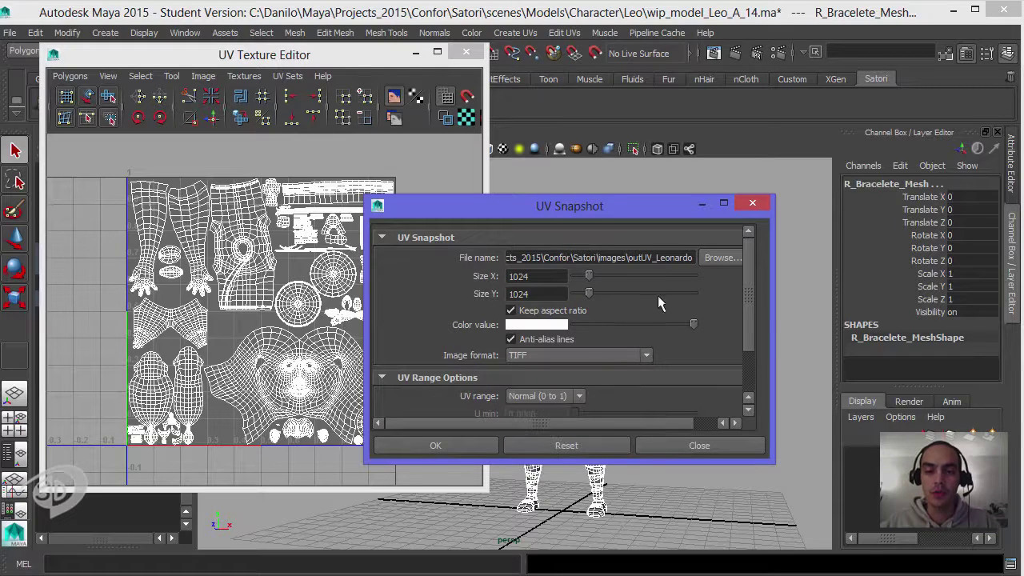
drag(755, 306, 737, 281)
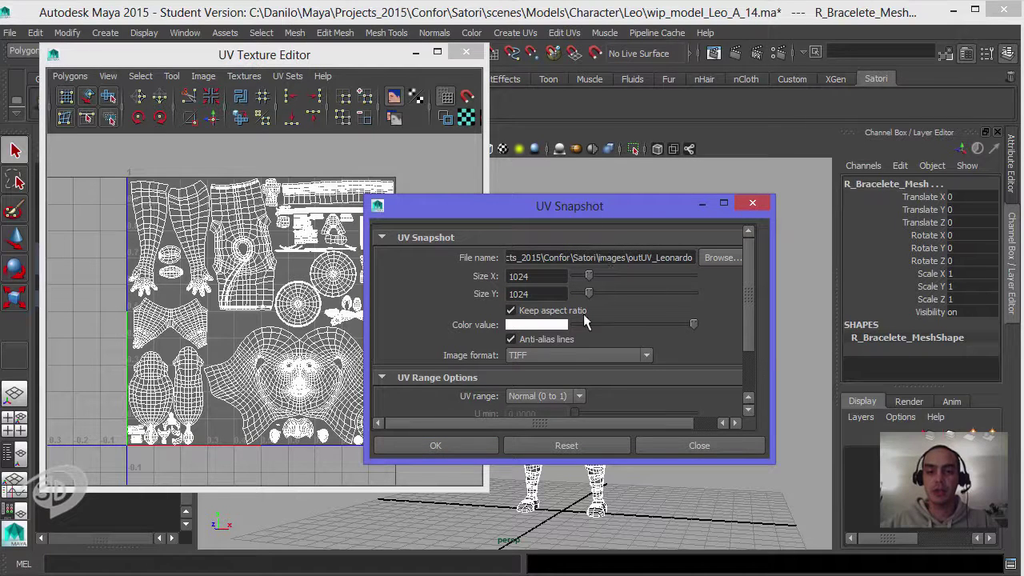
click(435, 445)
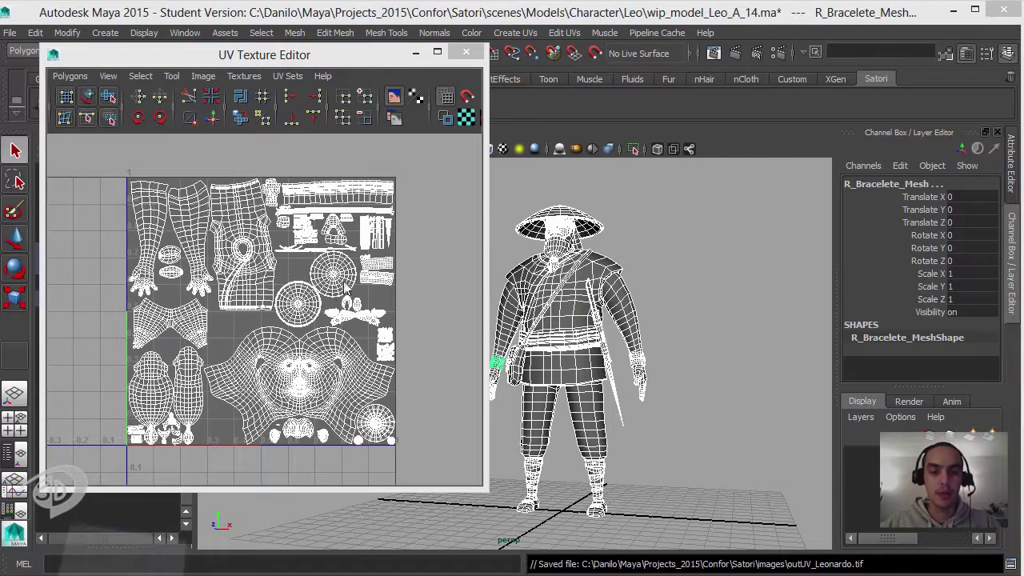
Step: Switch to the file browser, open the Satori project's images folder, and select the outUV_Leonardo TIF file
key(alt+Tab)
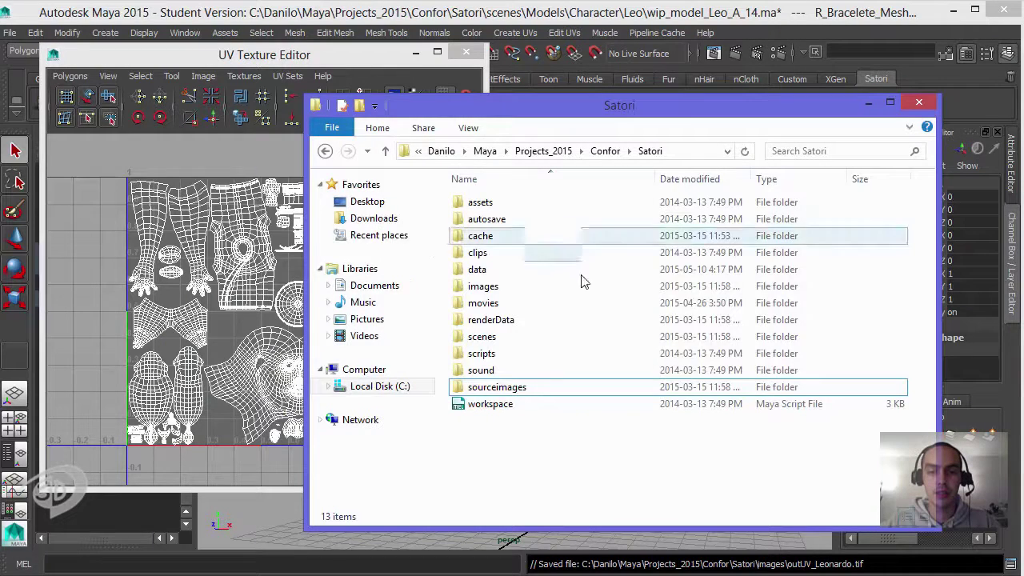
double_click(493, 289)
click(528, 355)
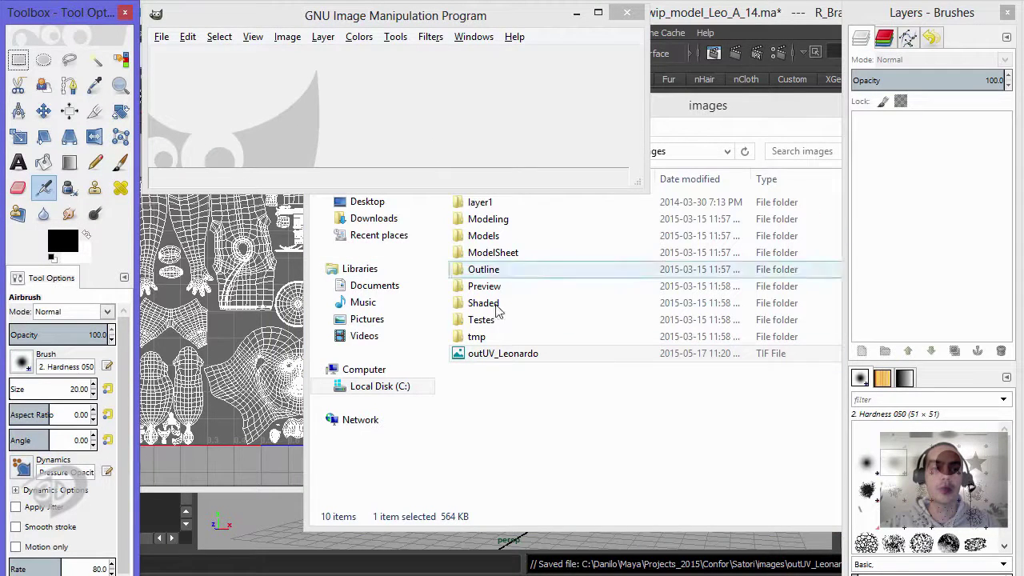
click(474, 24)
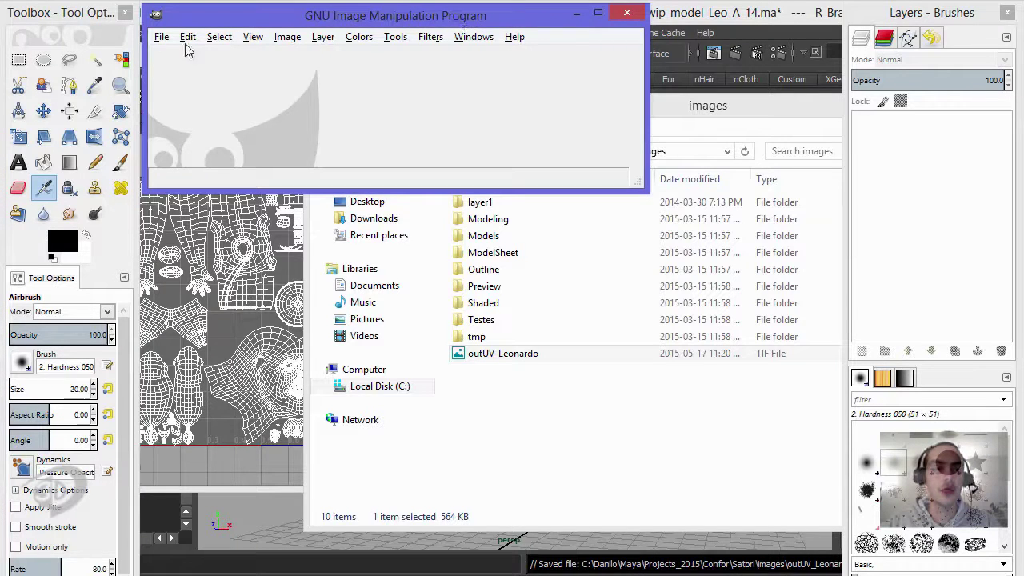
click(160, 37)
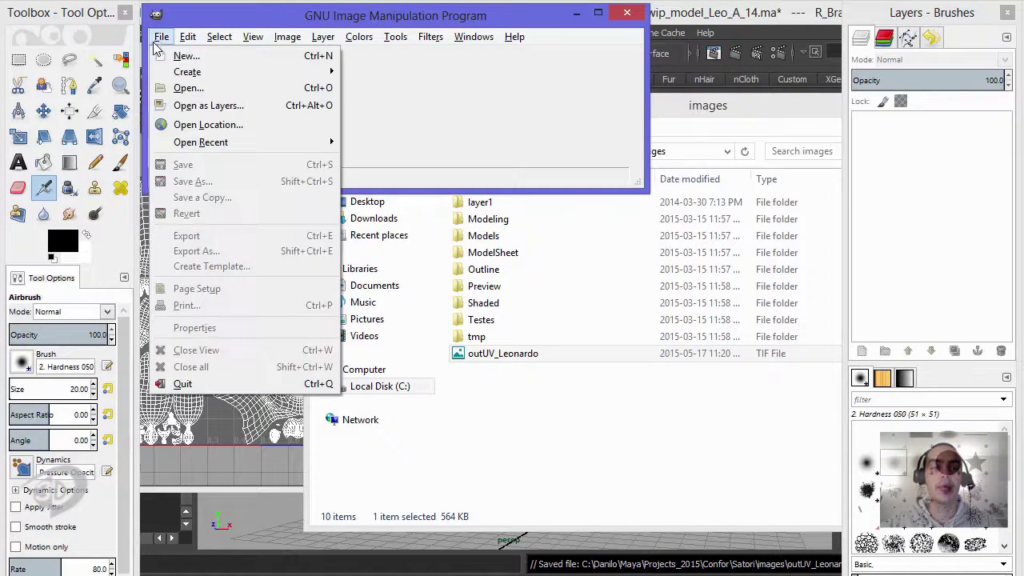
click(192, 88)
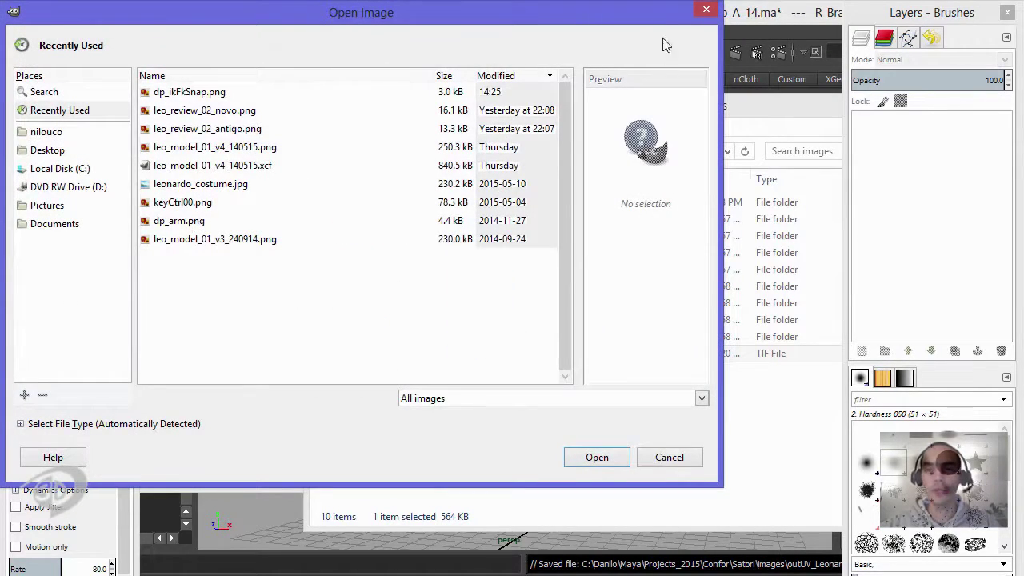
click(706, 10)
Step: Open the outUV_Leonardo TIF from the images folder in GIMP in an enlarged window and toggle its layer's visibility to check it
drag(499, 353, 363, 132)
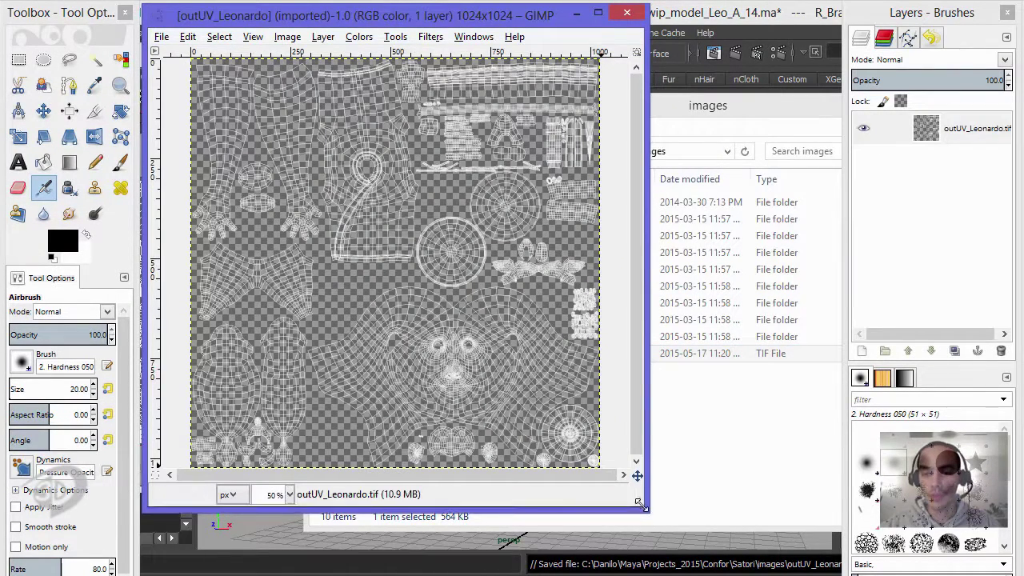
drag(644, 509, 722, 552)
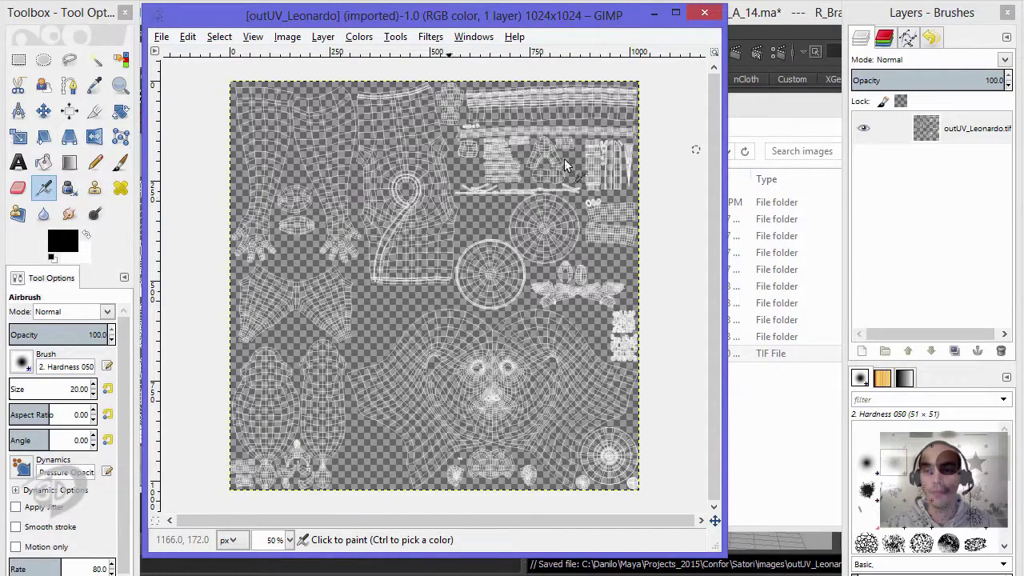
click(865, 132)
click(864, 129)
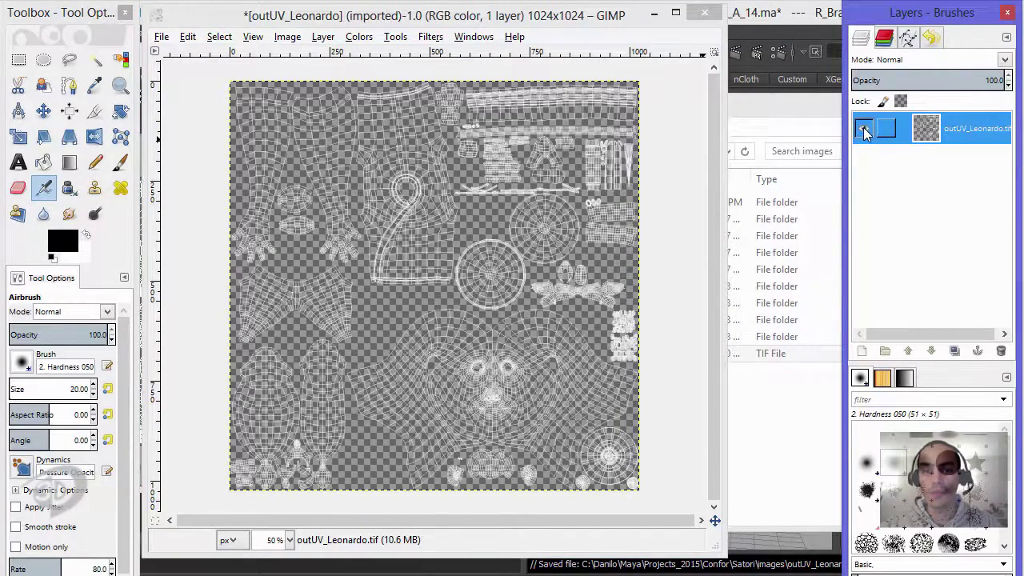
click(864, 129)
click(863, 130)
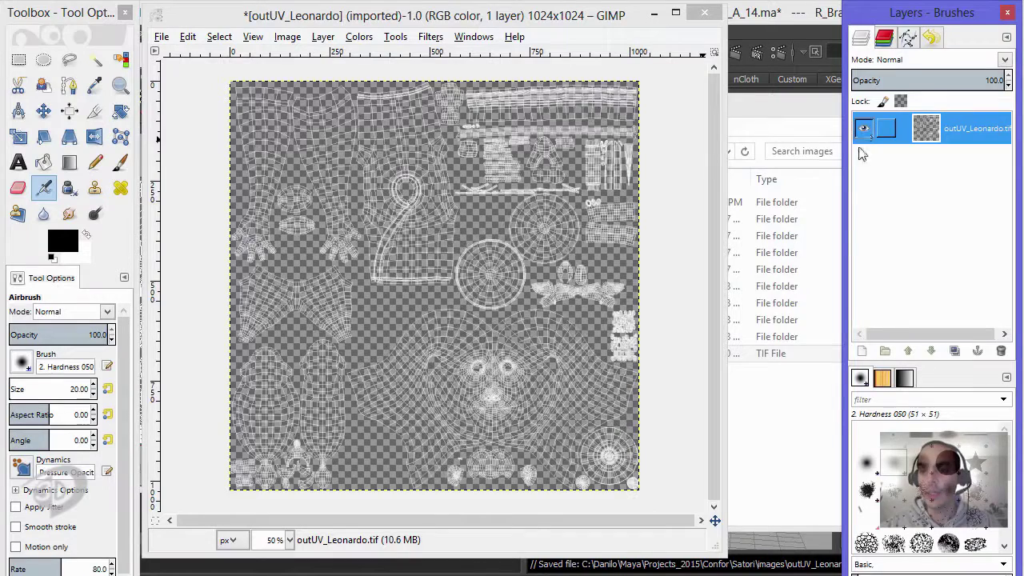
Step: Create a new transparent 1024 by 1024 px layer named BG
click(862, 351)
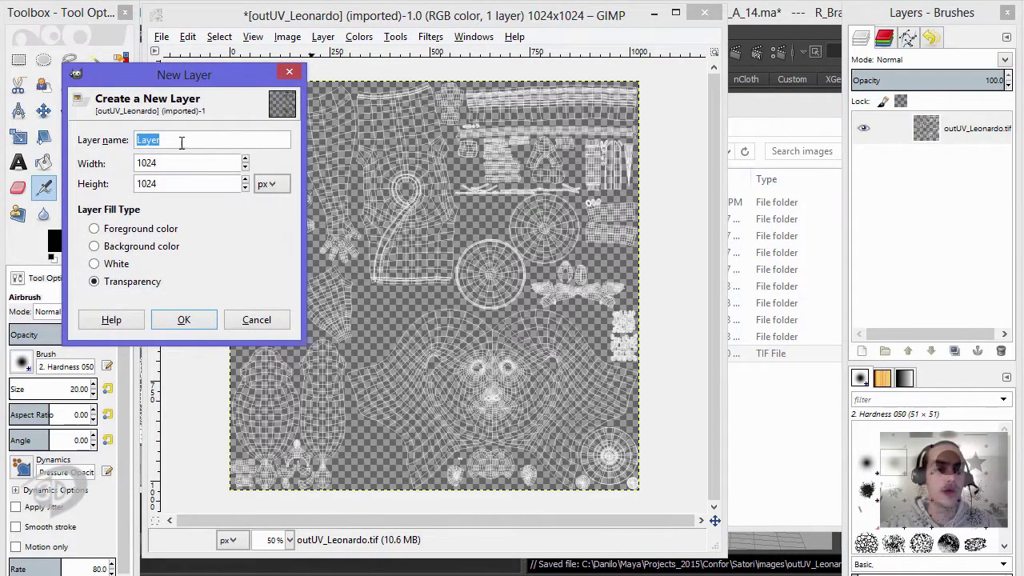
text(BG)
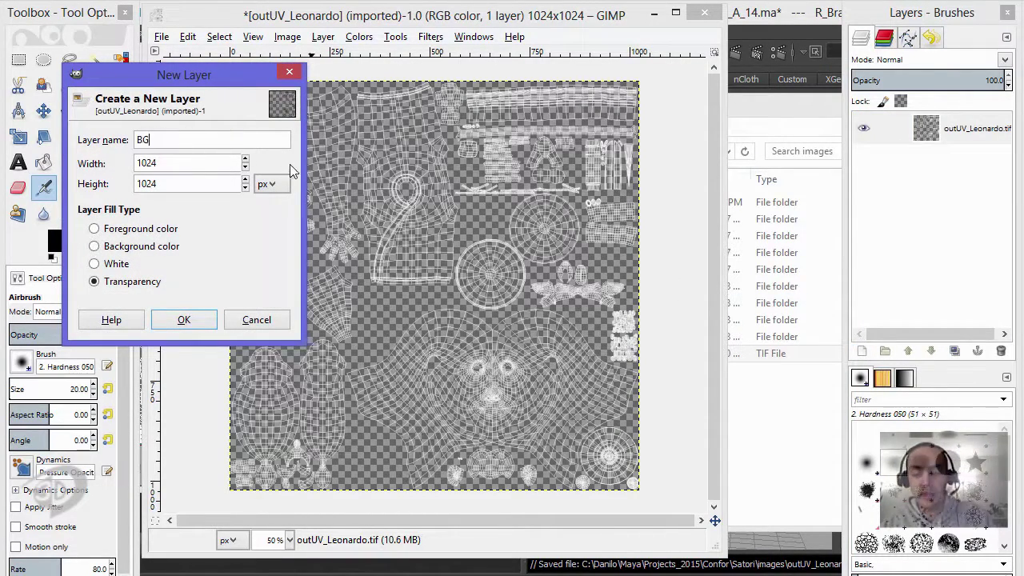
key(Return)
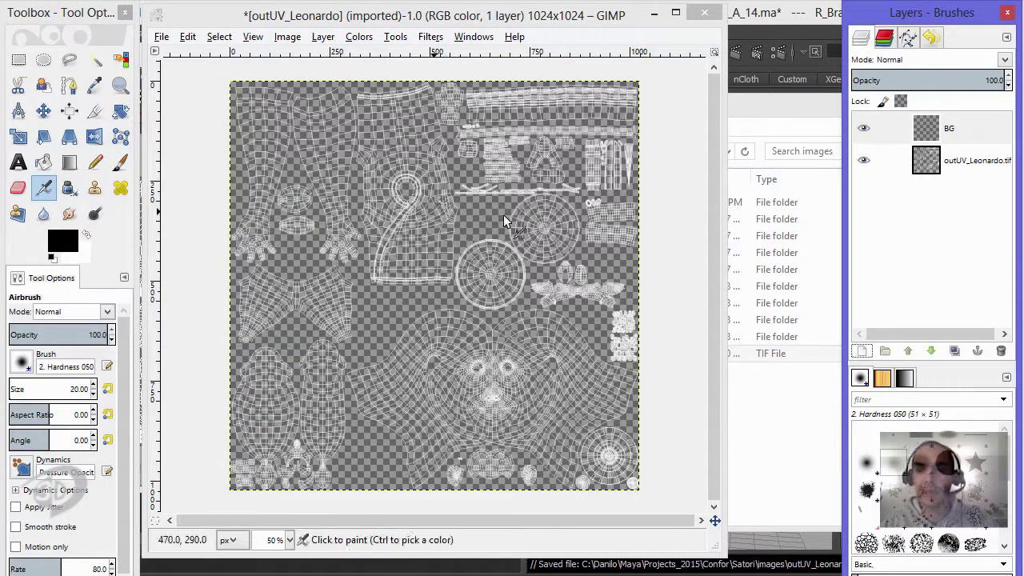
Step: Move the BG layer below the outUV_Leonardo.tif layer in the layer stack
drag(926, 130, 927, 183)
mouse_move(926, 133)
mouse_down()
mouse_move(928, 196)
mouse_move(932, 140)
mouse_up()
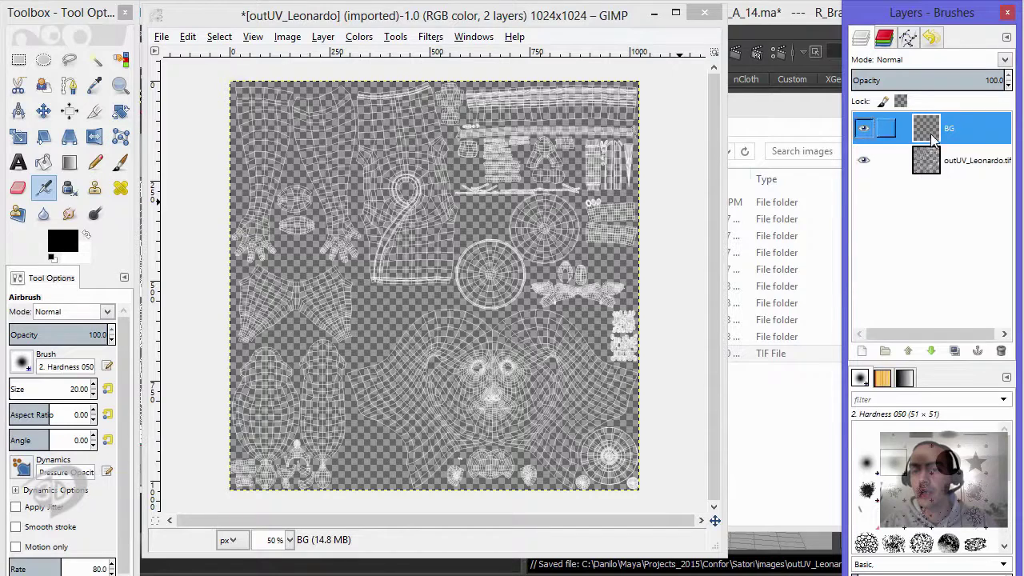
right_click(932, 140)
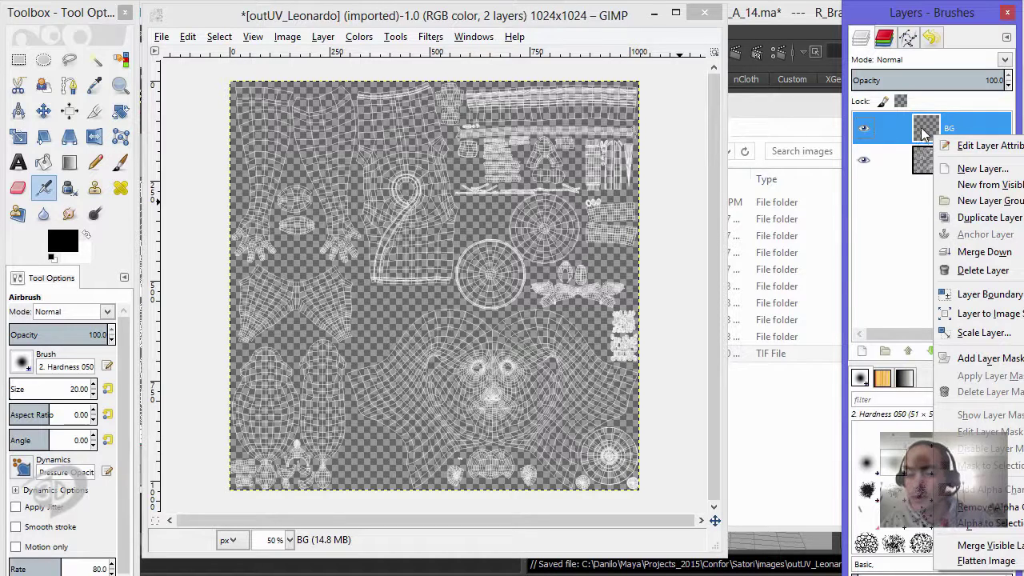
right_click(902, 121)
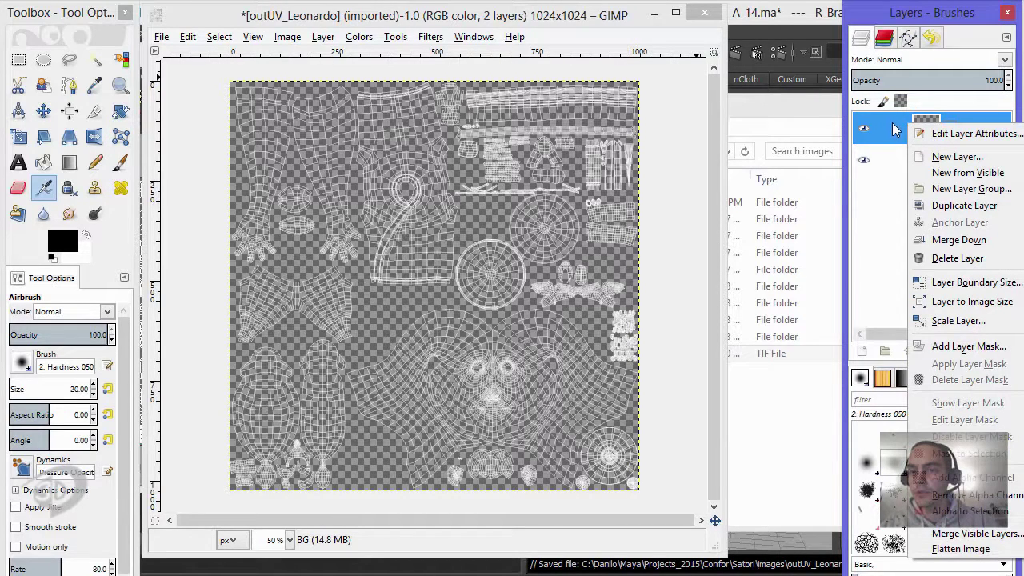
click(888, 170)
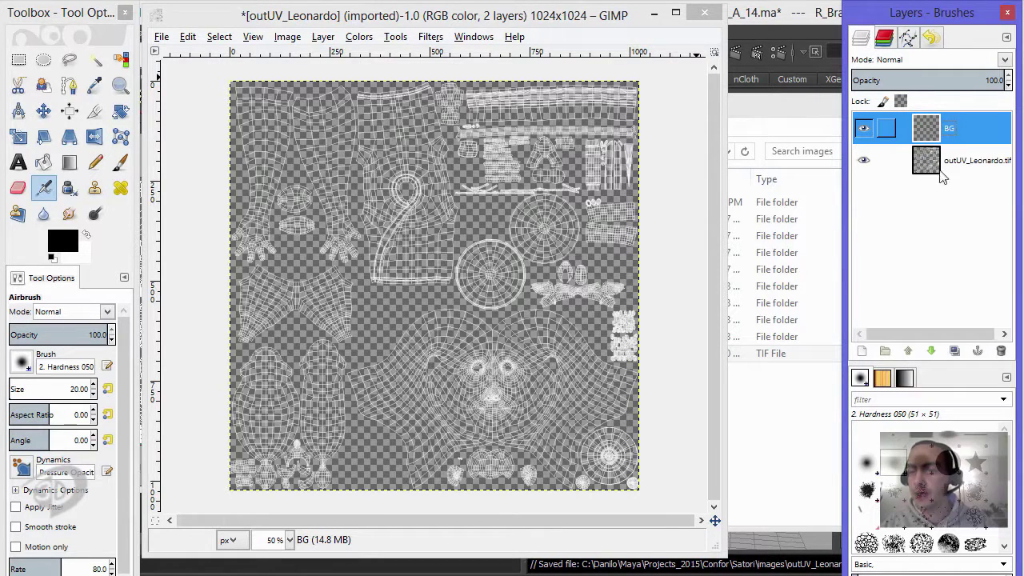
click(930, 350)
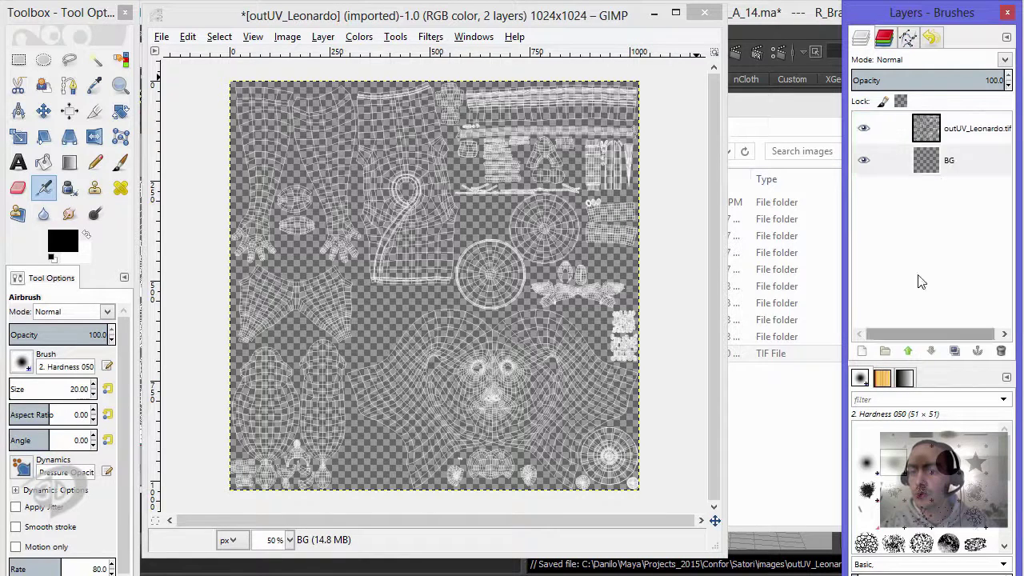
Step: Fill the BG layer with the color 8c8c70, and make the outUV_Leonardo.tif layer active with the Rectangle Select tool
click(932, 164)
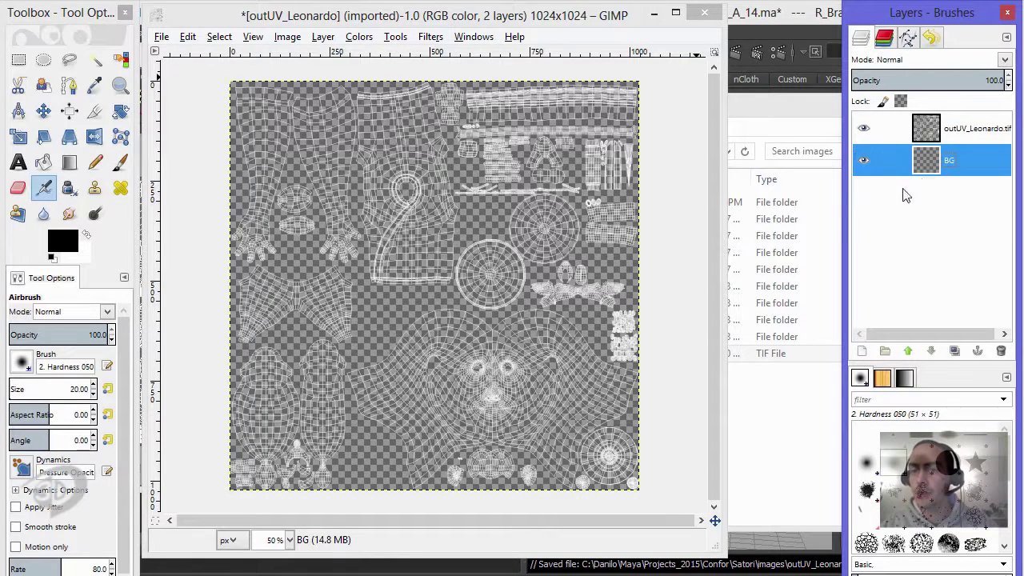
click(67, 244)
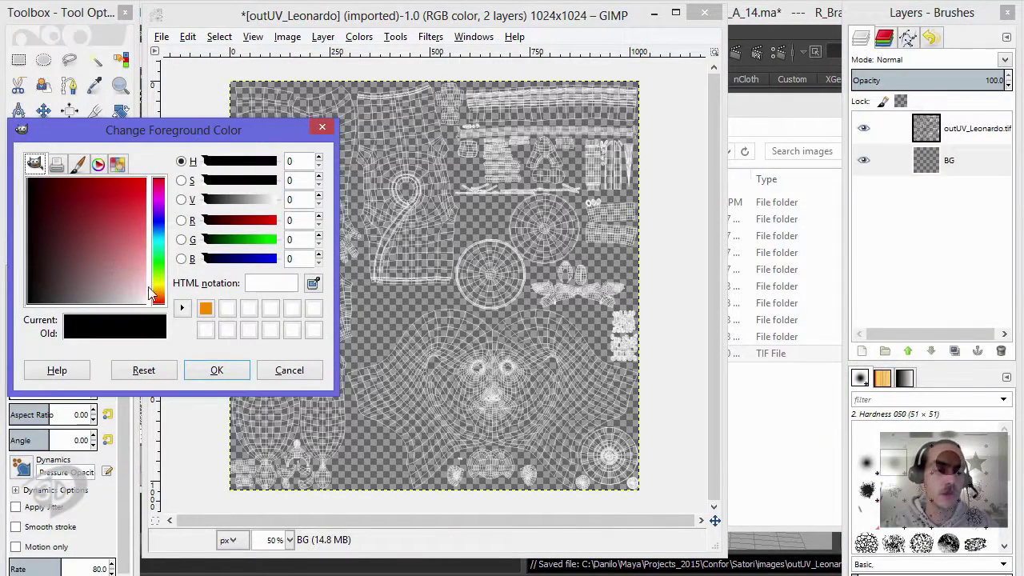
drag(156, 298, 157, 283)
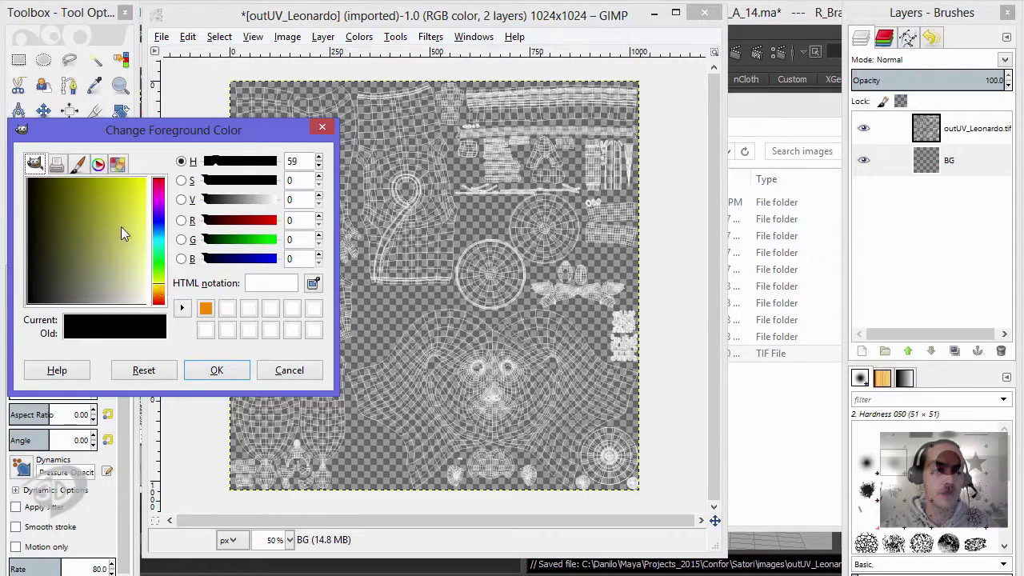
drag(121, 228, 91, 280)
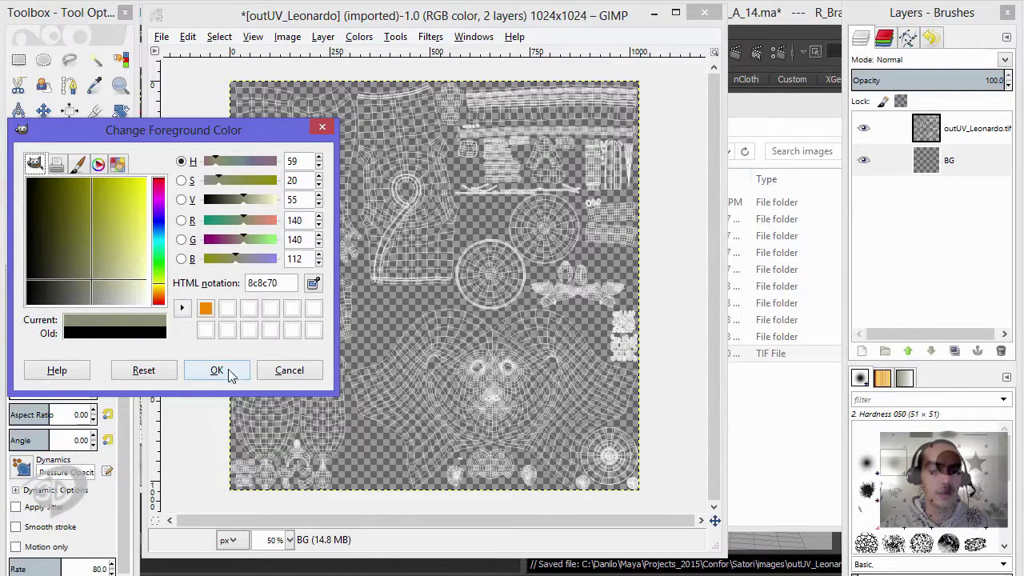
click(216, 370)
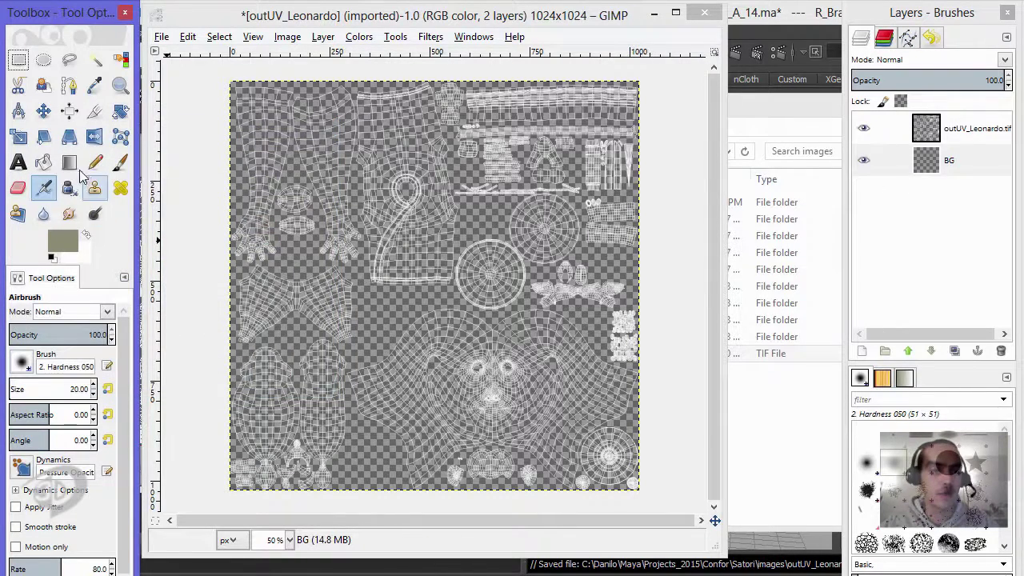
click(43, 163)
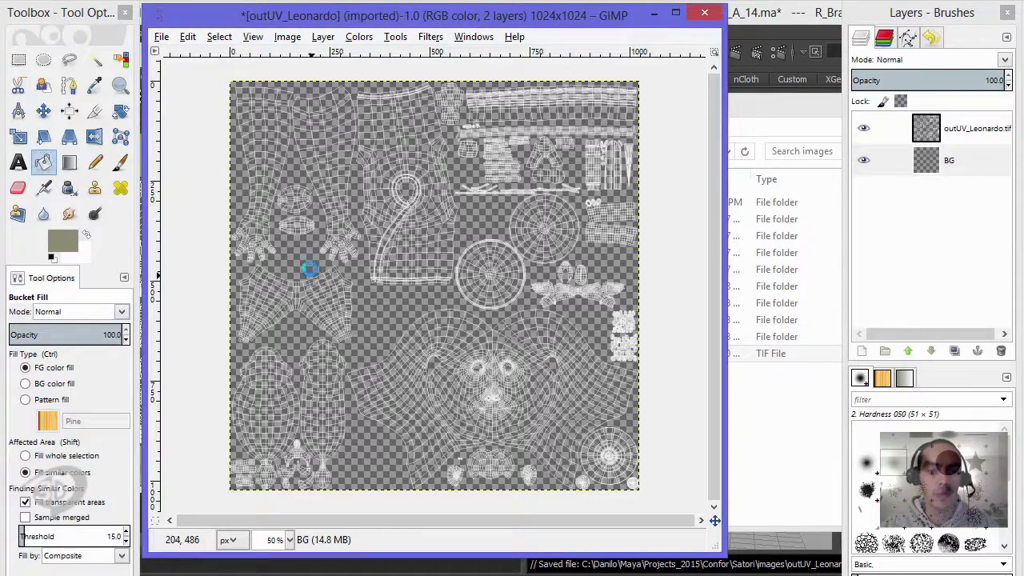
click(322, 134)
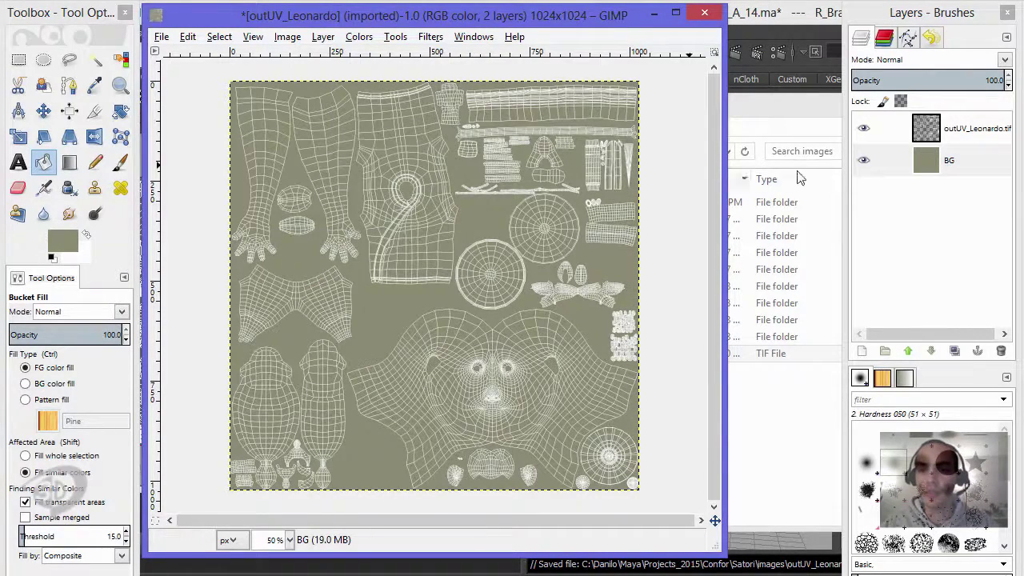
click(935, 133)
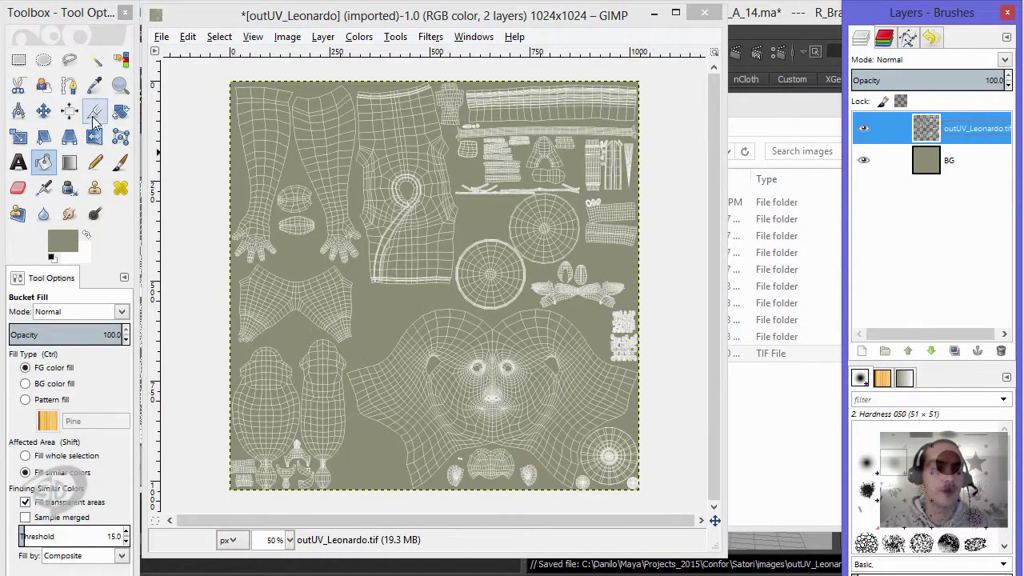
click(18, 60)
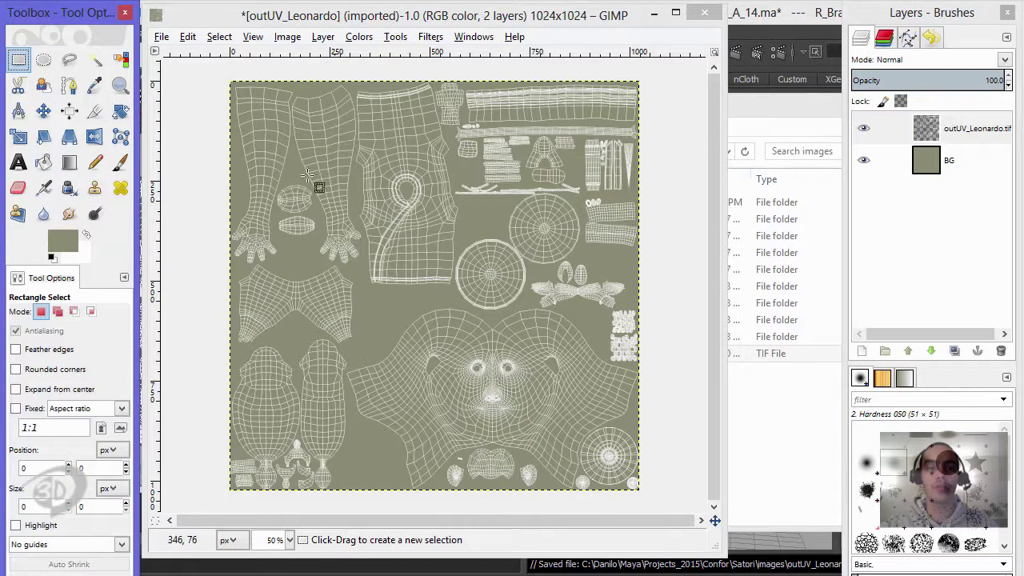
Step: Start exporting the image and browse to the Texture folder inside the Satori project's sourceimages folder
click(162, 37)
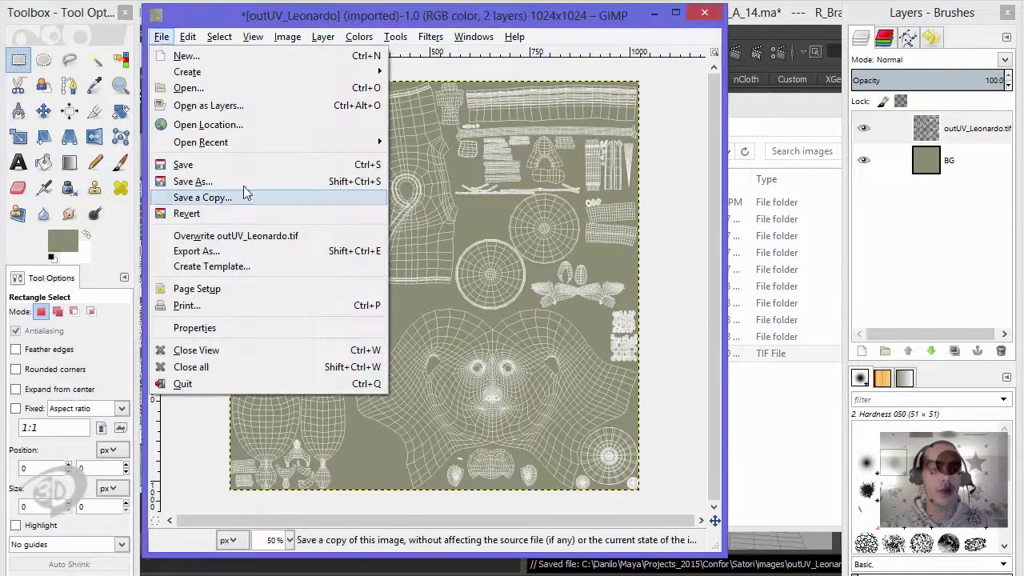
click(210, 251)
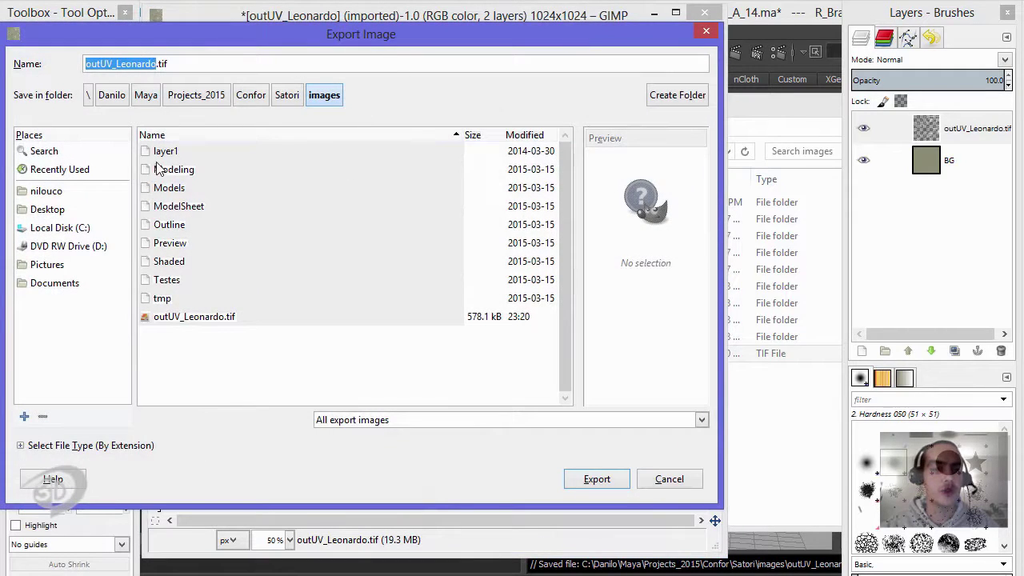
click(287, 96)
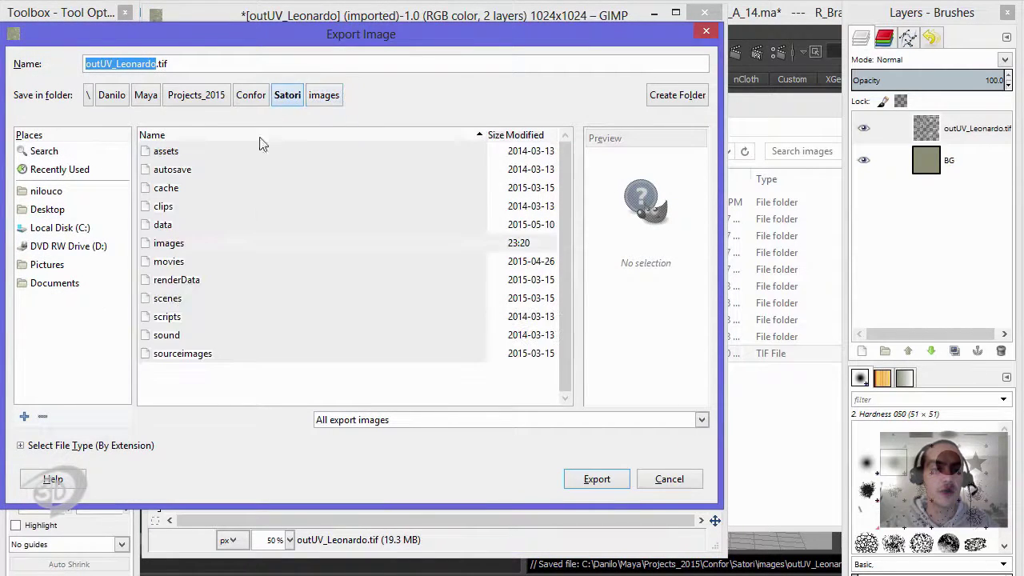
double_click(181, 355)
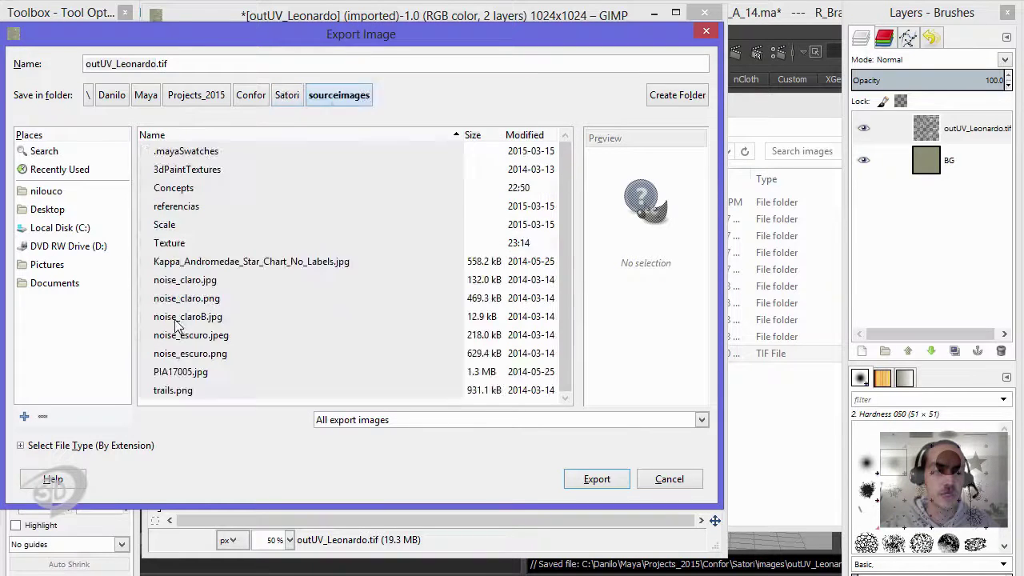
double_click(176, 243)
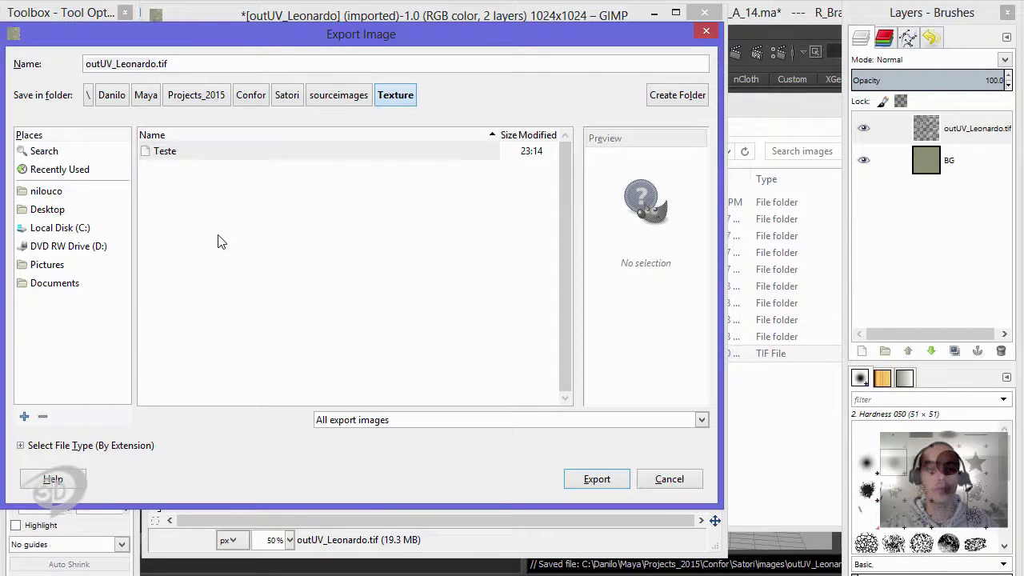
Step: Create a Characters folder inside Texture and a Leonardo folder inside Characters as the export location
click(670, 96)
text(Charac)
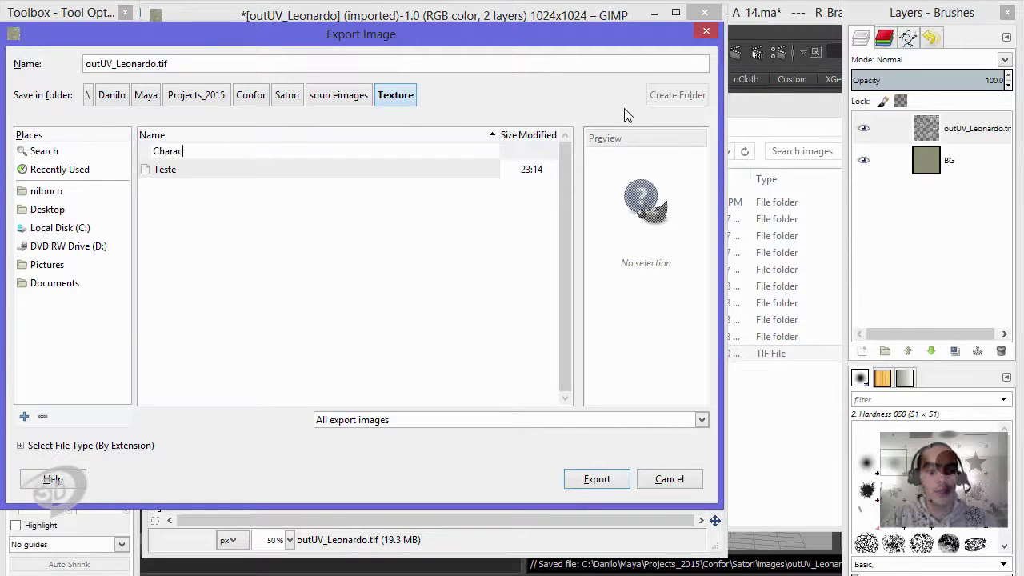
text(ters)
key(Return)
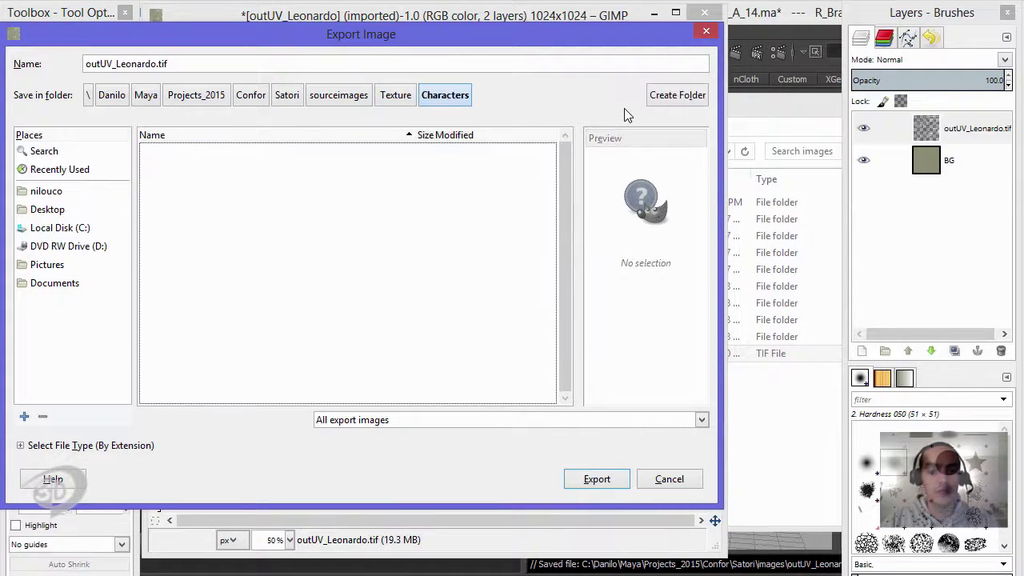
click(667, 100)
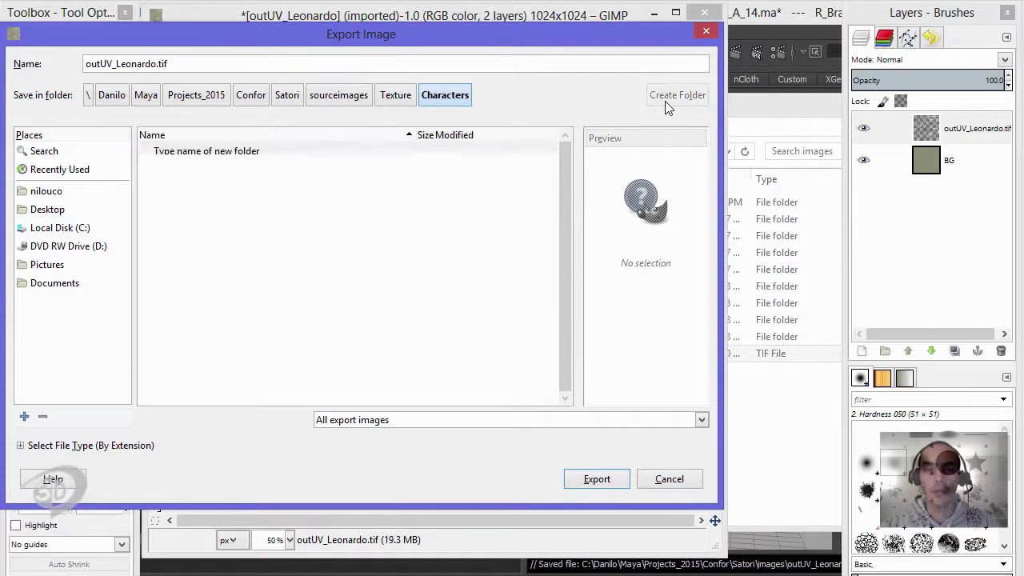
text(Leon)
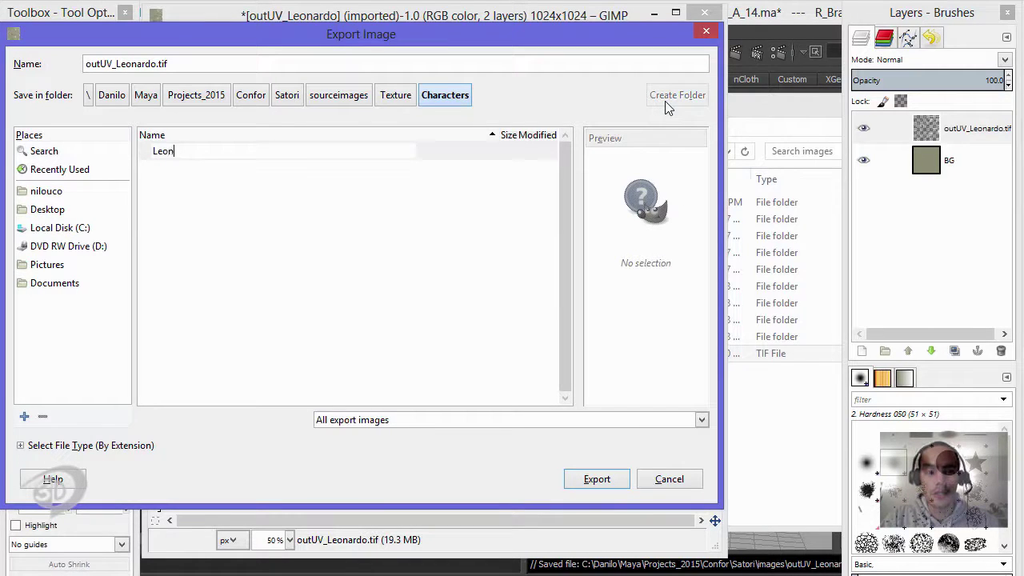
text(ardo)
key(Return)
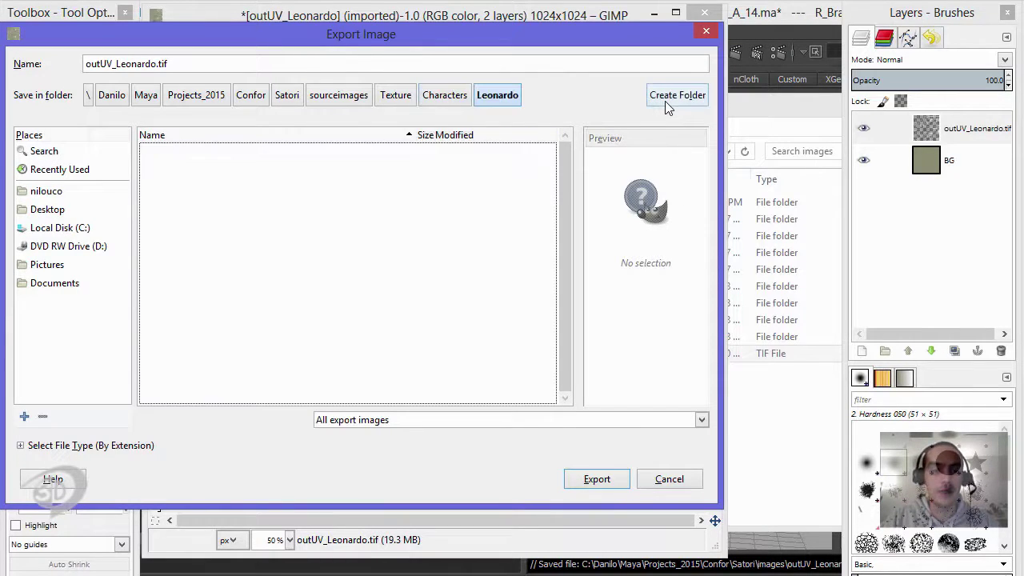
Step: Export the image into the Leonardo folder as Leo_Color.png, keeping the offered PNG options
click(191, 64)
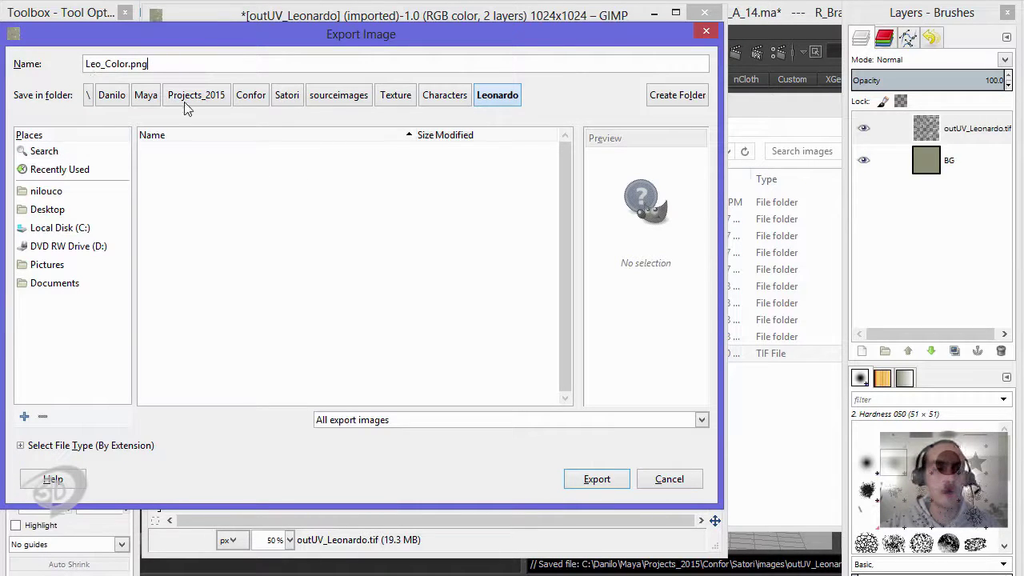
click(614, 486)
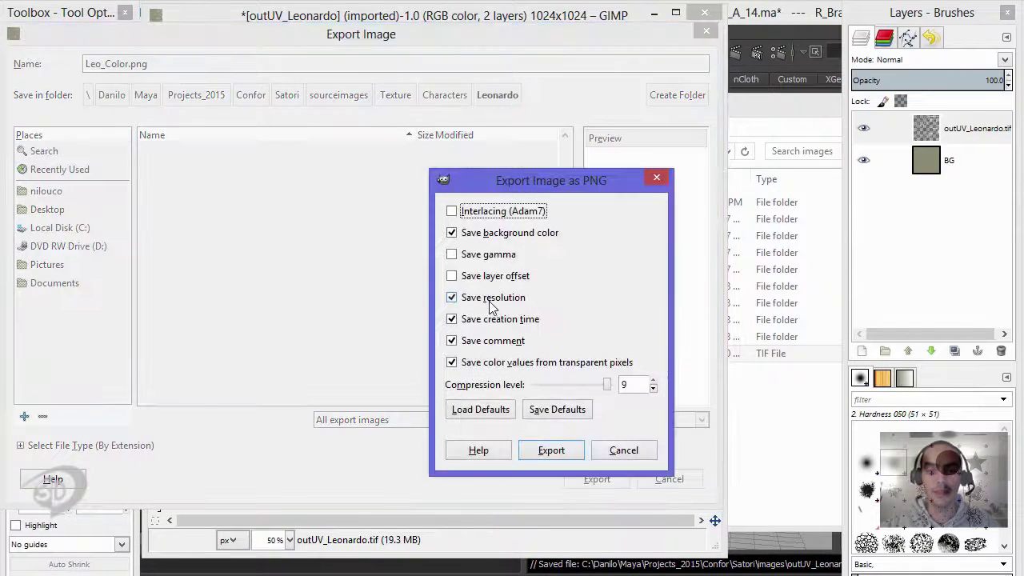
click(550, 450)
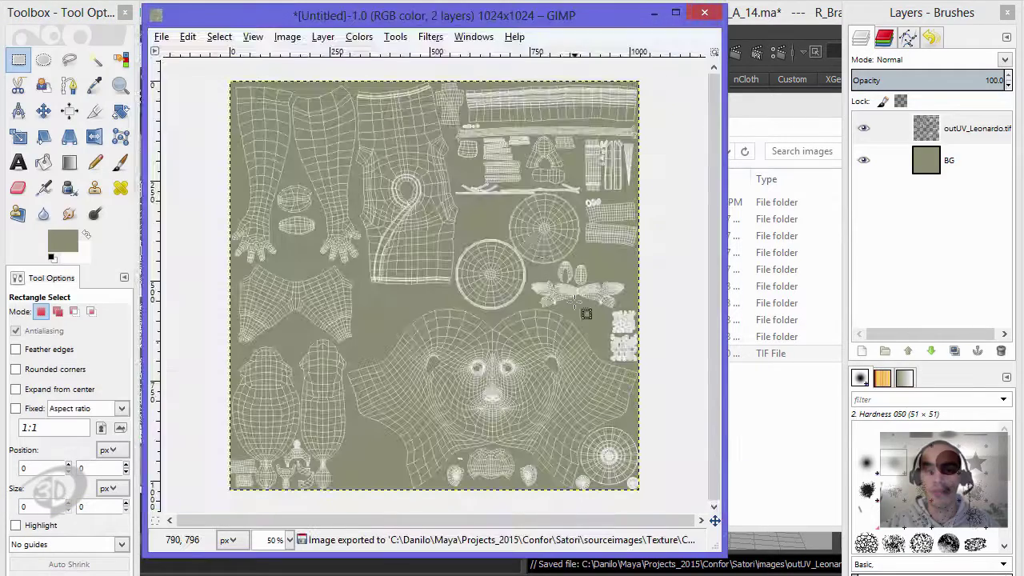
Step: Switch to the file browser and open Satori's sourceimages, Texture, Characters, Leonardo folder to check the exported Leo_Color image
click(744, 116)
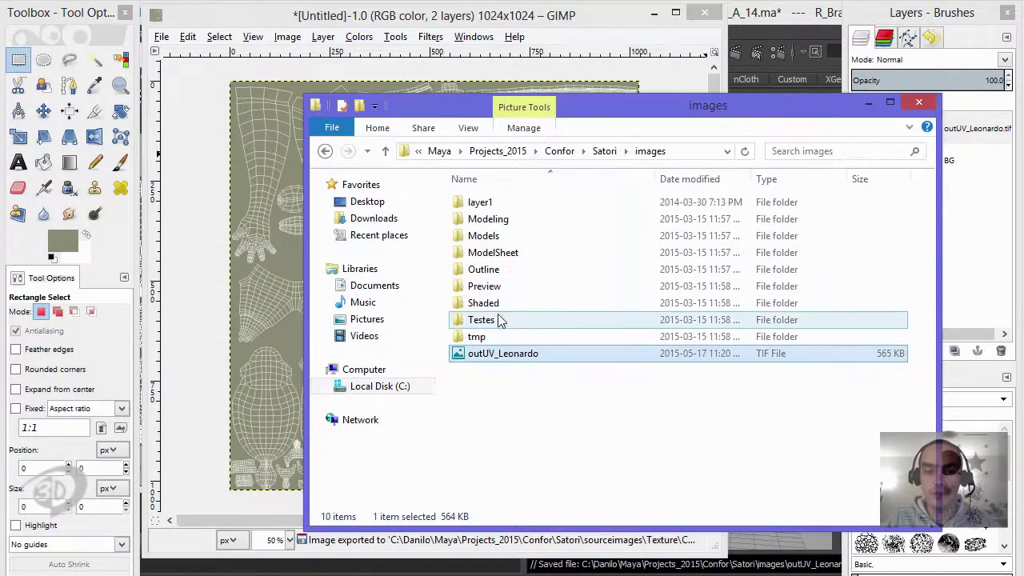
click(604, 150)
double_click(516, 392)
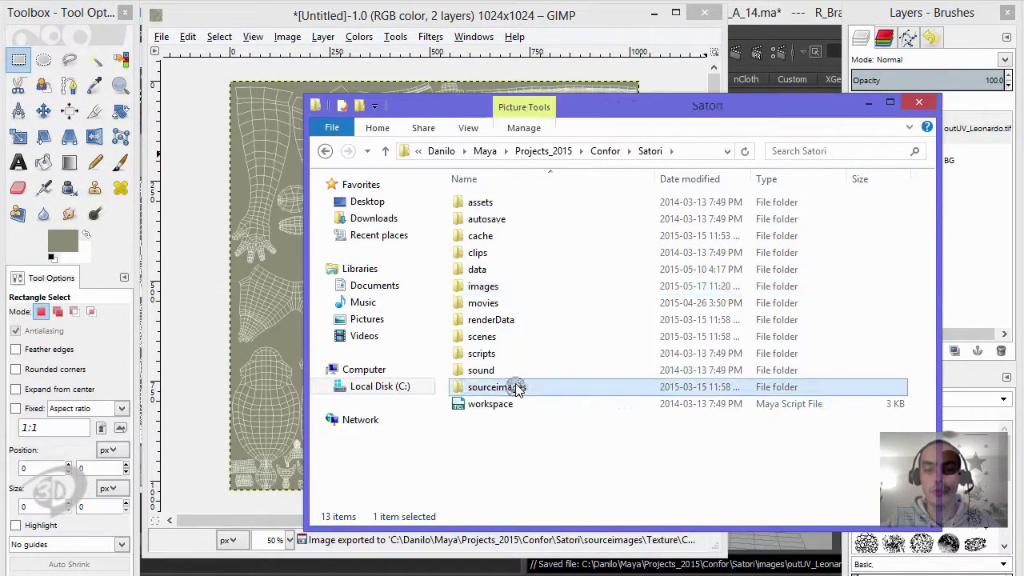
double_click(511, 304)
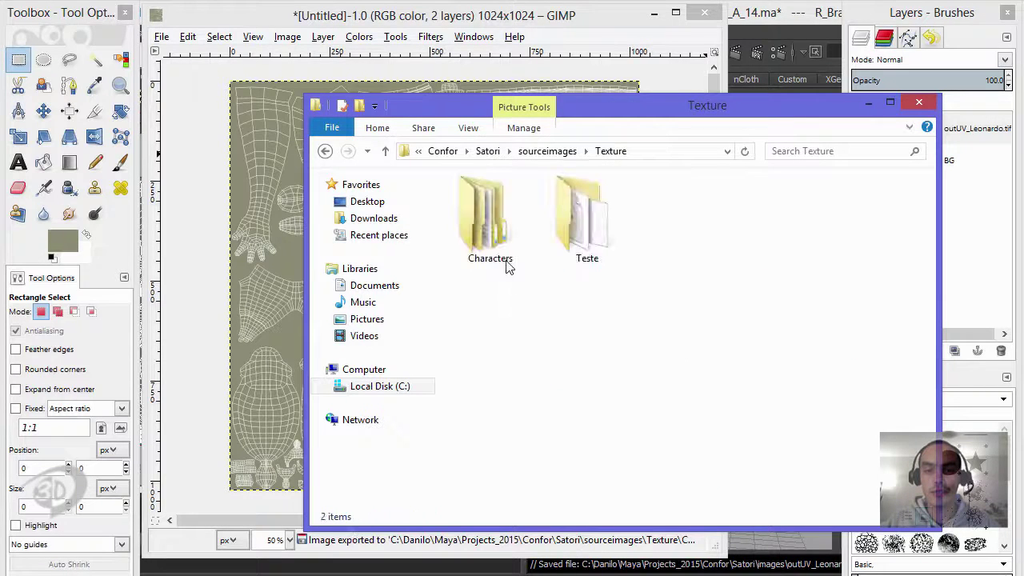
double_click(489, 247)
double_click(488, 202)
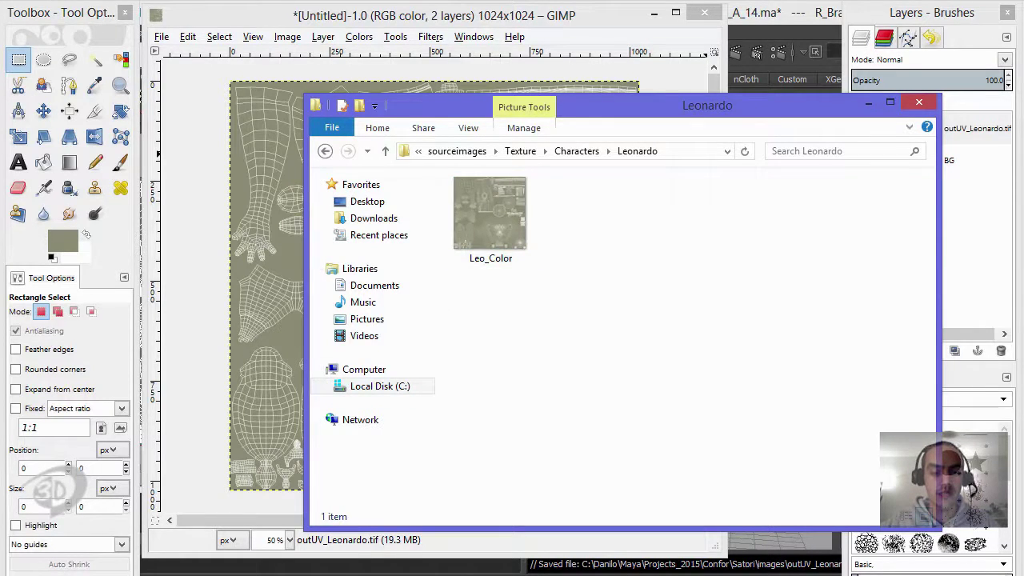
Step: Switch to Maya, move the UV Texture Editor lower, and open the Hypershade near the upper part of the workspace
key(alt+Tab)
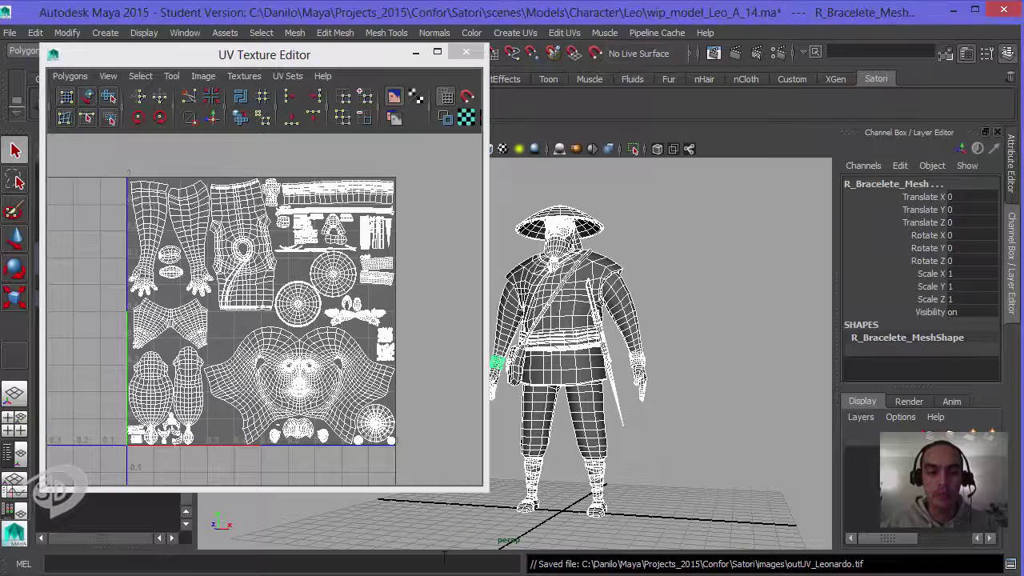
drag(386, 54, 380, 134)
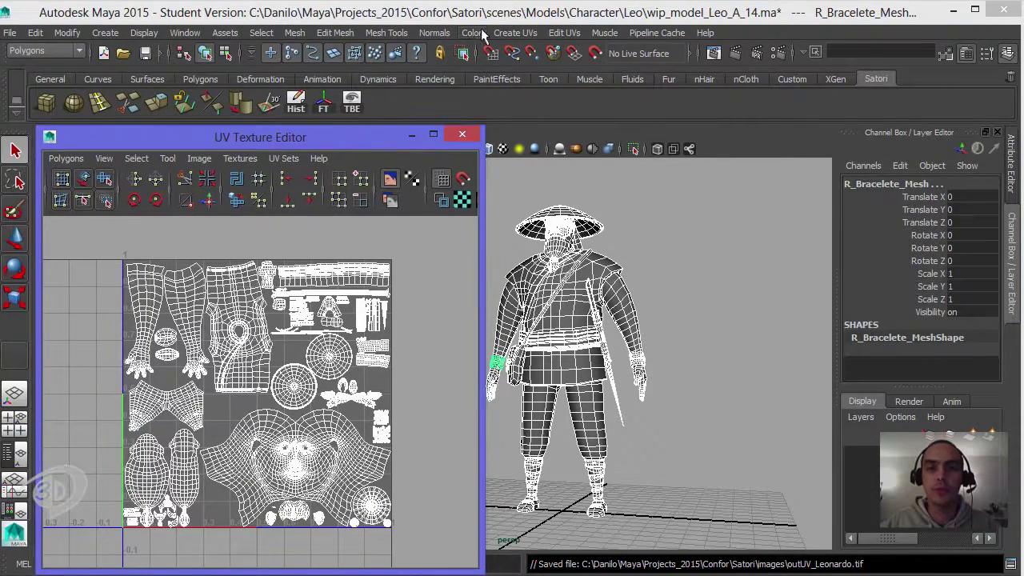
click(184, 33)
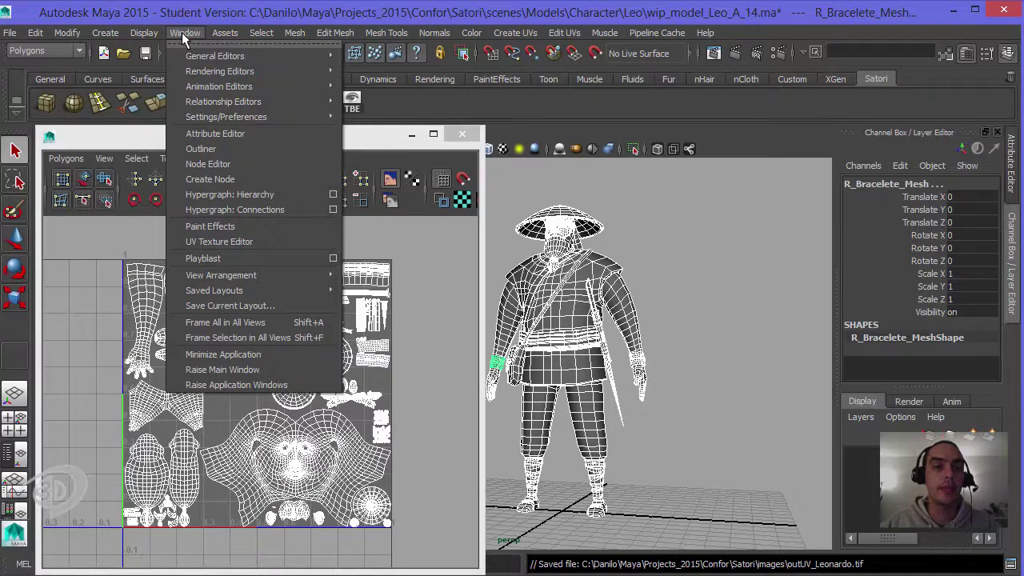
mouse_move(200, 74)
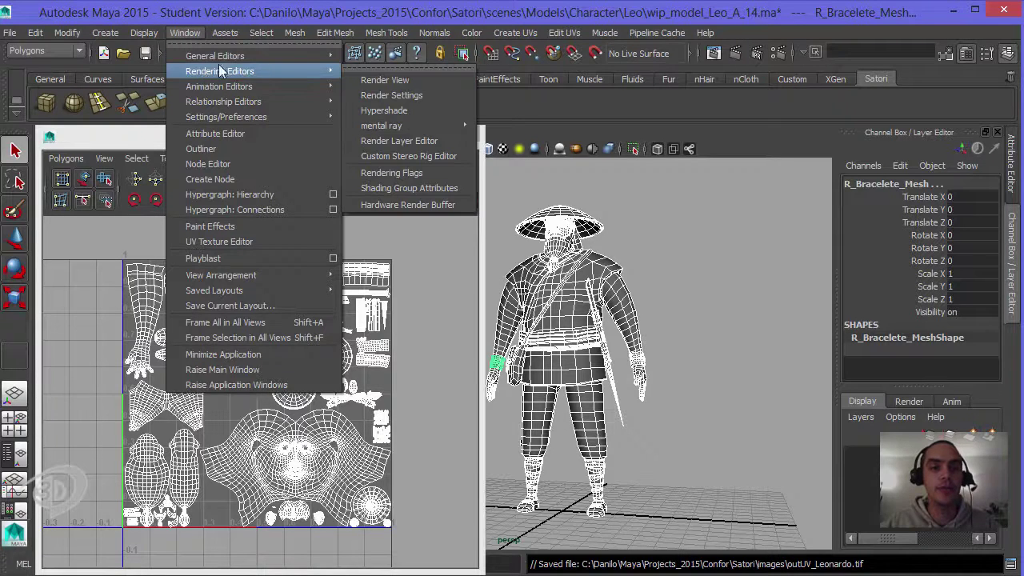
click(425, 110)
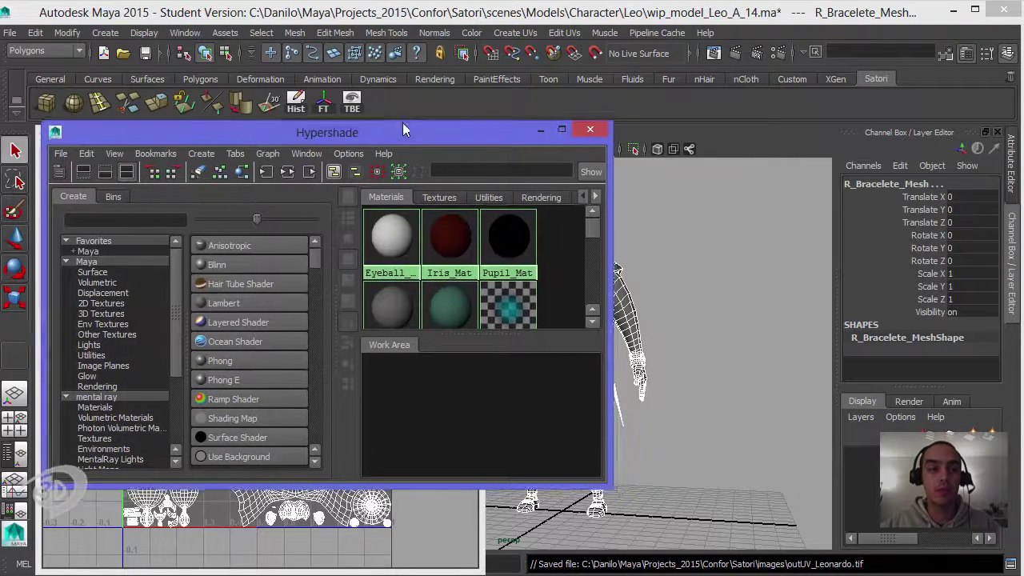
drag(404, 130, 392, 81)
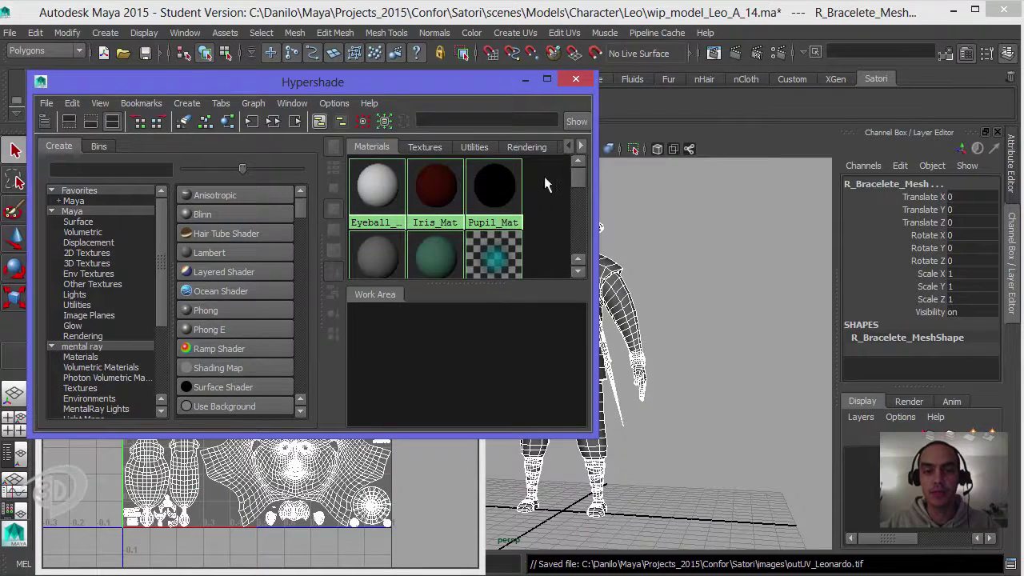
Step: Delete the lambert2 material from the Hypershade's materials
mouse_move(580, 180)
mouse_down()
mouse_move(576, 218)
mouse_move(578, 177)
mouse_up()
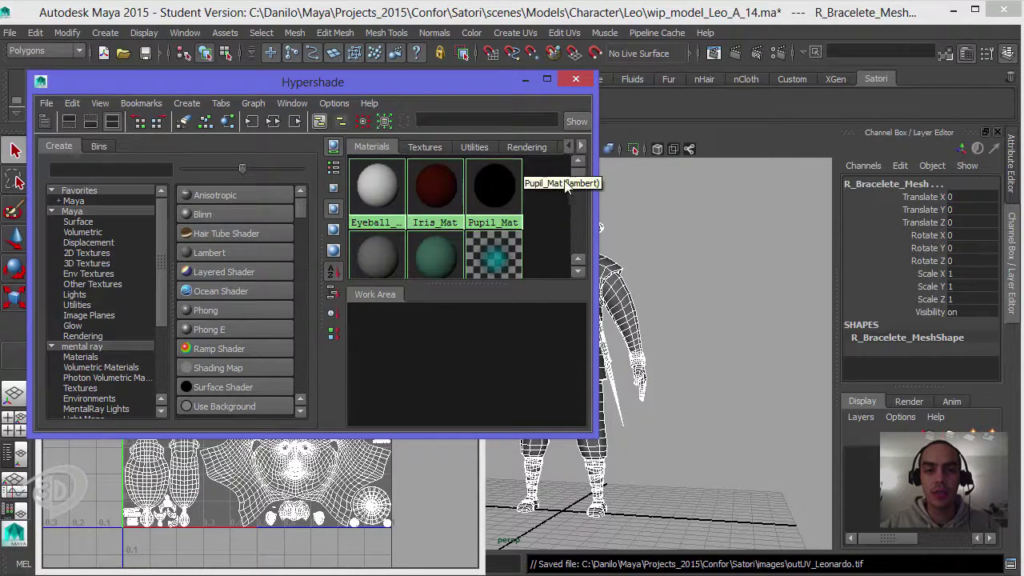
scroll(572, 183, down, 1)
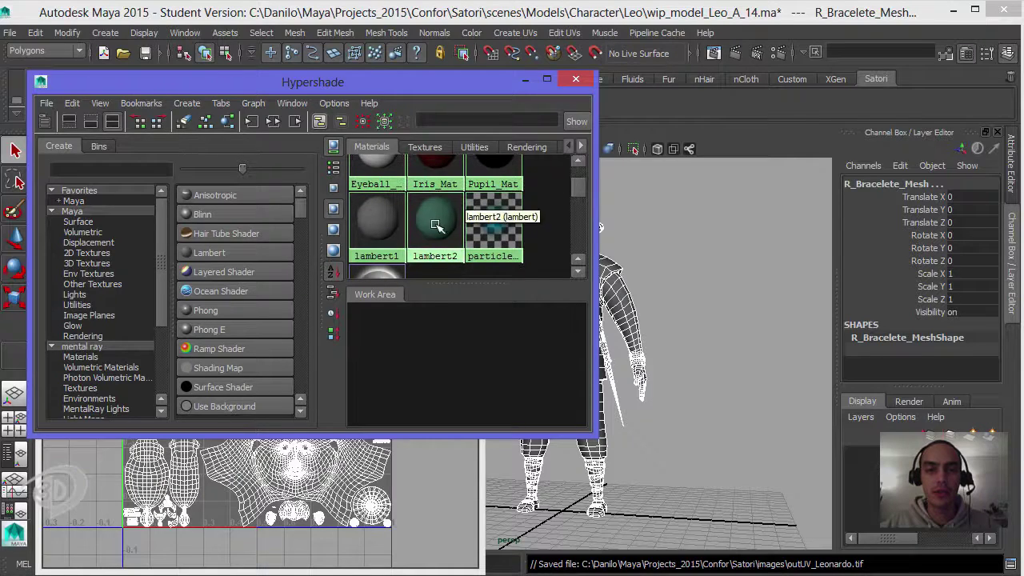
click(422, 250)
key(Delete)
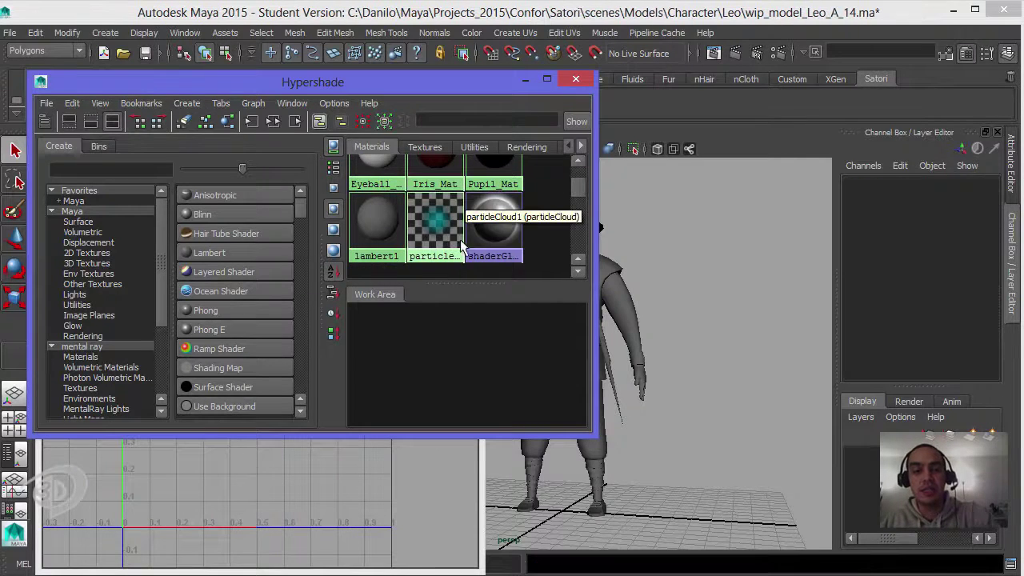
Step: Create a Lambert material in the Hypershade and name it Leo_Mat
scroll(578, 178, up, 1)
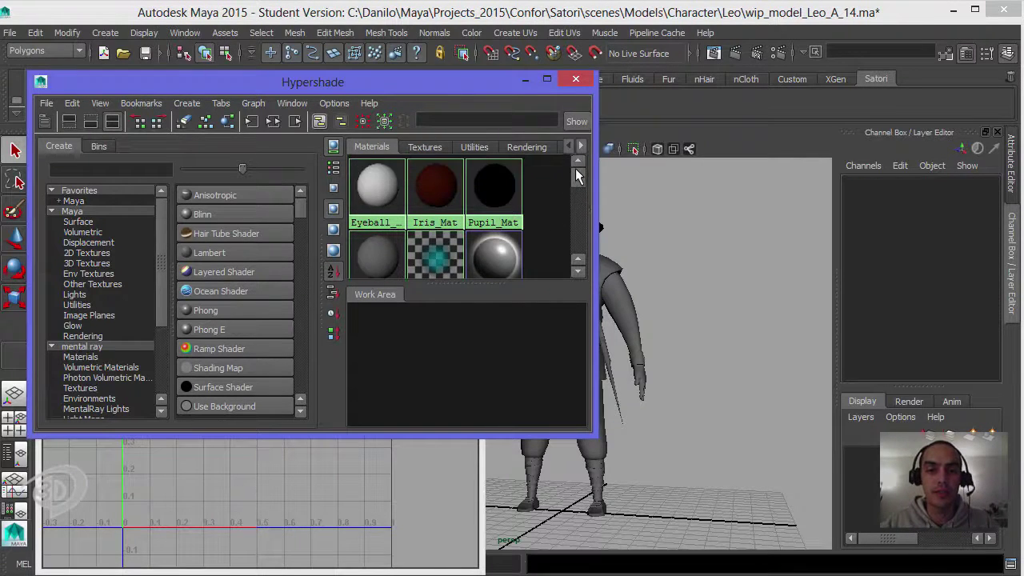
click(222, 254)
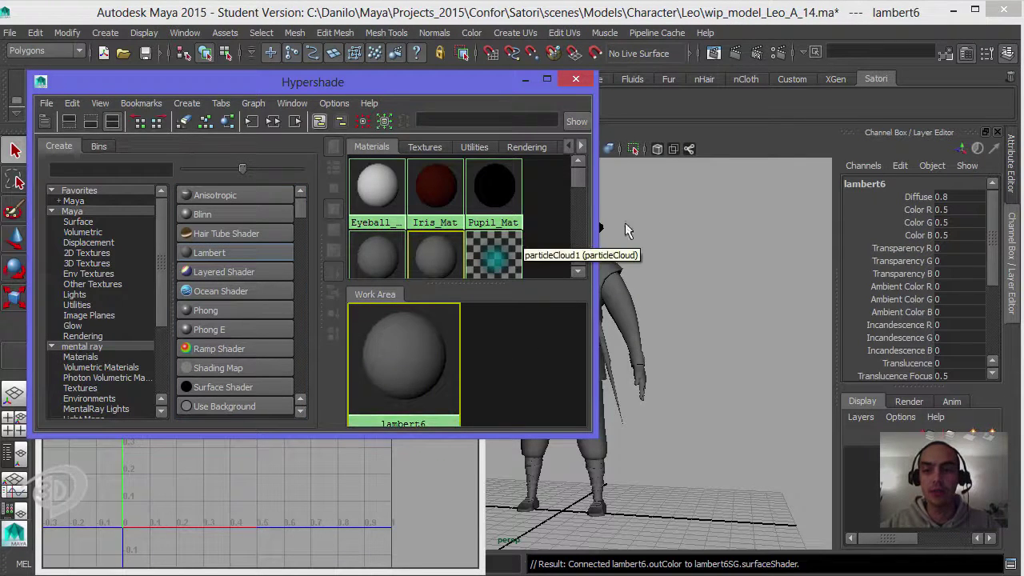
click(868, 183)
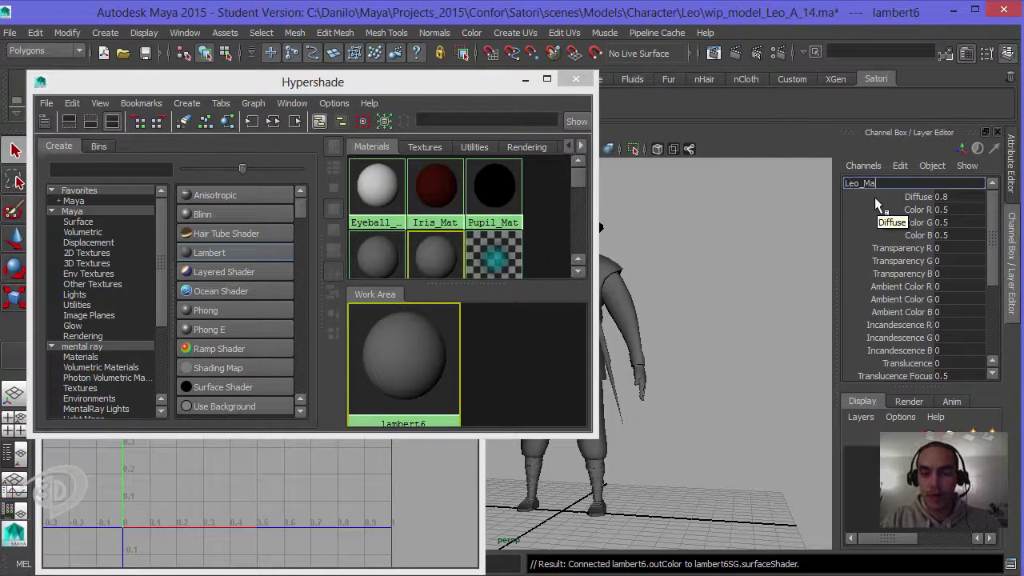
key(Return)
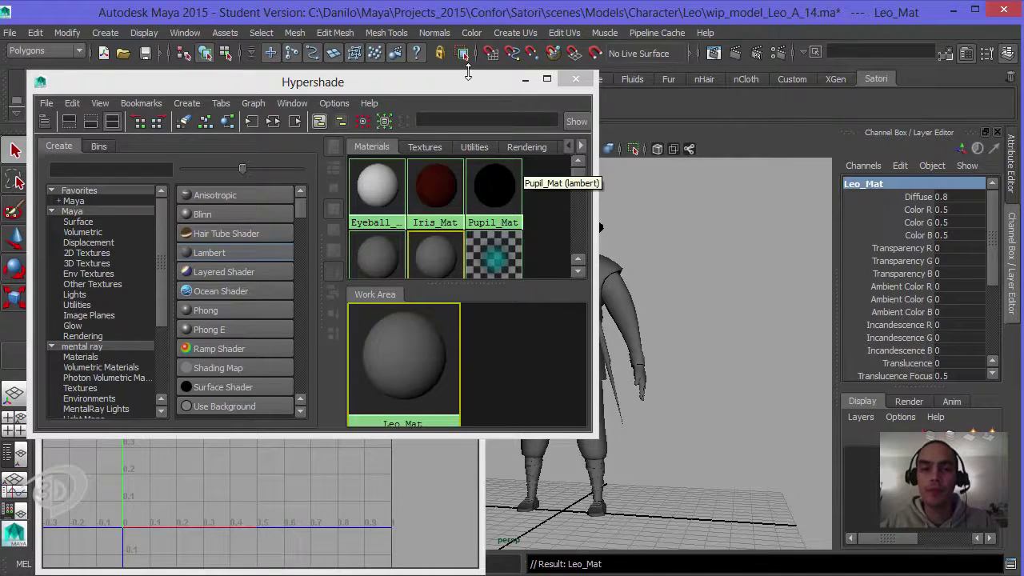
Step: Move the Hypershade and UV Texture Editor off the Outliner and select every mesh in Mesh_Grp from L_Sapato_Mesh to R_Sapato_Mesh
drag(523, 86, 537, 87)
drag(450, 83, 767, 367)
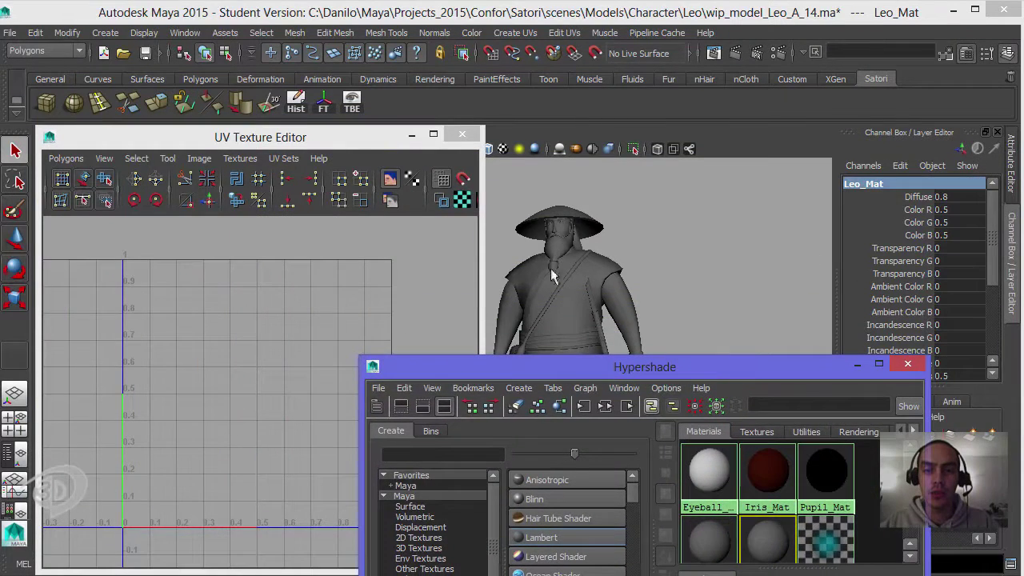
drag(371, 137, 492, 133)
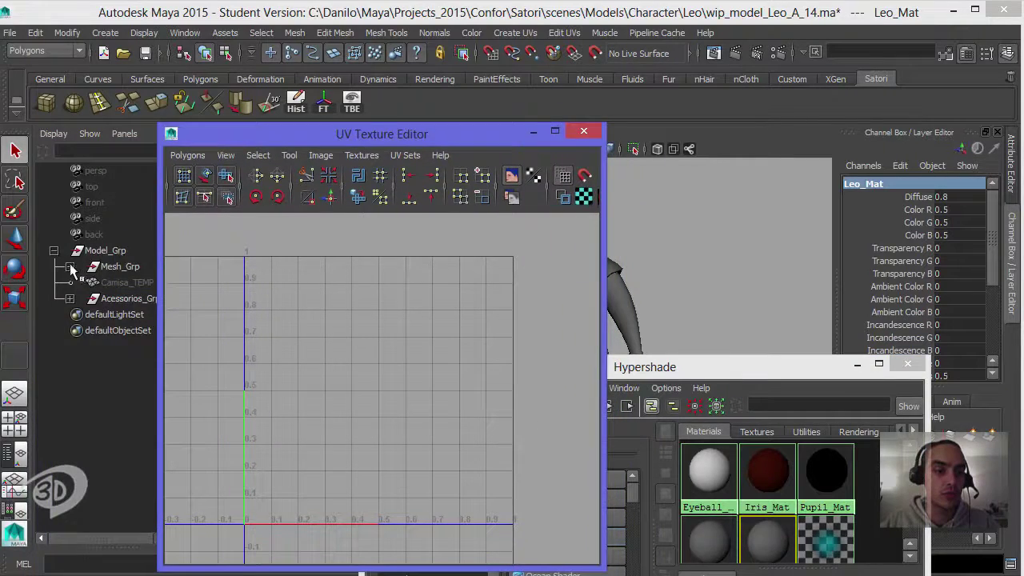
click(70, 266)
drag(279, 133, 438, 115)
click(151, 280)
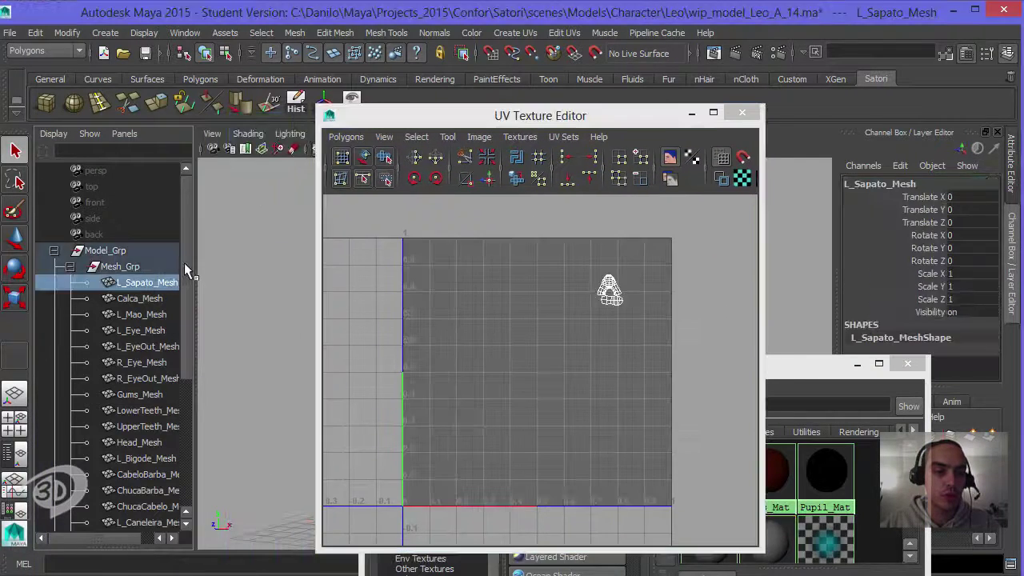
drag(184, 269, 184, 436)
shift+click(137, 456)
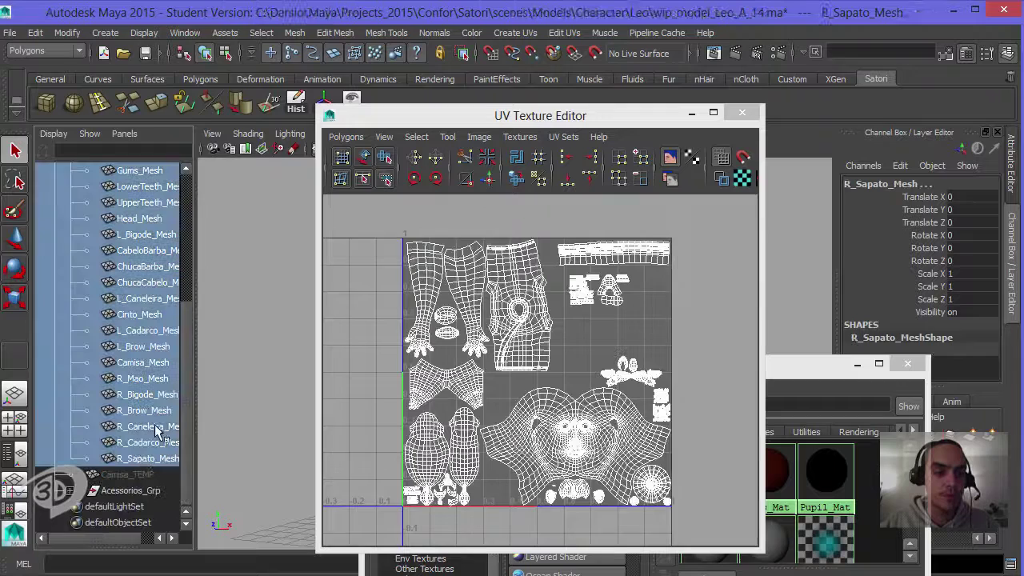
Step: Add the Acessorios_Grp meshes to the selection: both bracelets, the three Sabre meshes, Bolsa_Mesh and Chapeu_Mesh
click(70, 490)
scroll(155, 440, down, 3)
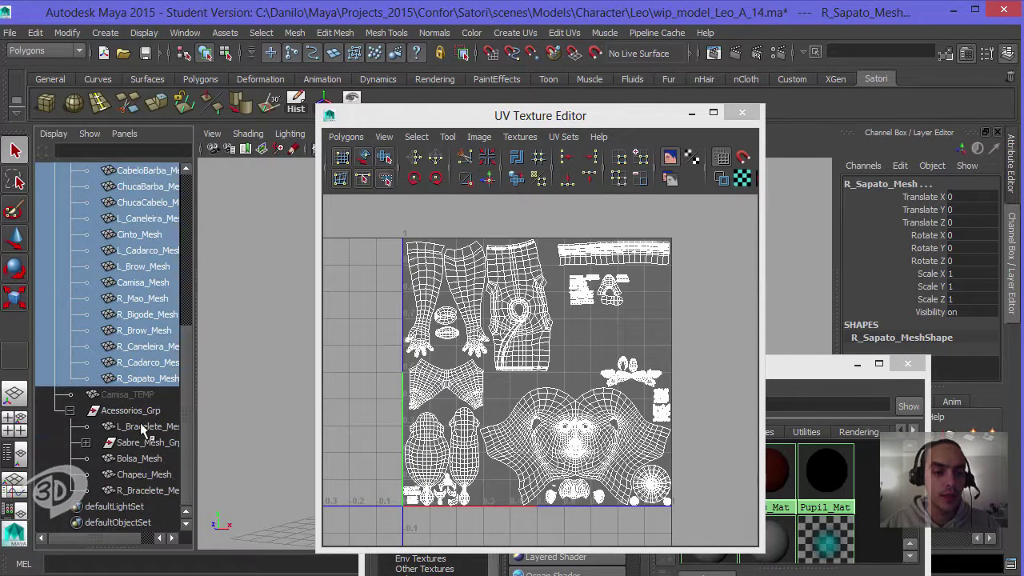
shift+click(140, 426)
click(86, 442)
shift+click(148, 475)
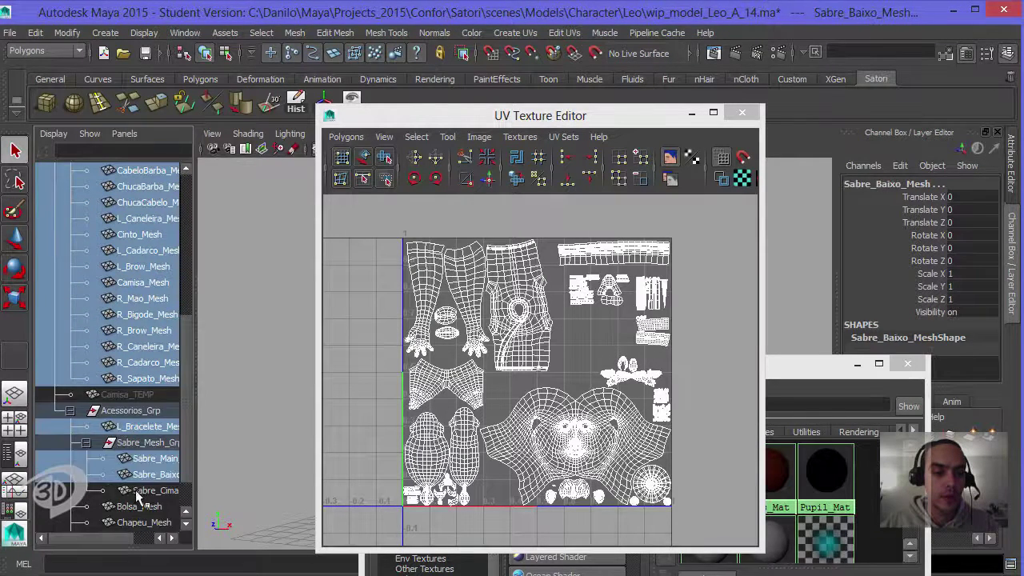
shift+click(138, 491)
shift+click(136, 506)
shift+click(140, 522)
scroll(180, 479, down, 1)
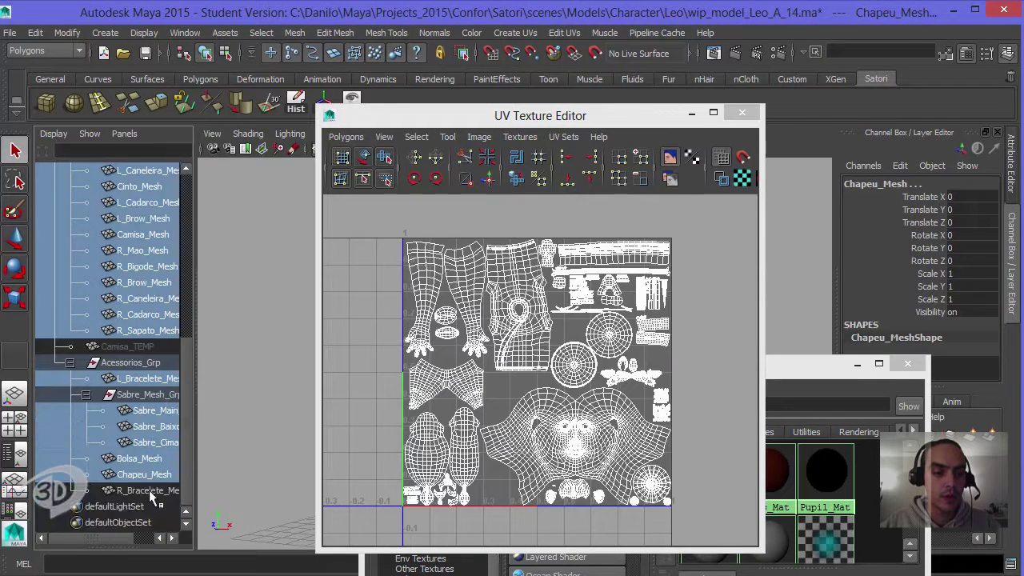
shift+click(148, 489)
Step: Remove L_Eye_Mesh, L_EyeOut_Mesh, R_Eye_Mesh and R_EyeOut_Mesh from the selection
scroll(189, 400, up, 6)
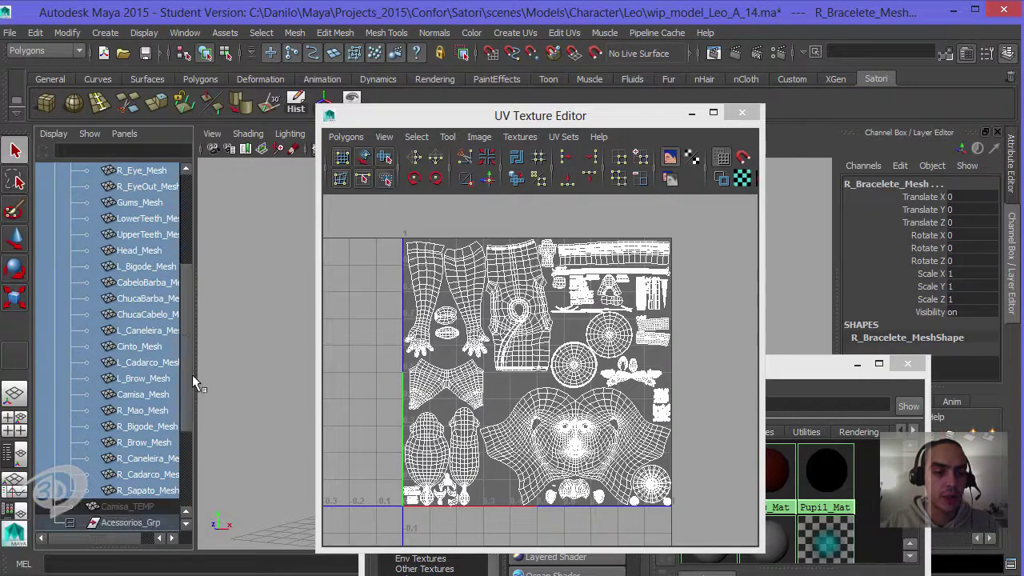
scroll(186, 328, up, 3)
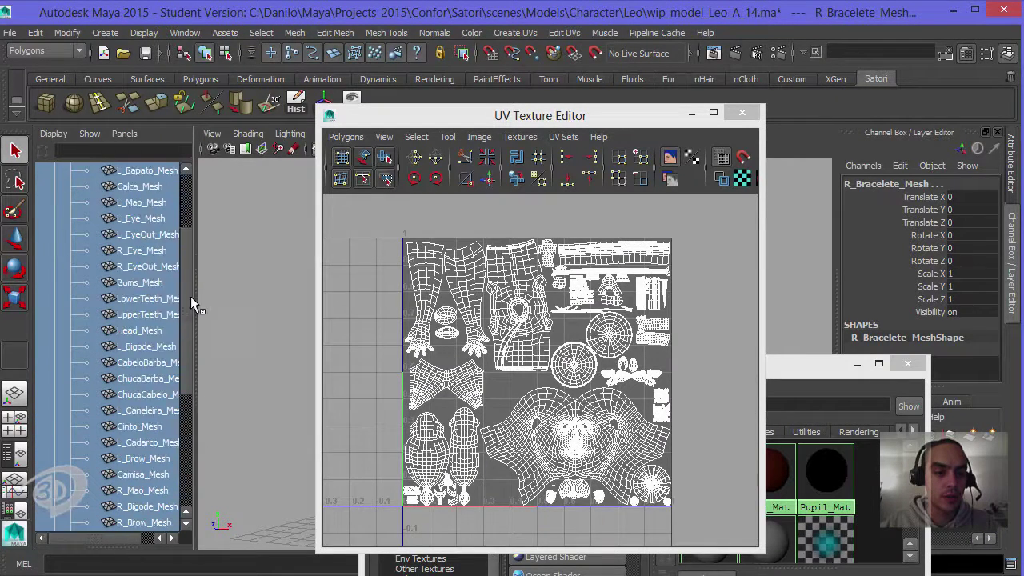
scroll(192, 288, up, 3)
ctrl+drag(144, 300, 141, 345)
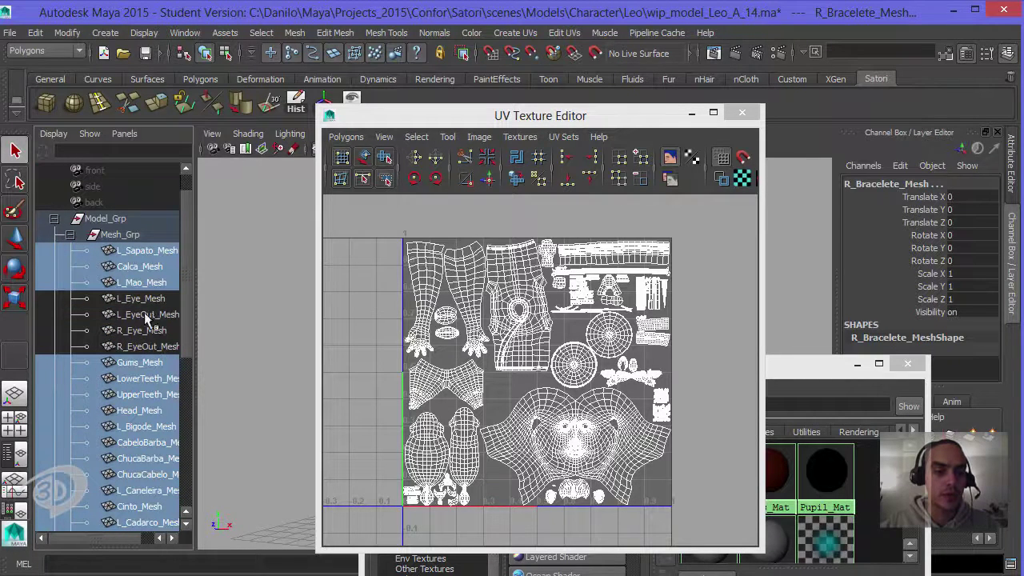
Step: Bring the Hypershade forward and assign Leo_Mat to the selected meshes
drag(550, 116, 410, 98)
drag(712, 370, 490, 148)
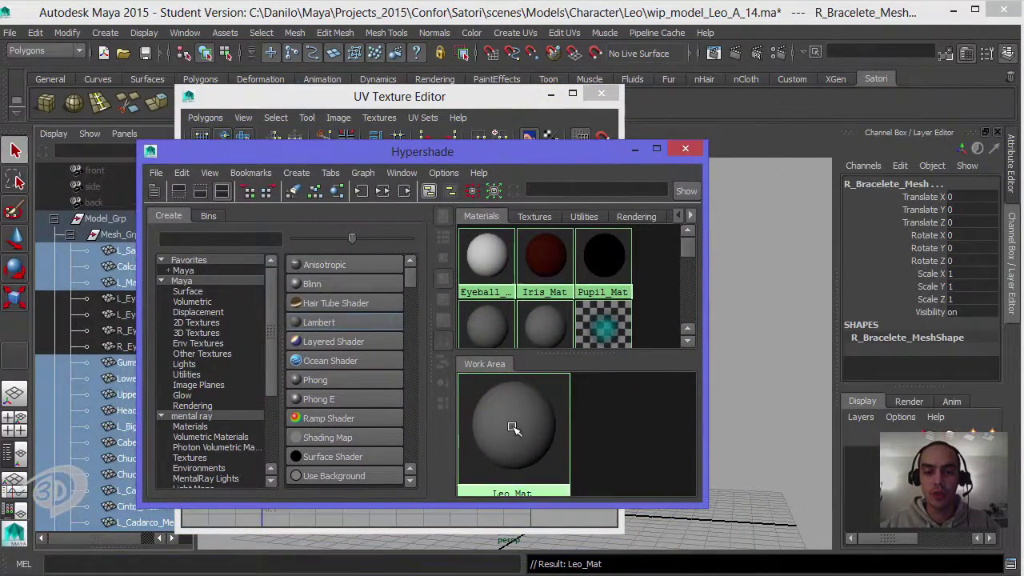
right_drag(512, 414, 509, 334)
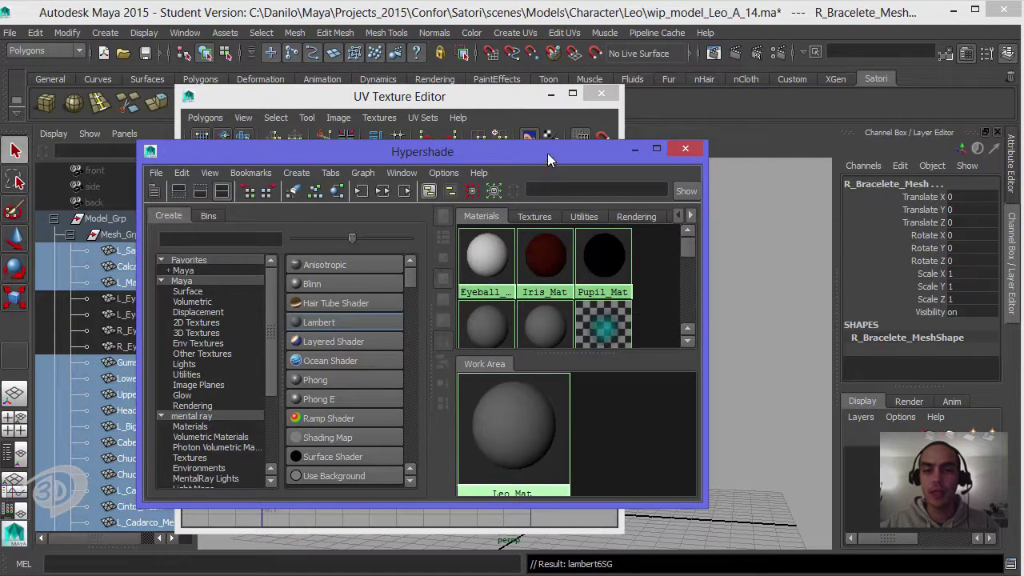
drag(549, 156, 675, 197)
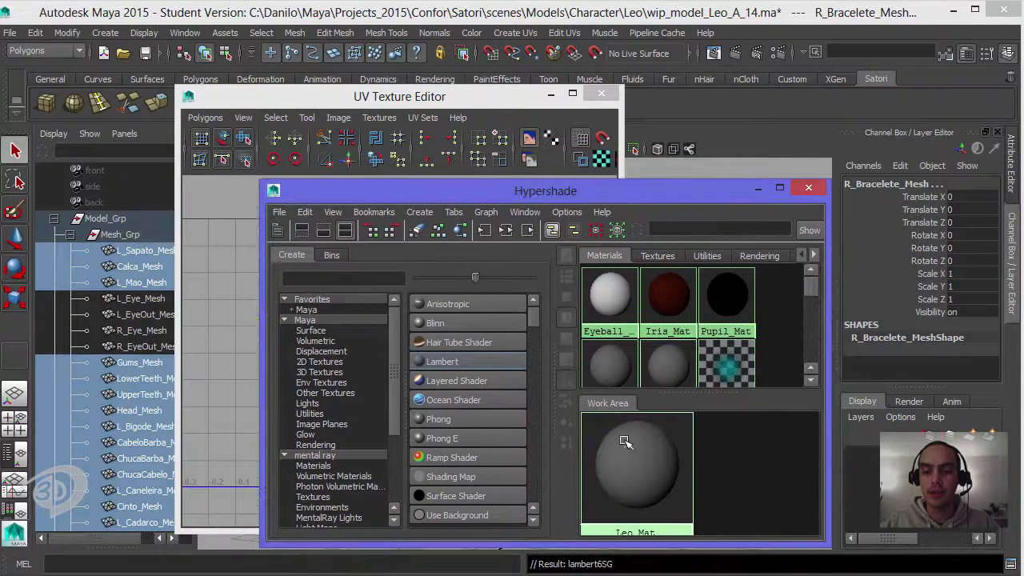
right_drag(625, 414, 620, 354)
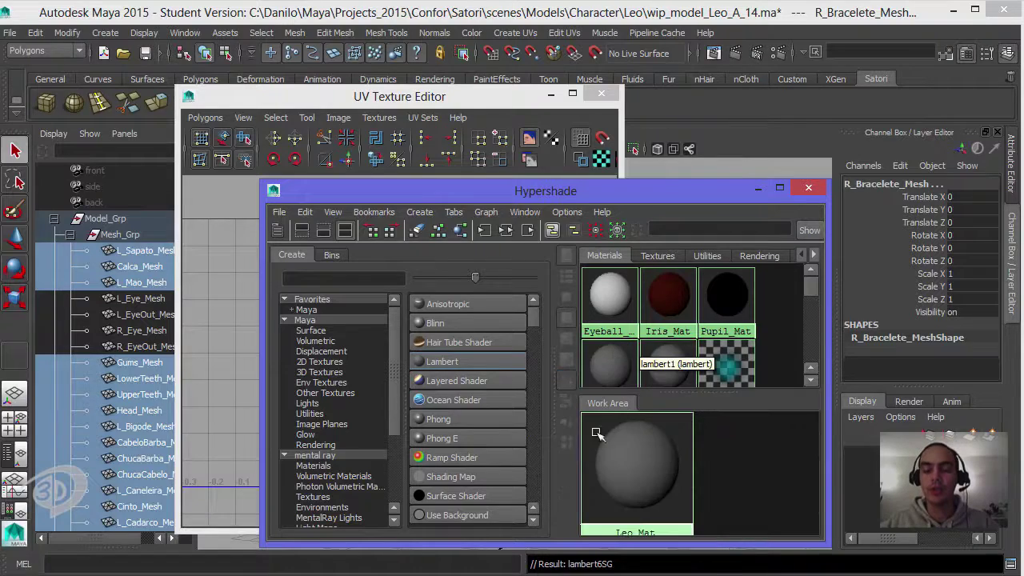
Step: Rearrange the Hypershade and UV Texture Editor to uncover the character, and open Leo_Mat's attributes
drag(643, 191, 637, 394)
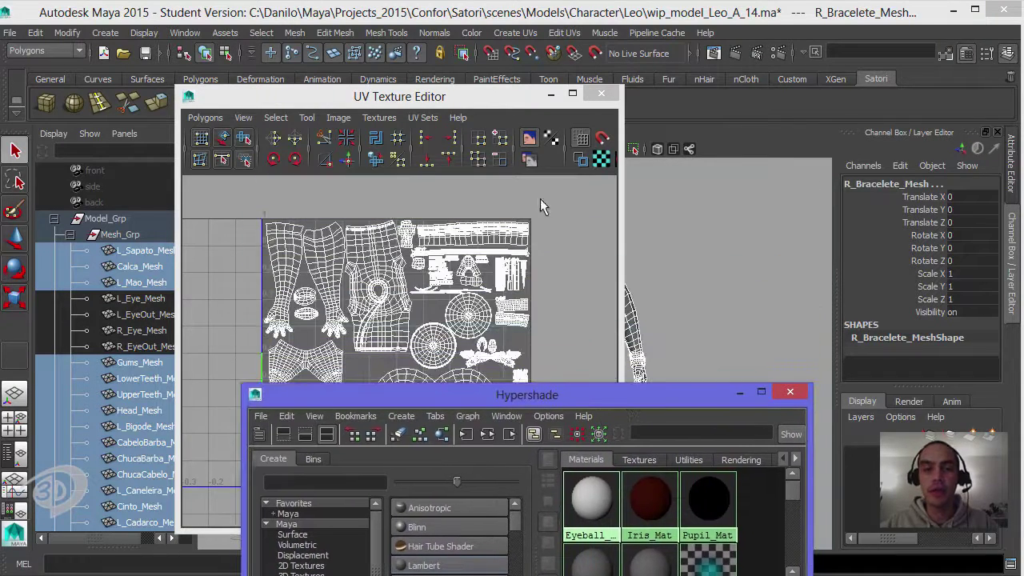
drag(468, 95, 444, 109)
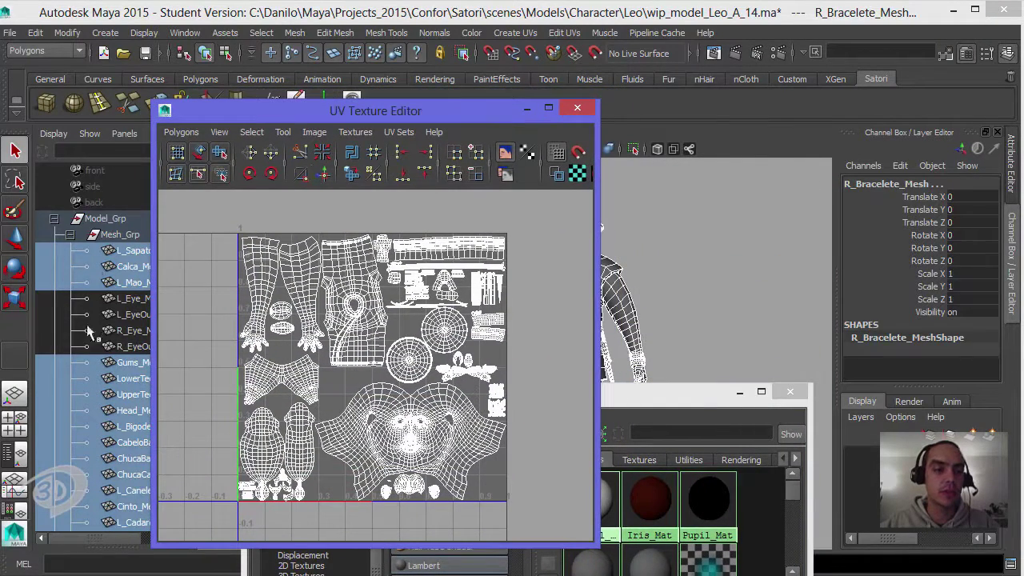
drag(699, 391, 816, 352)
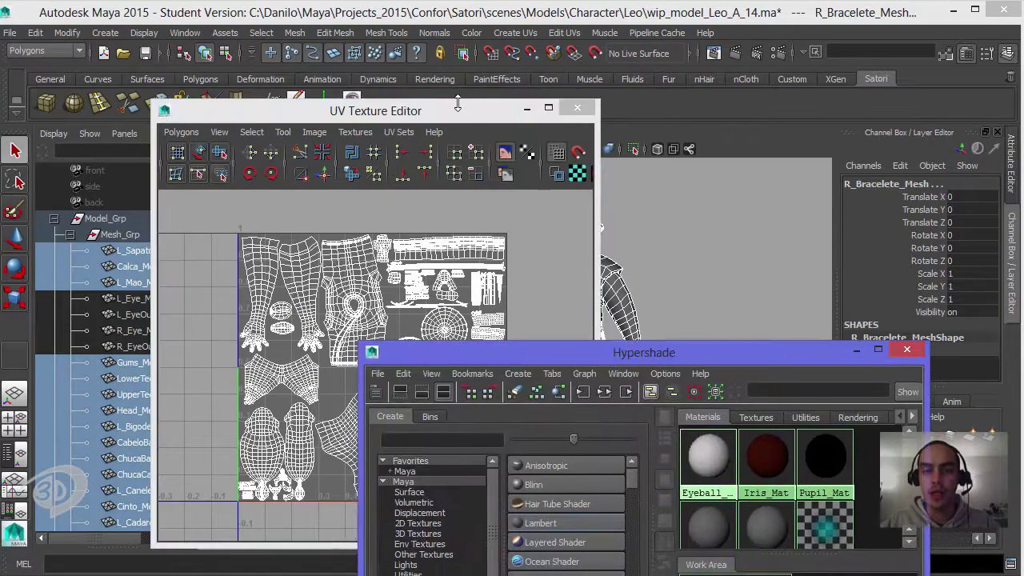
drag(511, 110, 359, 110)
drag(714, 353, 350, 156)
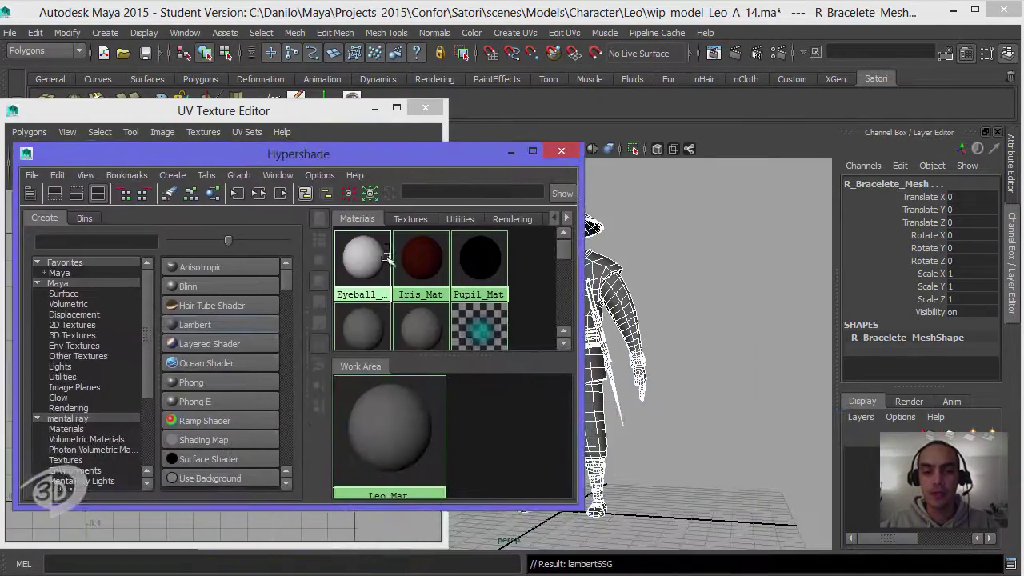
double_click(339, 421)
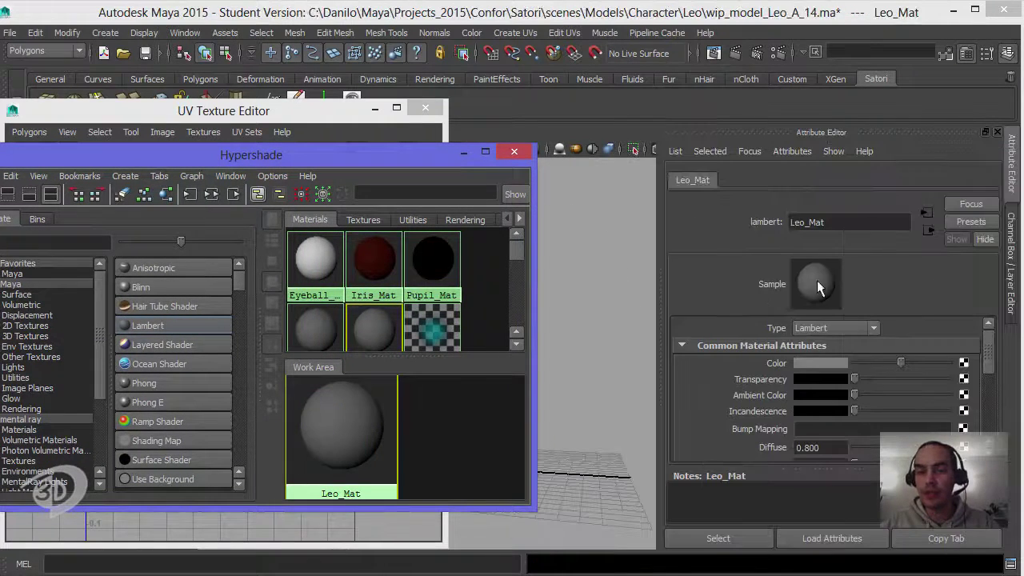
Step: Minimize the UV Texture Editor and Hypershade, and connect a File texture to Leo_Mat's Color
click(376, 106)
click(374, 108)
click(464, 152)
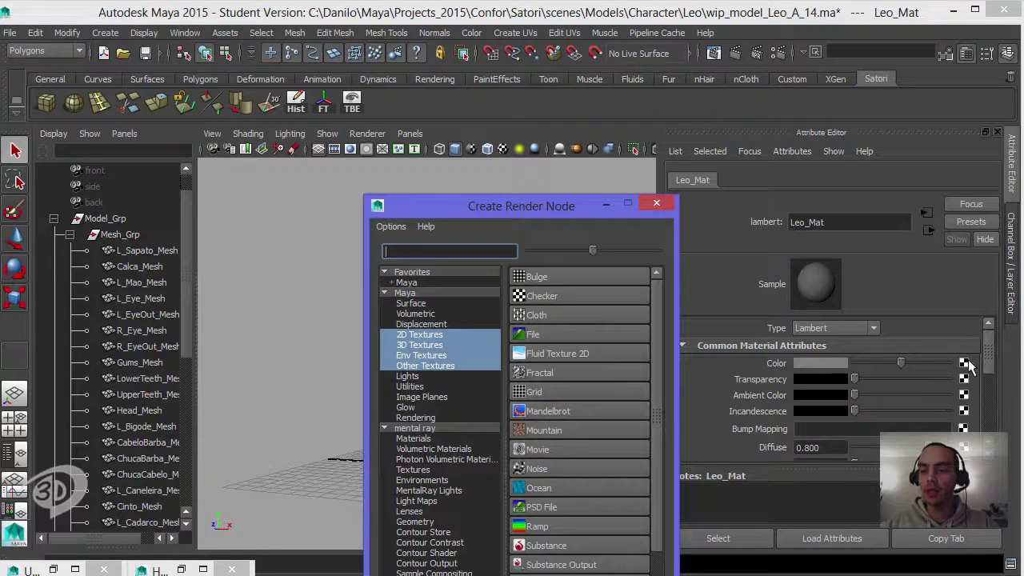
click(547, 333)
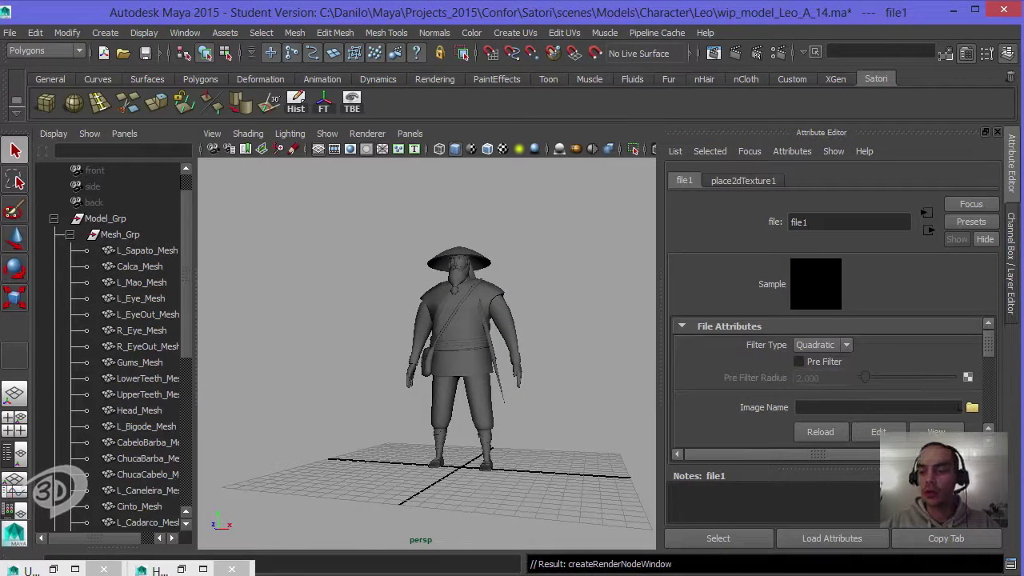
Step: Load Leo_Color.png from sourceimages, Texture, Characters, Leonardo as the file texture's image
click(972, 407)
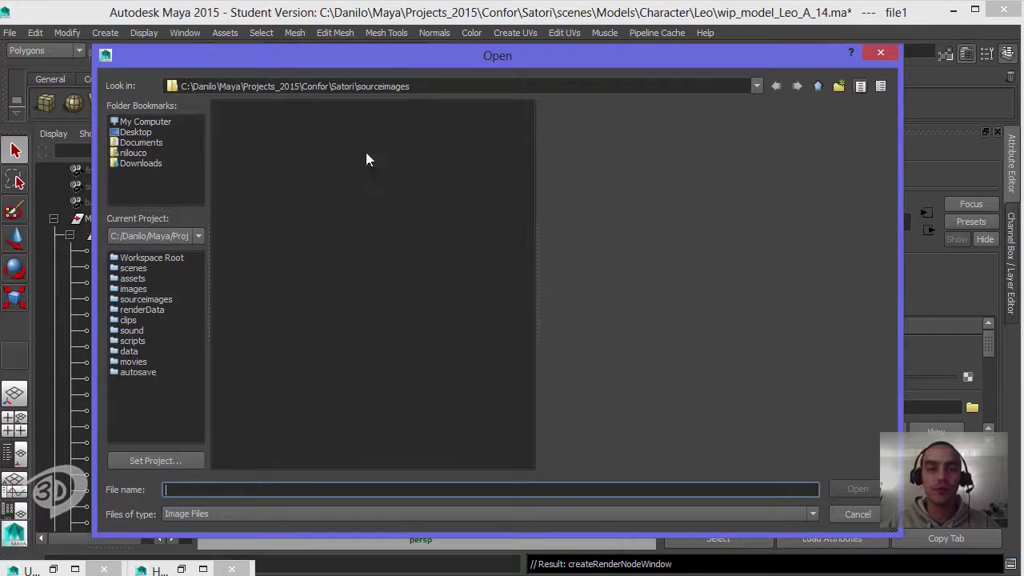
double_click(233, 172)
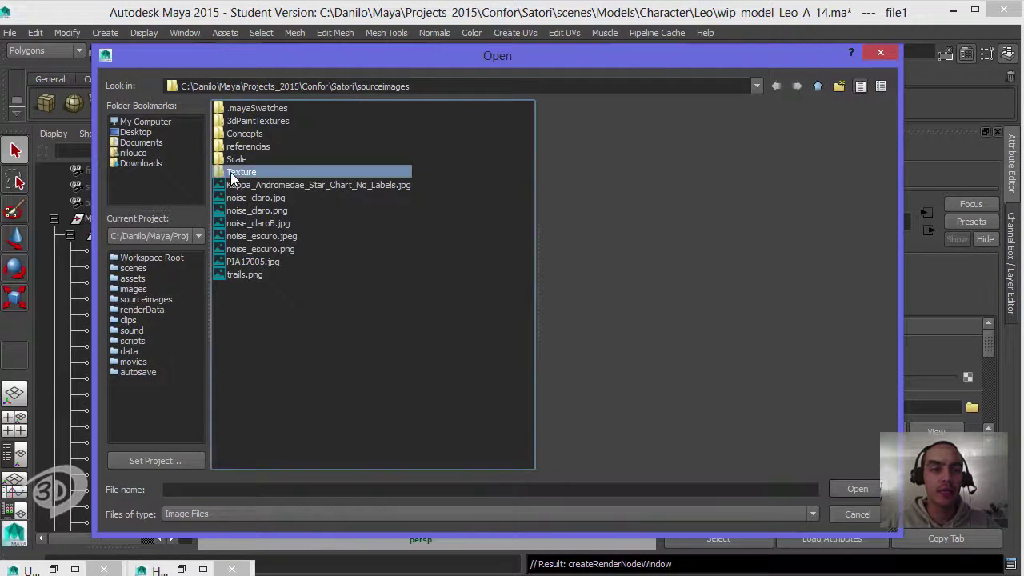
double_click(240, 109)
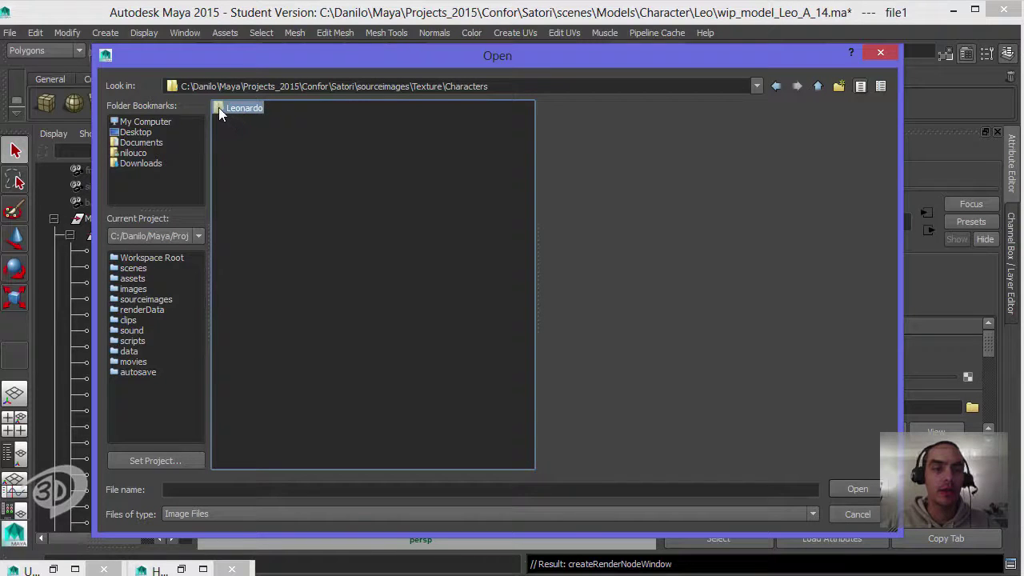
key(Return)
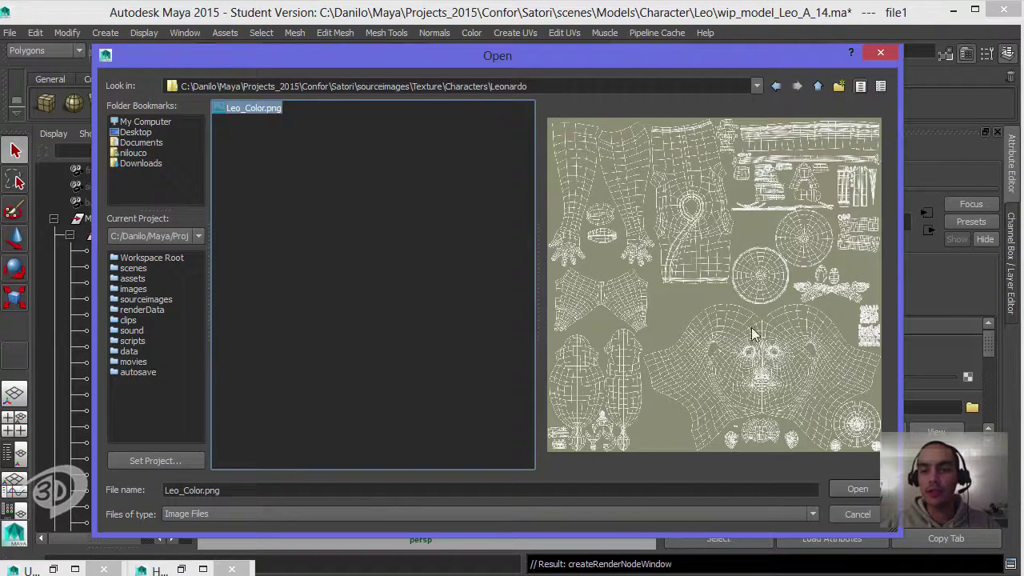
click(857, 488)
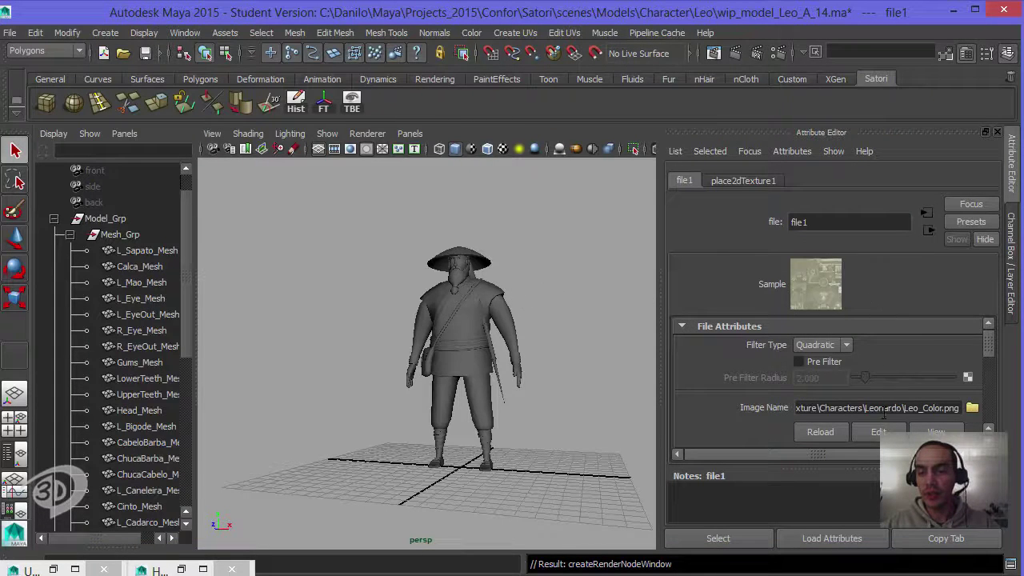
Step: Deselect everything, turn on textured display and examine the UV-line texture on the character from several sides
click(531, 269)
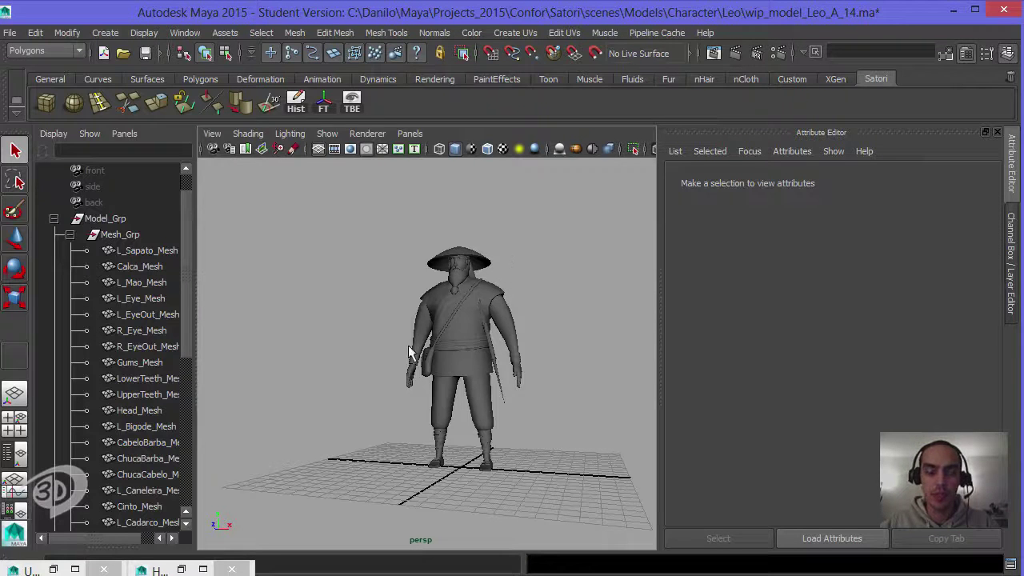
key(6)
alt+drag(473, 280, 579, 335)
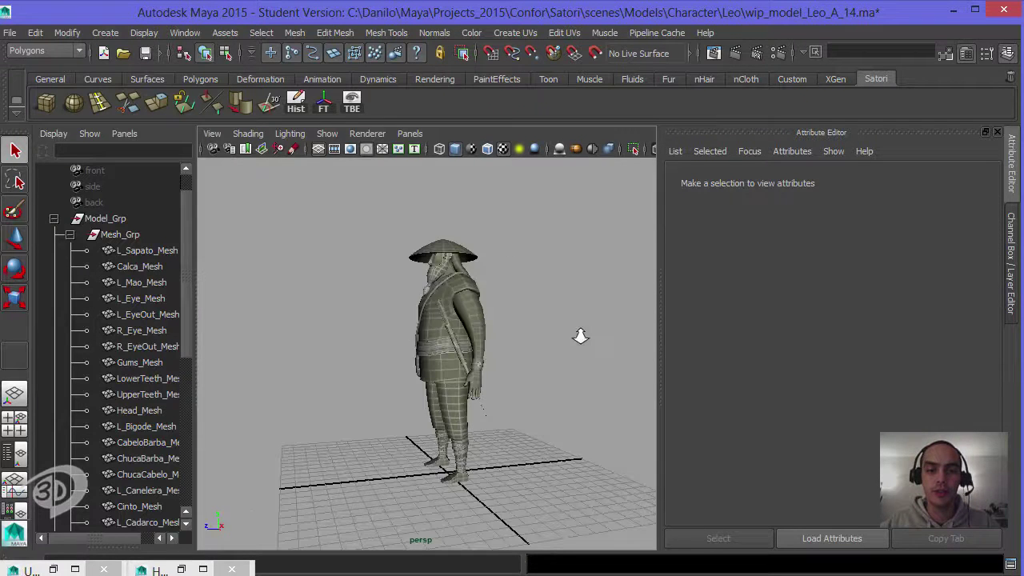
scroll(518, 296, up, 5)
alt+middle_drag(518, 296, 512, 408)
alt+drag(512, 408, 480, 320)
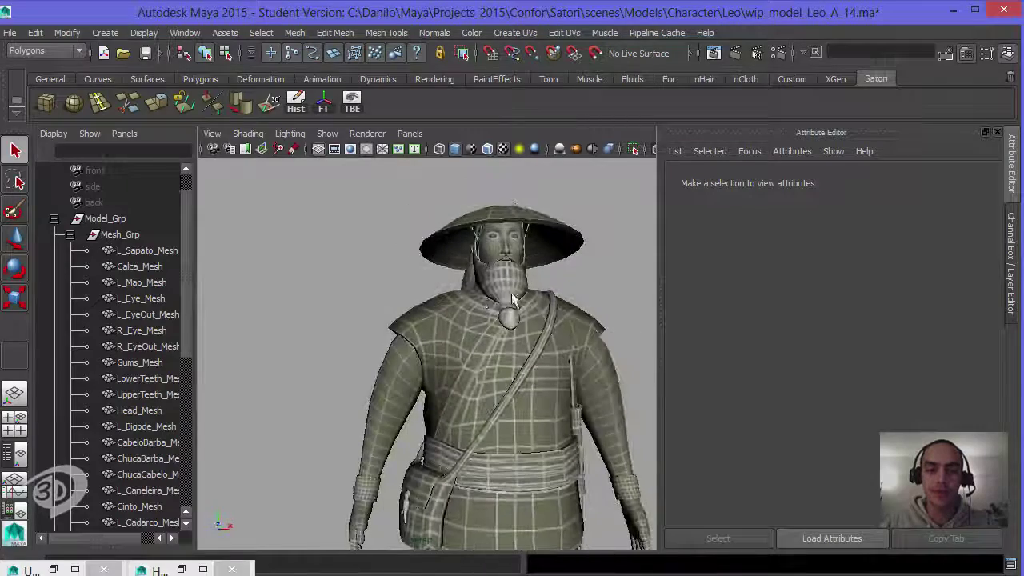
alt+drag(438, 356, 536, 339)
alt+middle_drag(537, 338, 521, 293)
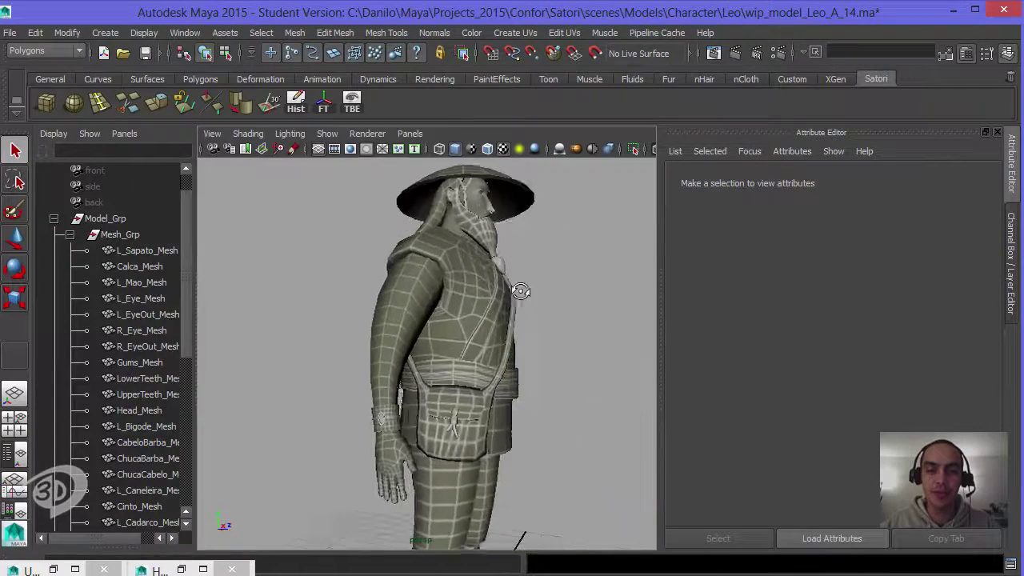
scroll(520, 293, down, 3)
alt+drag(520, 293, 576, 293)
scroll(440, 271, down, 3)
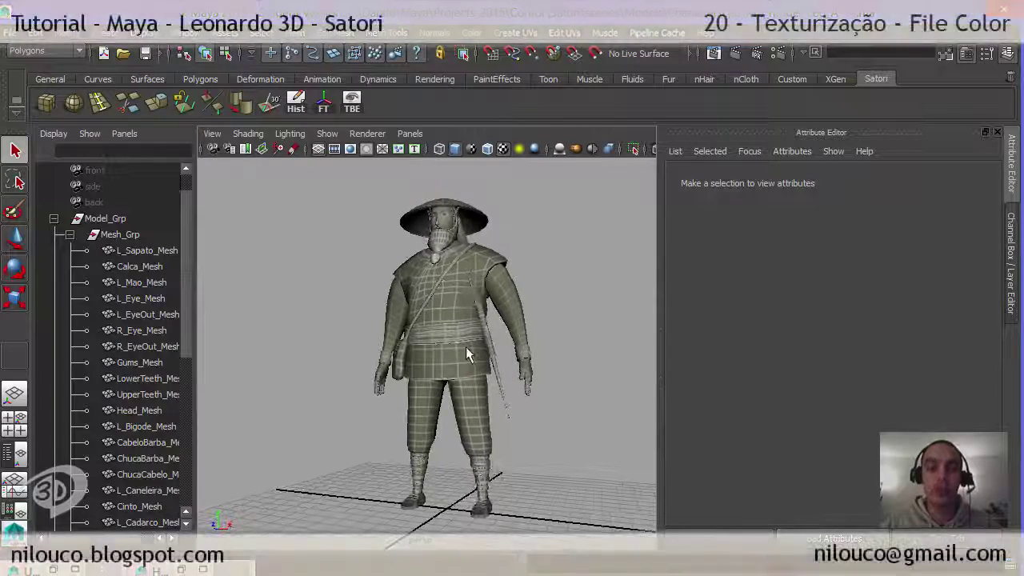
alt+drag(468, 349, 519, 296)
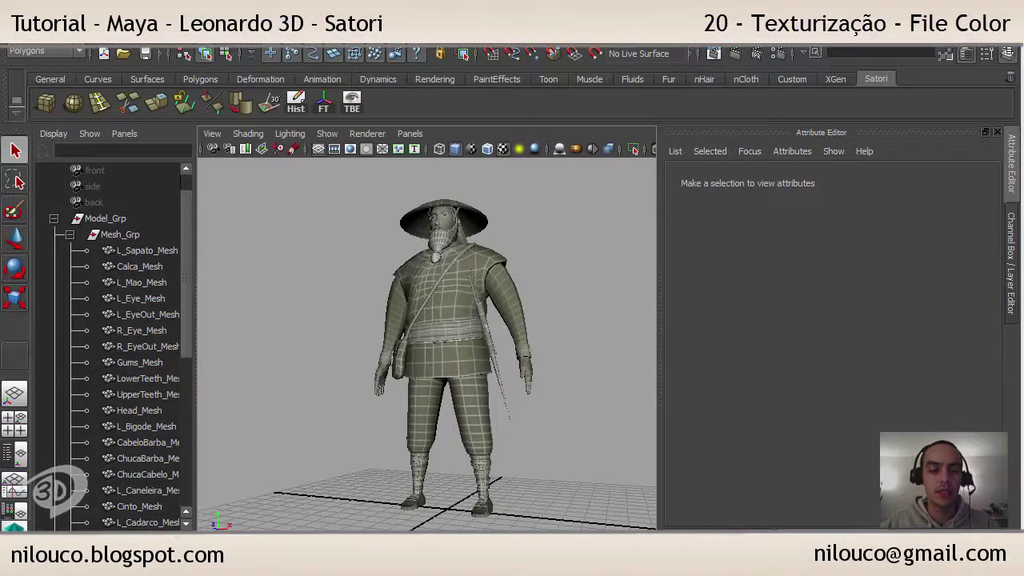
Step: Restore the Hypershade, frame Leo_Mat's node network in the work area and select its file1 texture node
click(245, 505)
click(357, 431)
key(a)
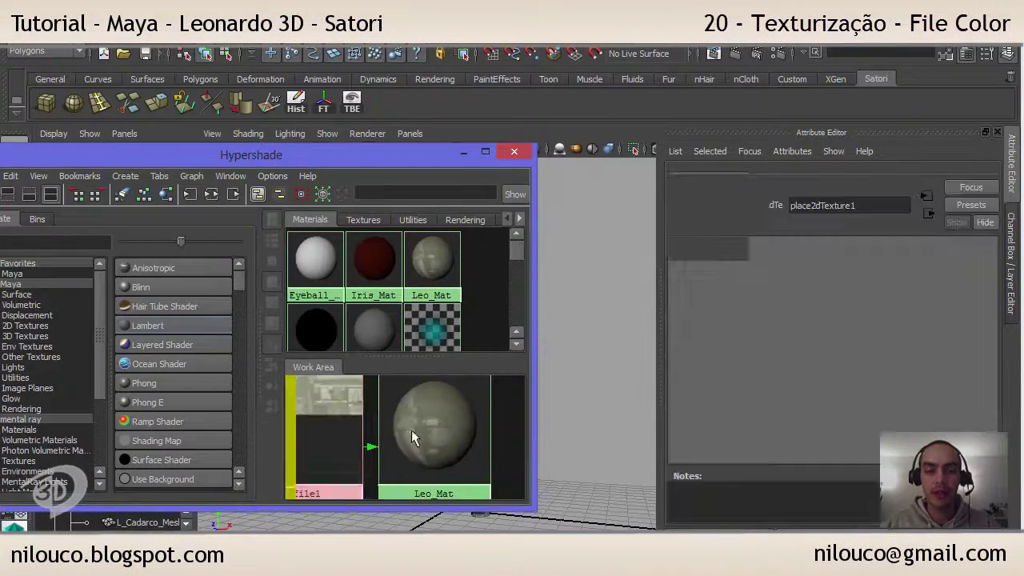
click(369, 428)
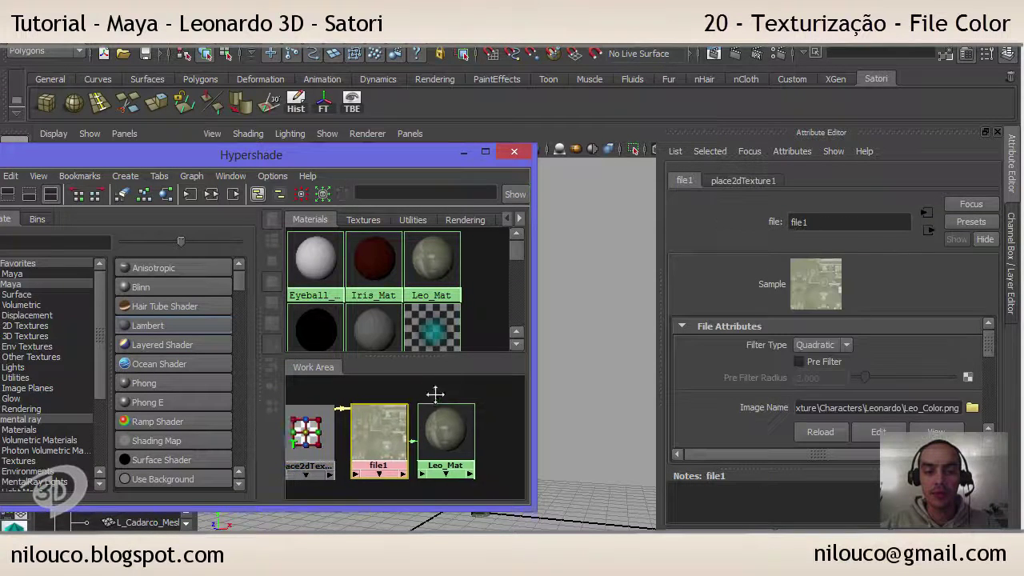
scroll(460, 395, up, 3)
Step: Move the Hypershade off the character, reload file1's Leo_Color.png image and view it on the model
drag(392, 153, 243, 159)
click(820, 432)
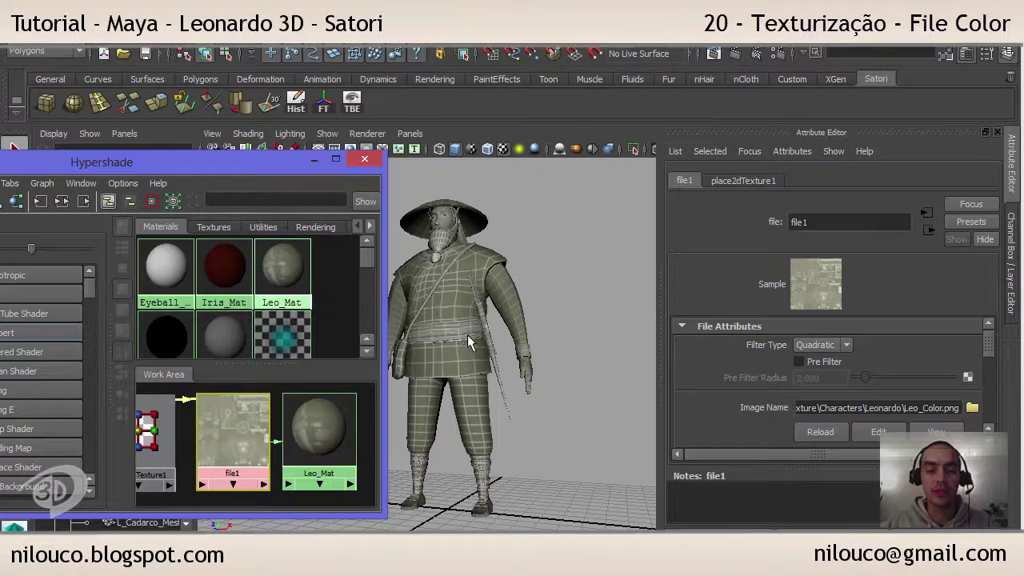
mouse_move(560, 271)
alt+mouse_down()
mouse_move(581, 287)
mouse_move(551, 281)
alt+mouse_up()
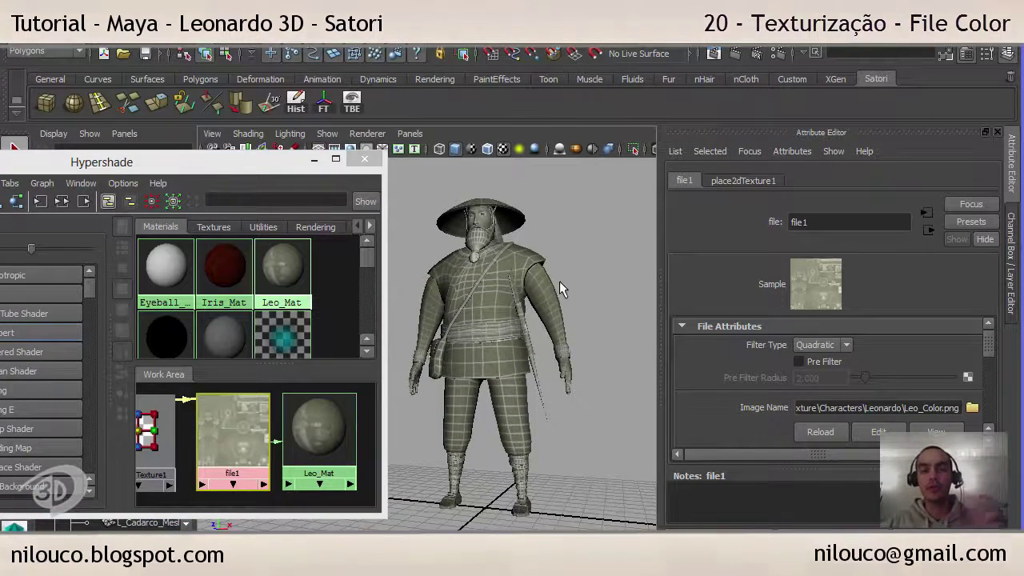